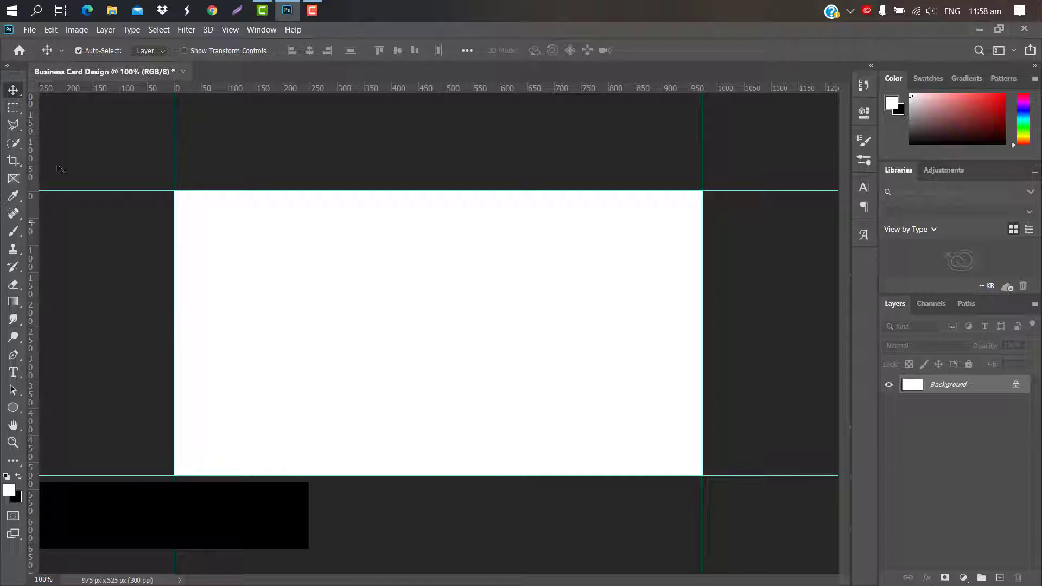
Resize the canvas to 3.5 inches wide by 2 inches high
click(77, 29)
click(90, 135)
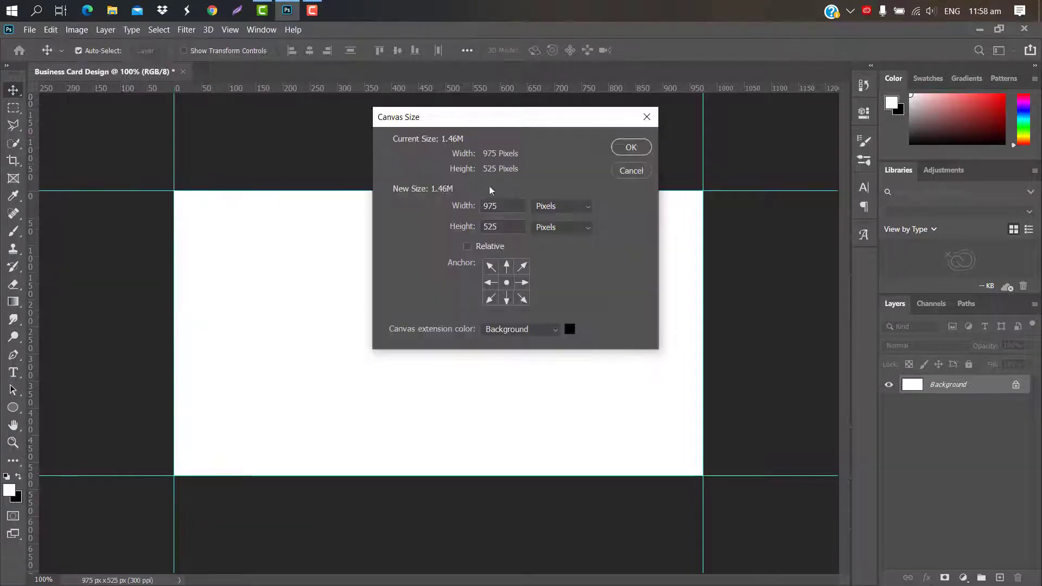
click(589, 207)
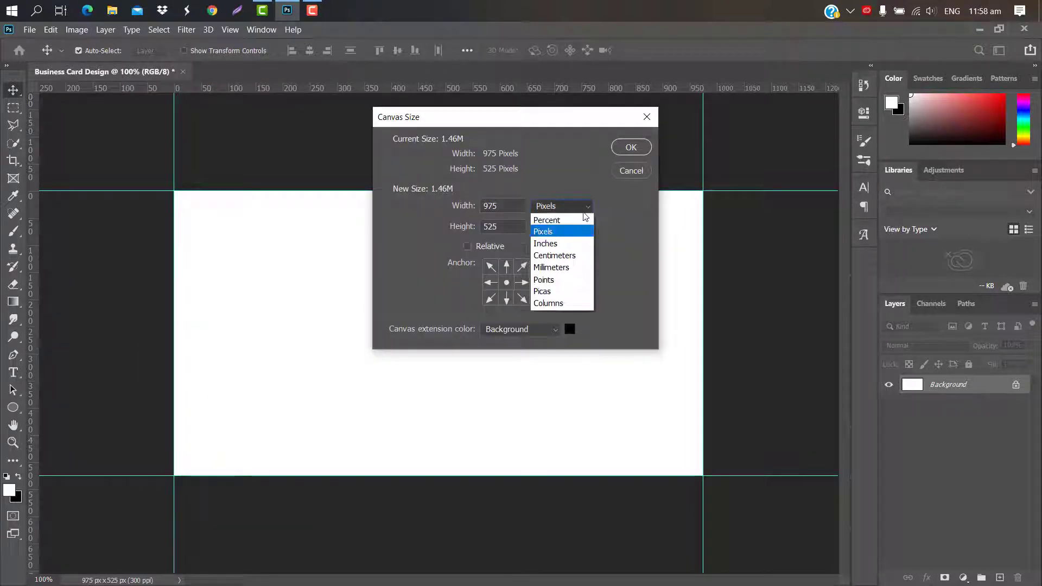
click(549, 239)
double_click(493, 206)
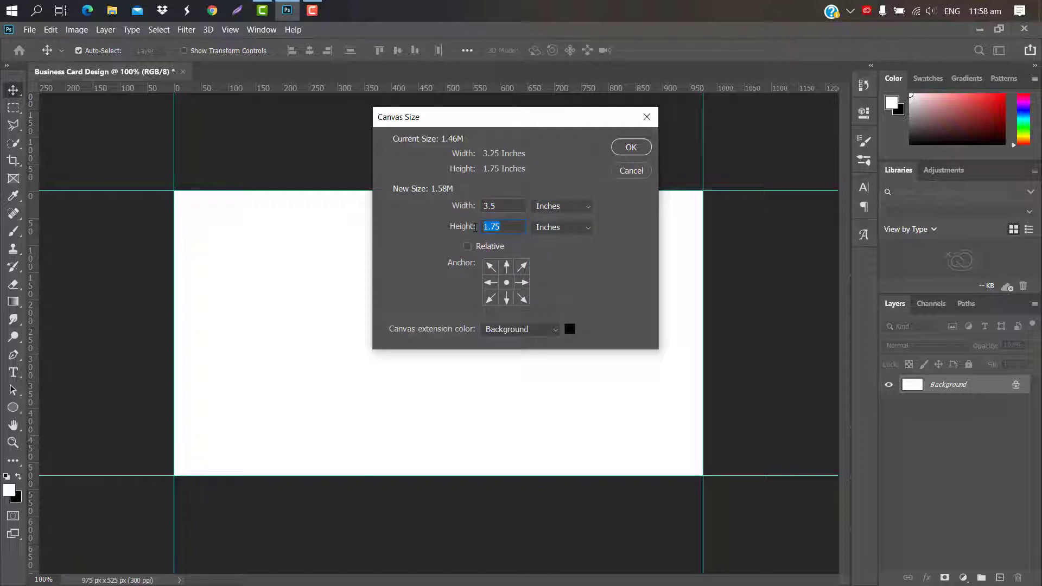
text(2)
click(632, 148)
Place guides along all four outer edges of the enlarged canvas
drag(476, 94, 479, 170)
drag(473, 89, 486, 496)
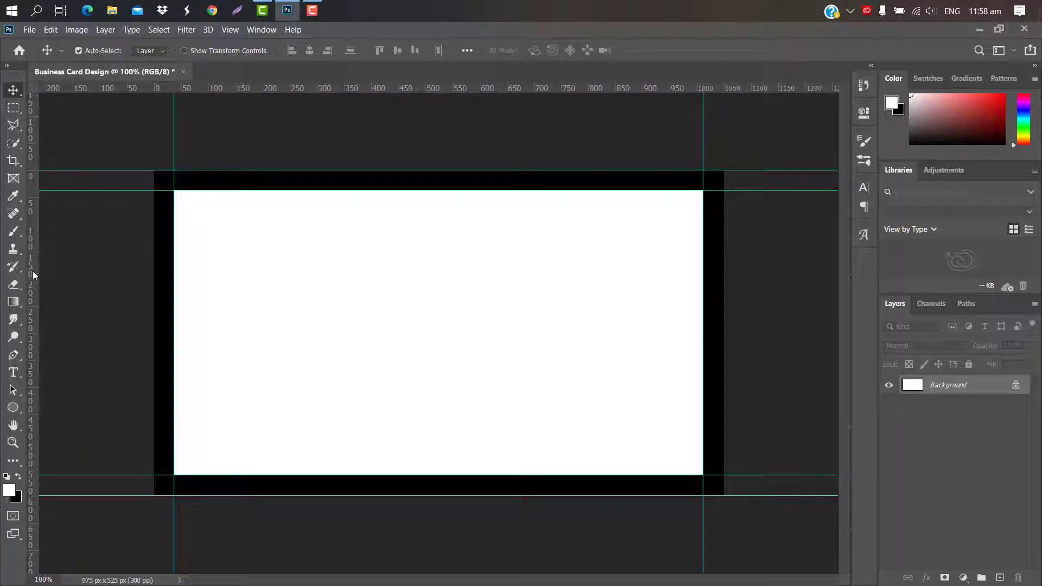
drag(33, 276, 154, 247)
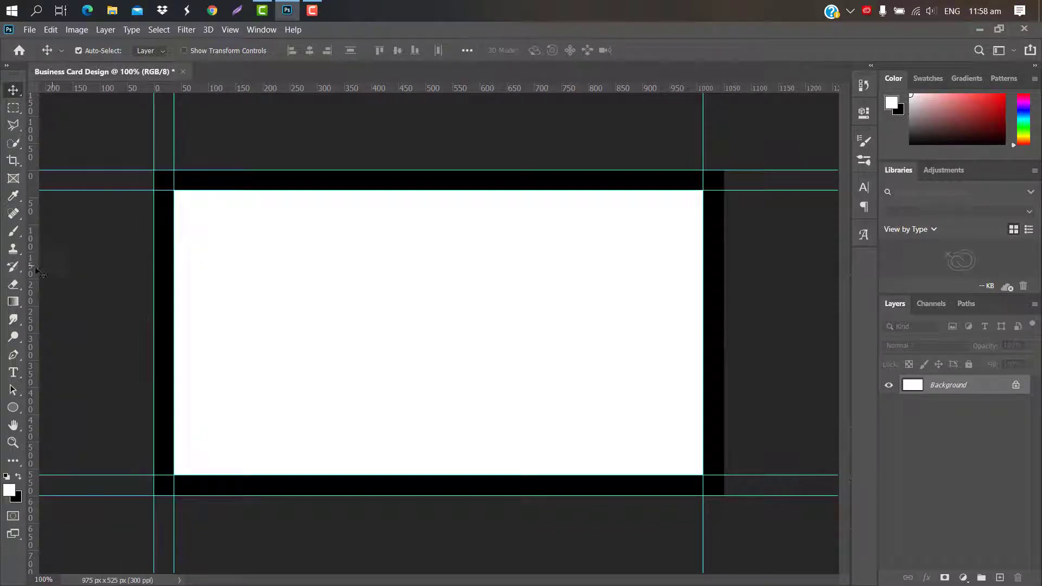
drag(35, 270, 724, 312)
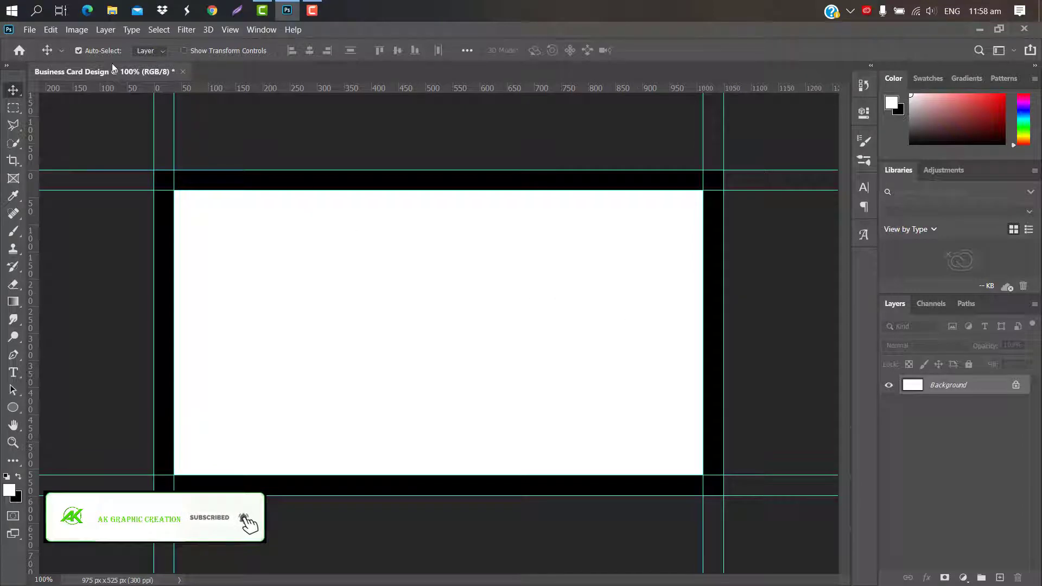
Enlarge the canvas to 3.75 inches wide by 2.25 inches high
click(79, 30)
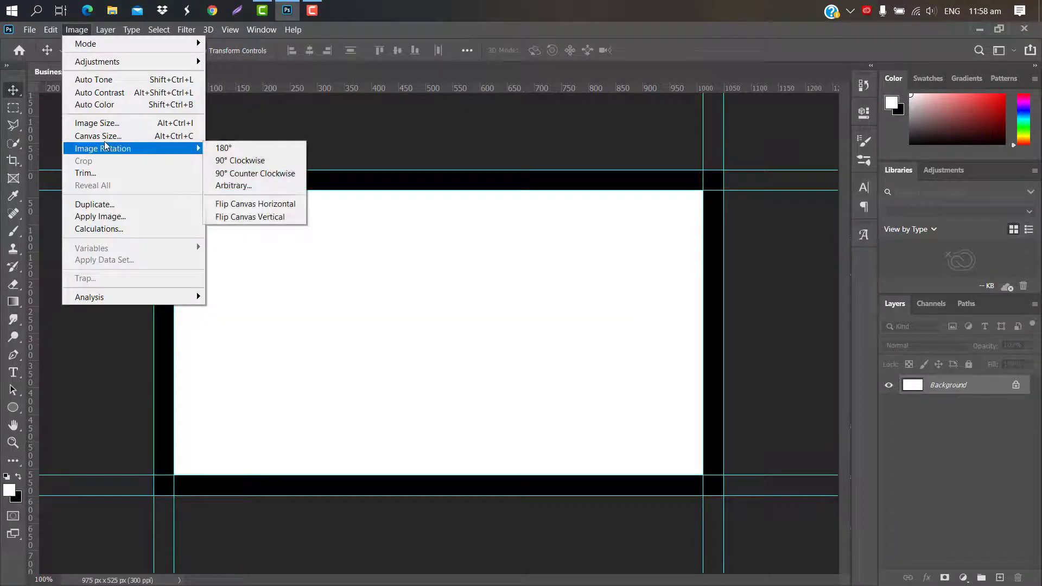
click(98, 135)
click(589, 206)
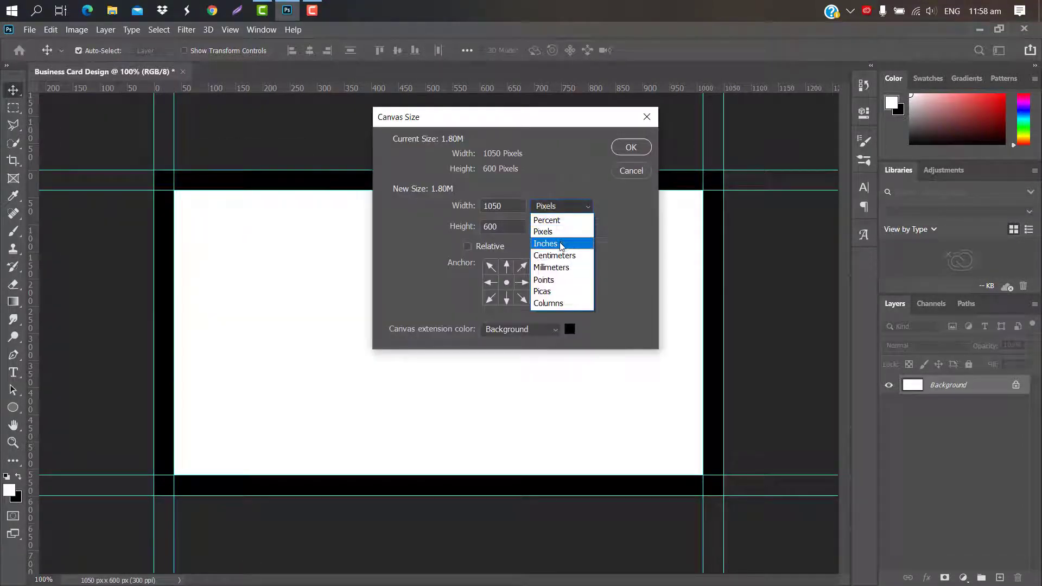
click(562, 244)
click(497, 205)
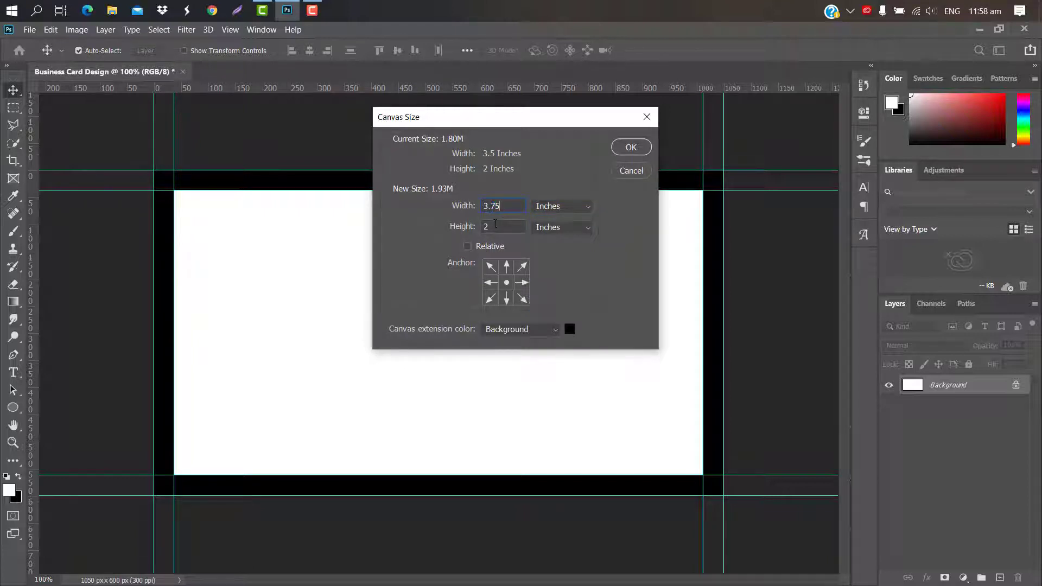
text(25)
click(629, 148)
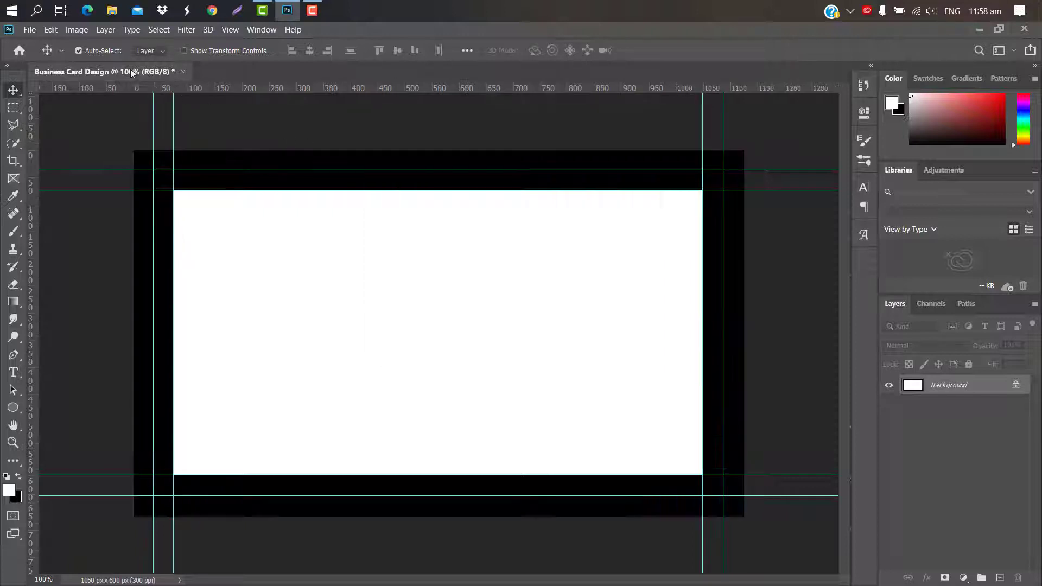
Fill the whole Background layer with white at 100% opacity in Normal mode
click(50, 28)
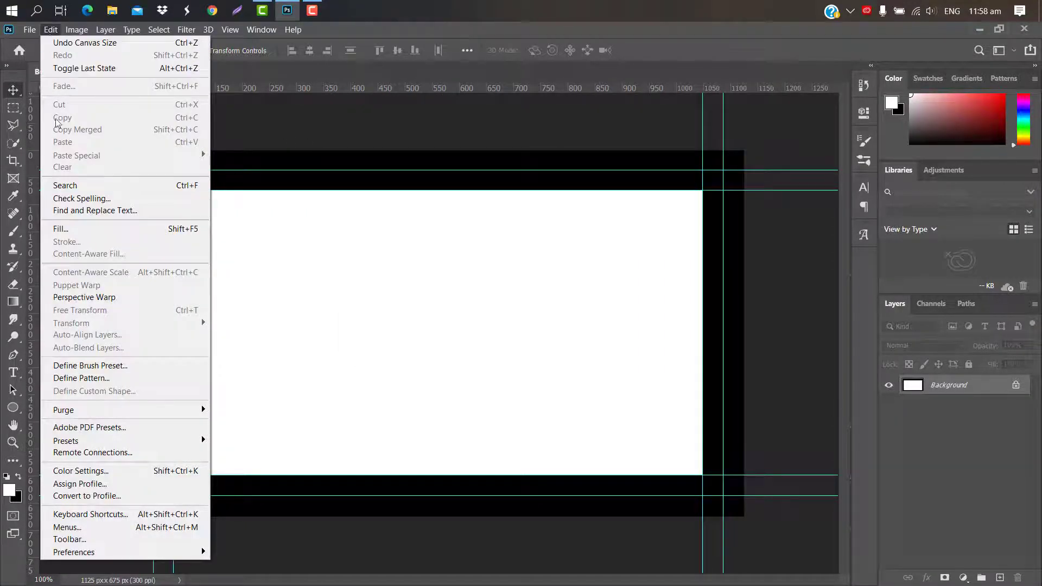
click(76, 228)
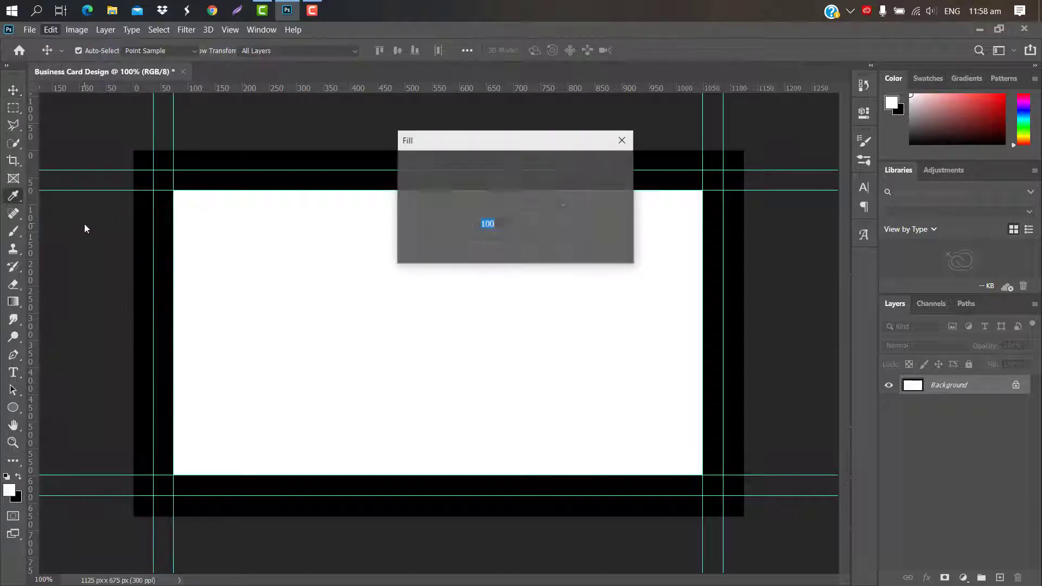
click(568, 162)
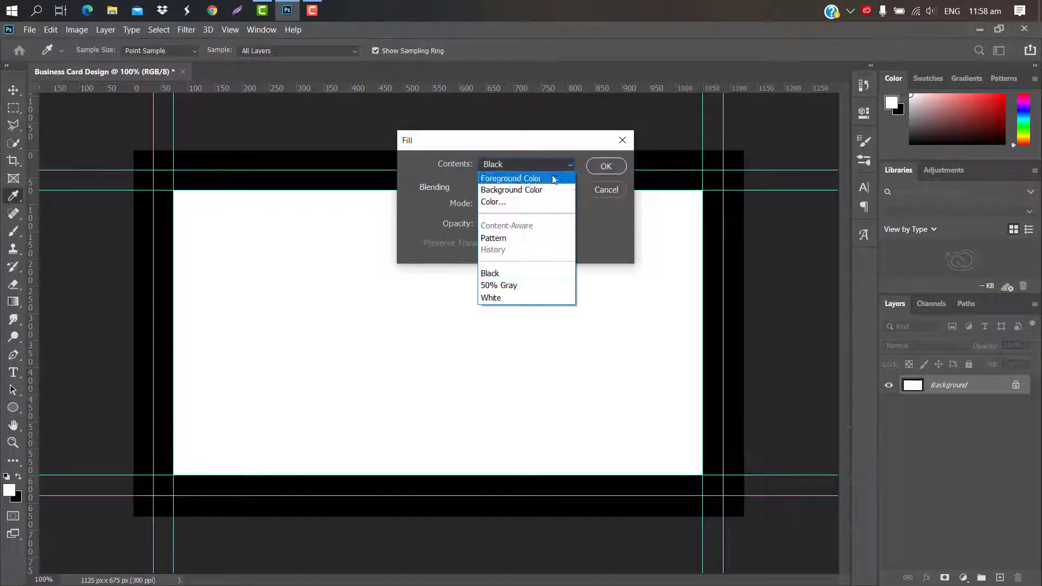
click(492, 298)
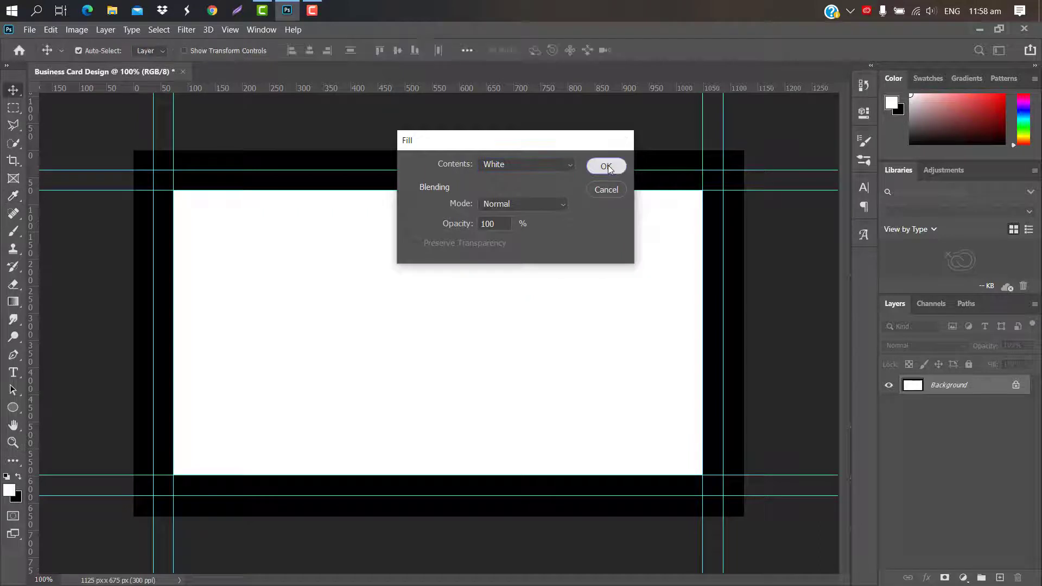
click(607, 166)
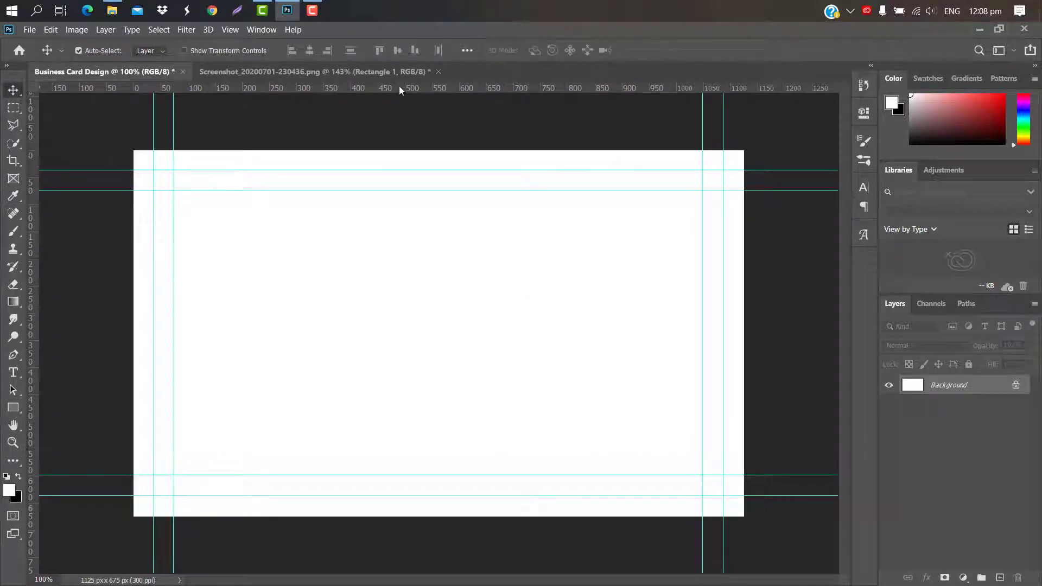
Add a horizontal and a vertical guide through the centre of the canvas
drag(399, 89, 429, 322)
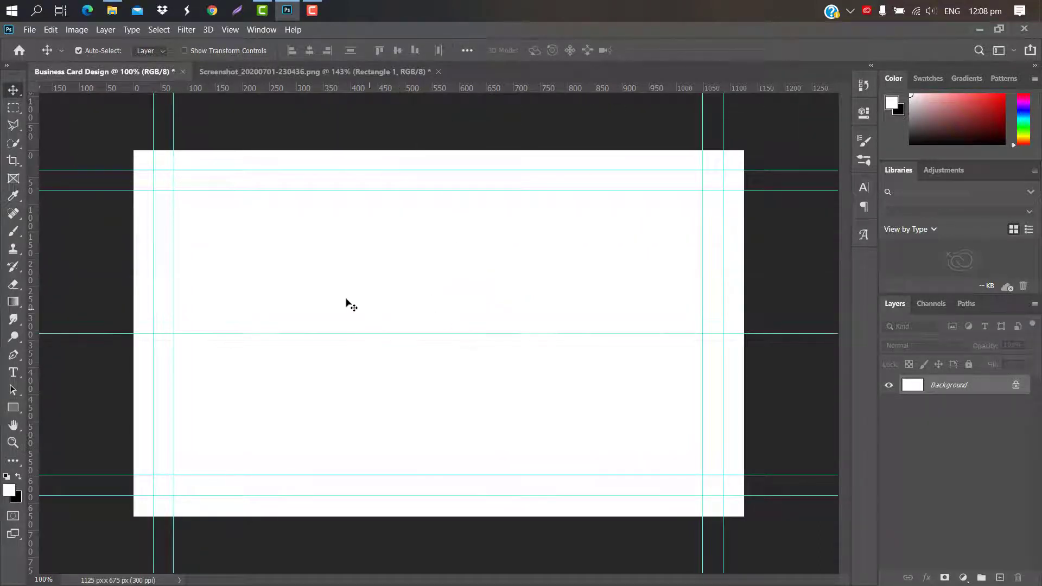
drag(36, 336, 261, 393)
Draw a square shape of about 401 px near the middle of the card and fill it with black
click(24, 405)
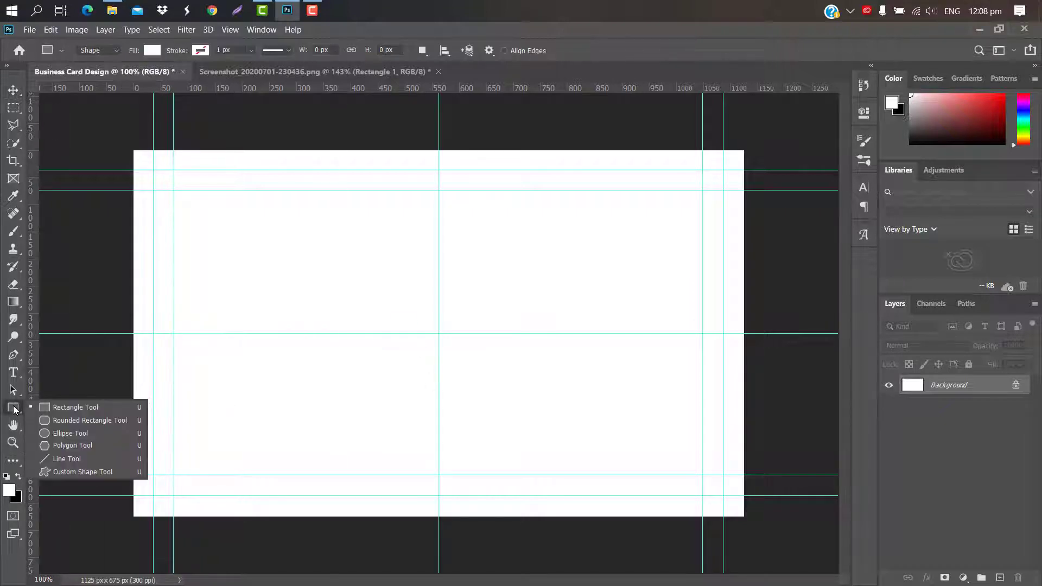
click(53, 406)
key(shift)
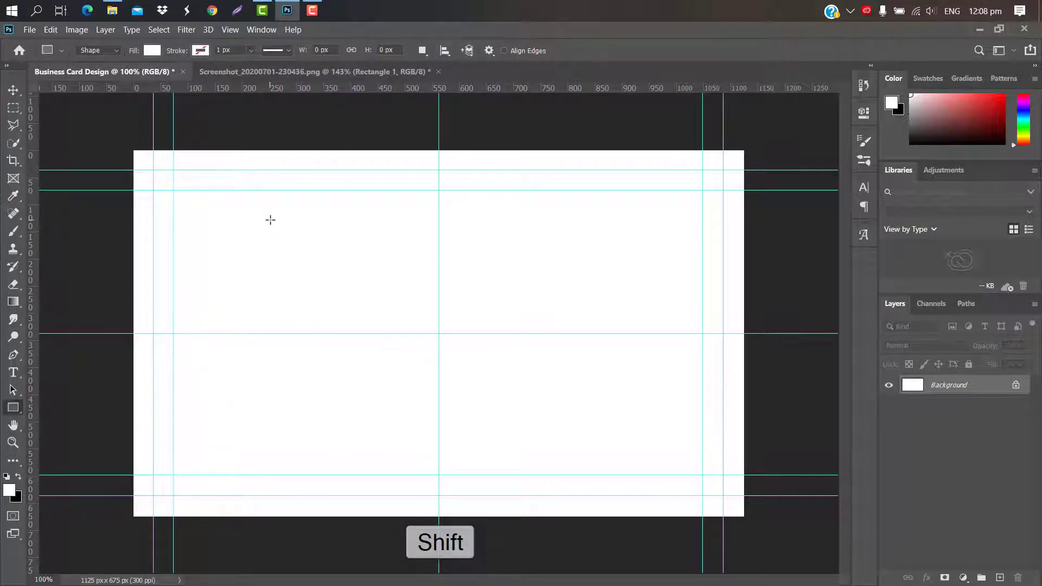
drag(270, 219, 618, 438)
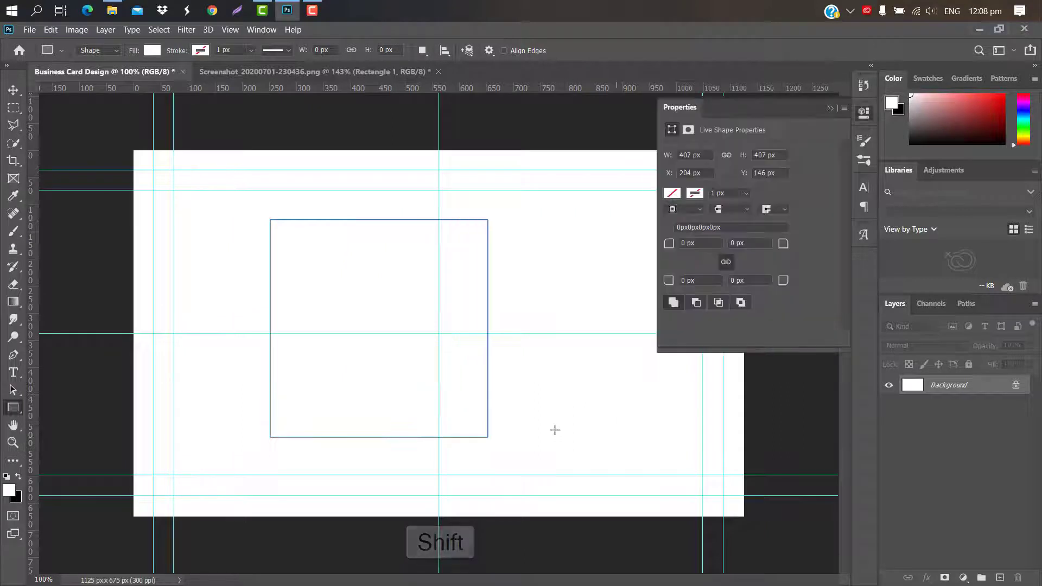
click(669, 194)
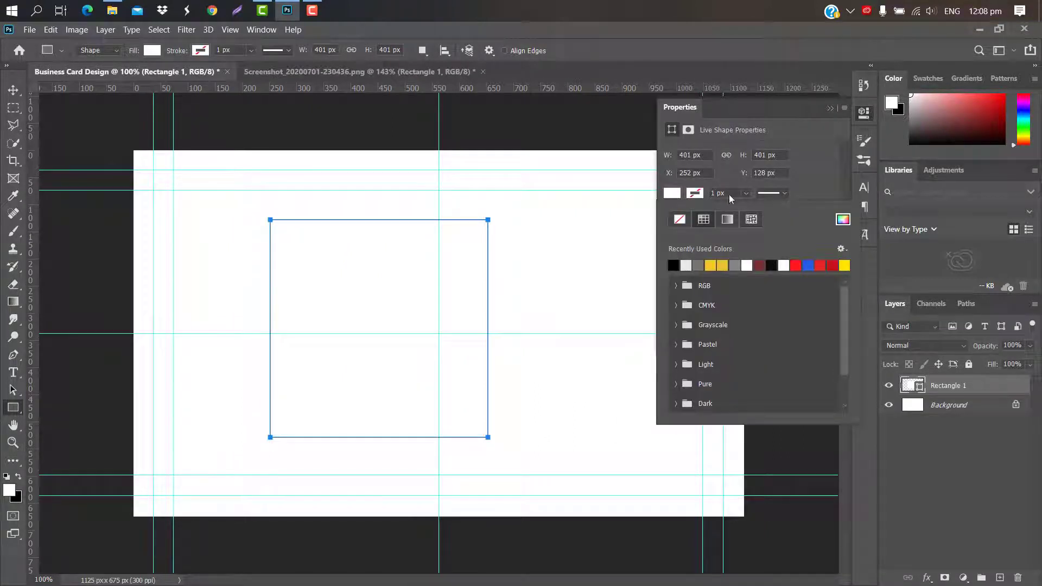
click(673, 265)
click(831, 108)
Rotate the black square 45°, scale it to about 209%, and place it over the card's right side with its corner on the horizontal centre guide
key(ctrl+t)
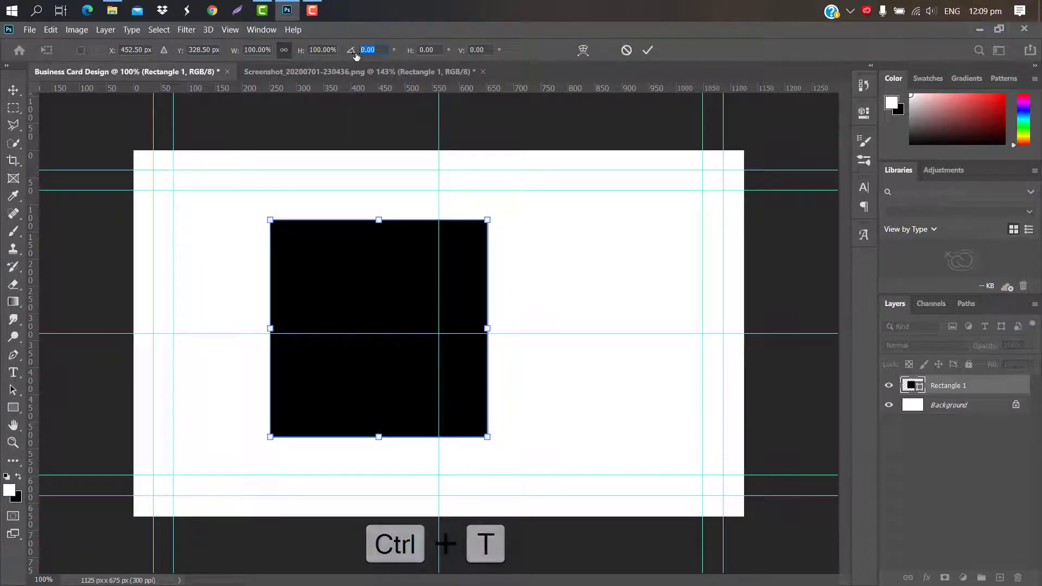
text(45)
drag(462, 251, 713, 281)
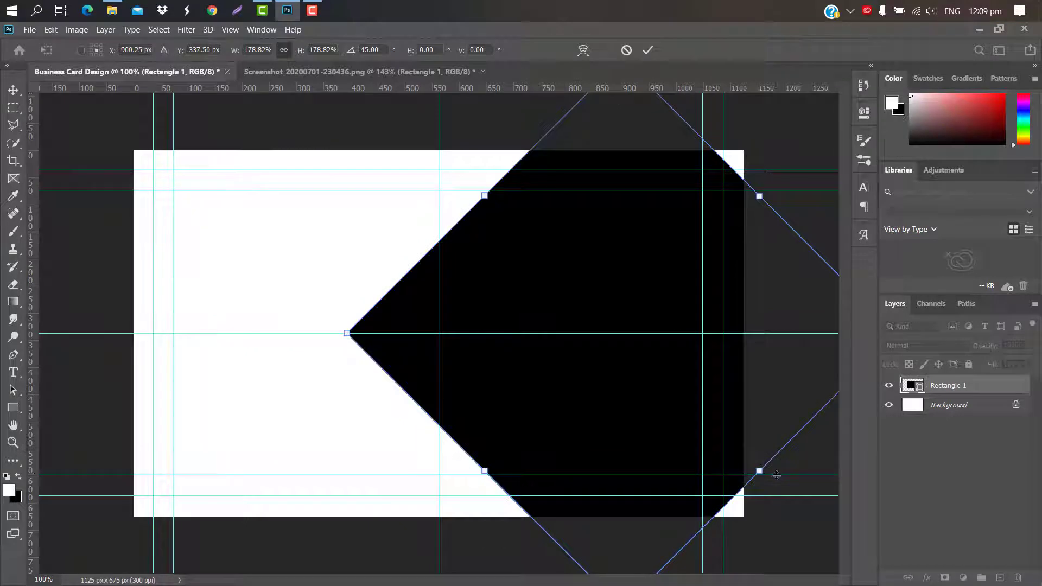
drag(759, 478, 806, 518)
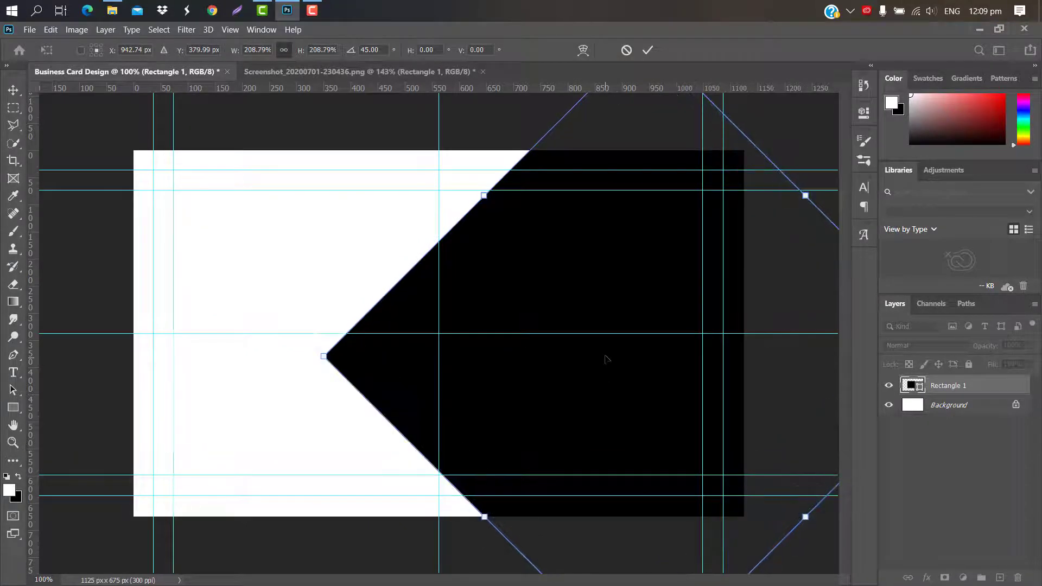
drag(580, 264, 636, 238)
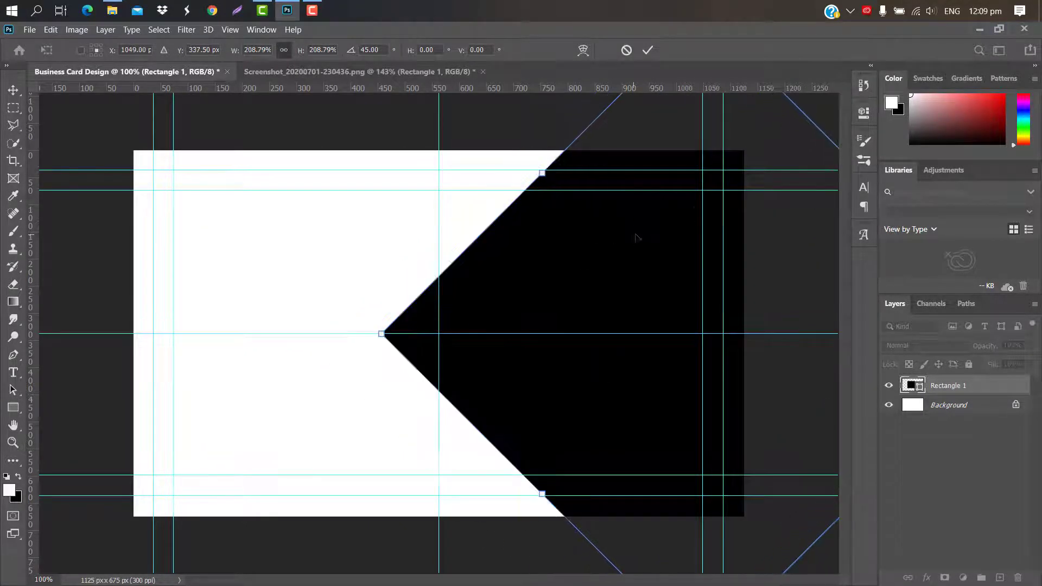
click(648, 51)
click(13, 91)
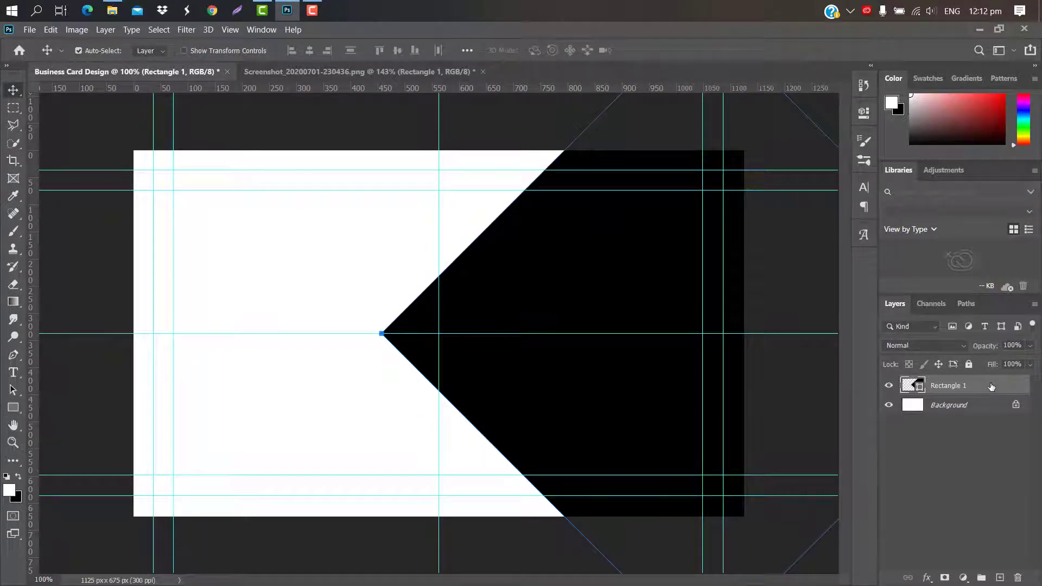
Duplicate the Rectangle 1 layer and set the copy's fill colour to #814e4e
drag(991, 386, 1002, 578)
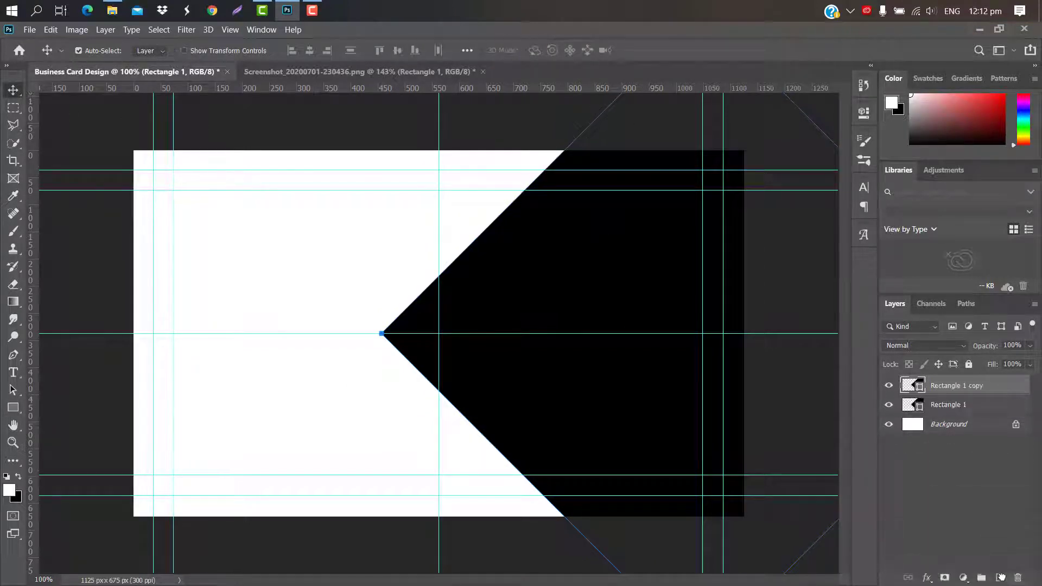
double_click(919, 389)
text(814e4e)
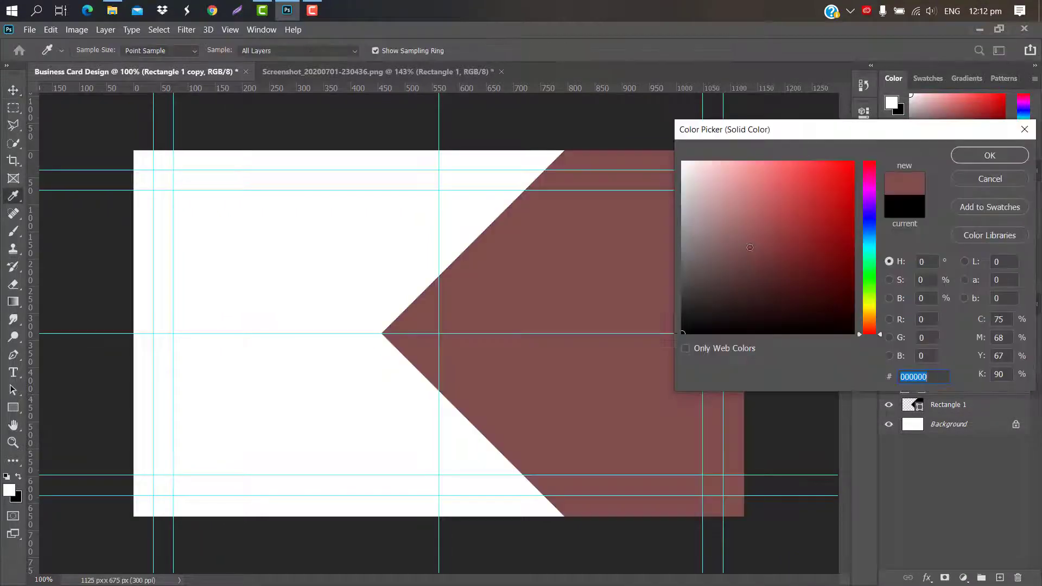
click(990, 155)
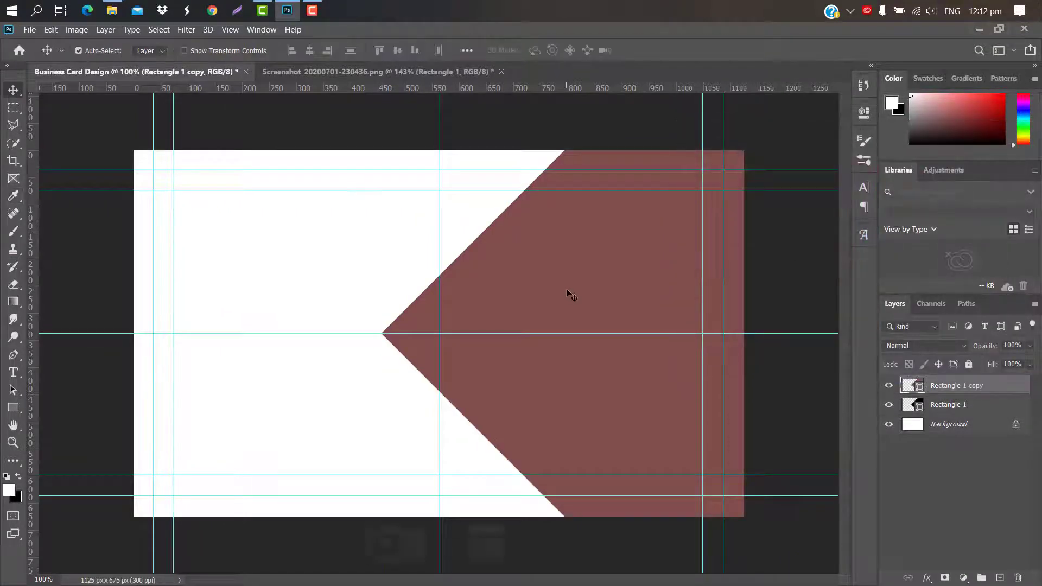
Mirror the brown copy horizontally onto the card's left half at 64% opacity, its edges crossing the black shape's on the vertical centre guide
key(ctrl+t)
drag(634, 251, 83, 257)
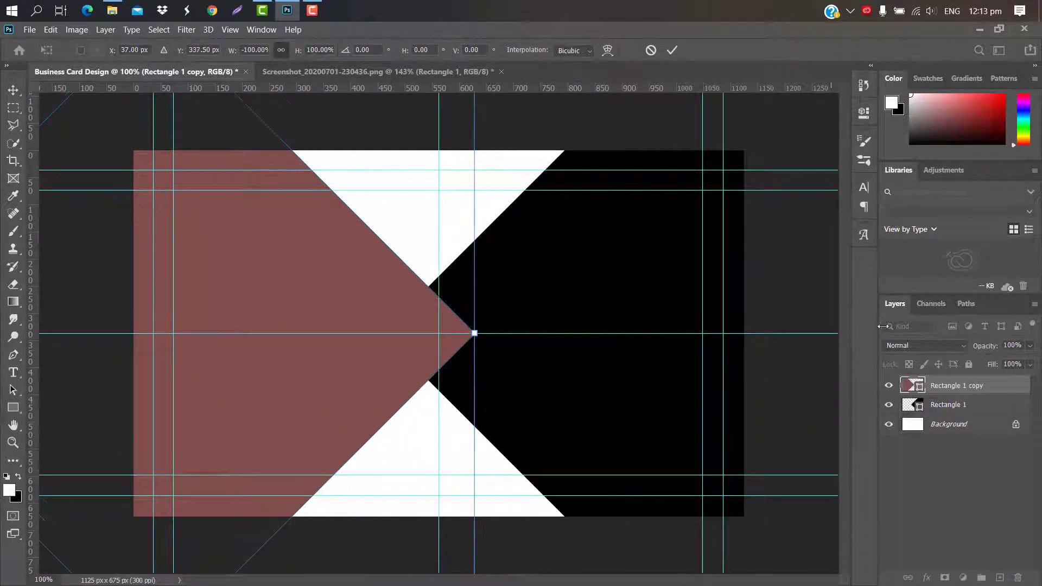
drag(990, 351, 971, 349)
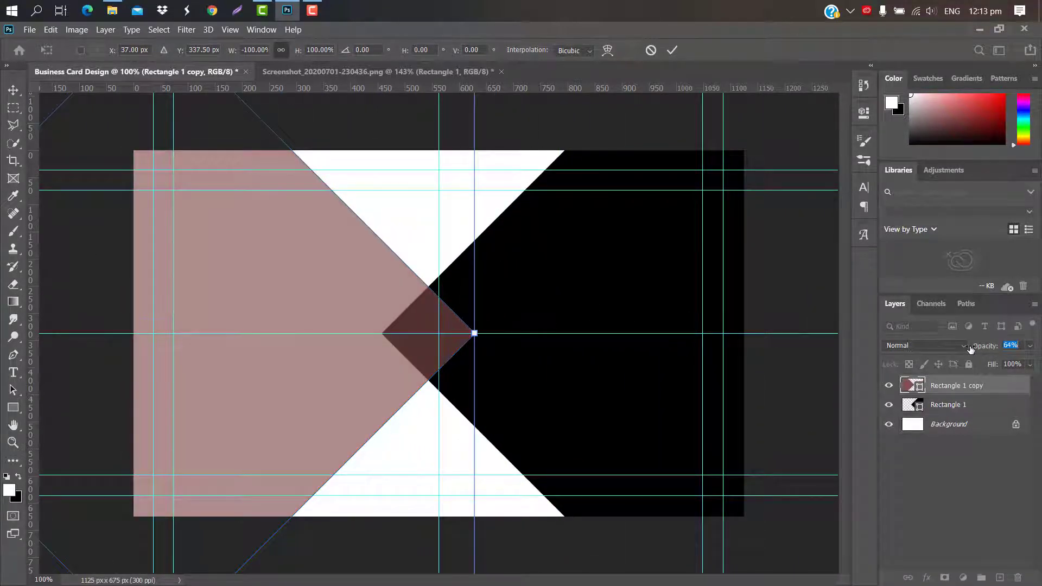
drag(315, 289, 335, 290)
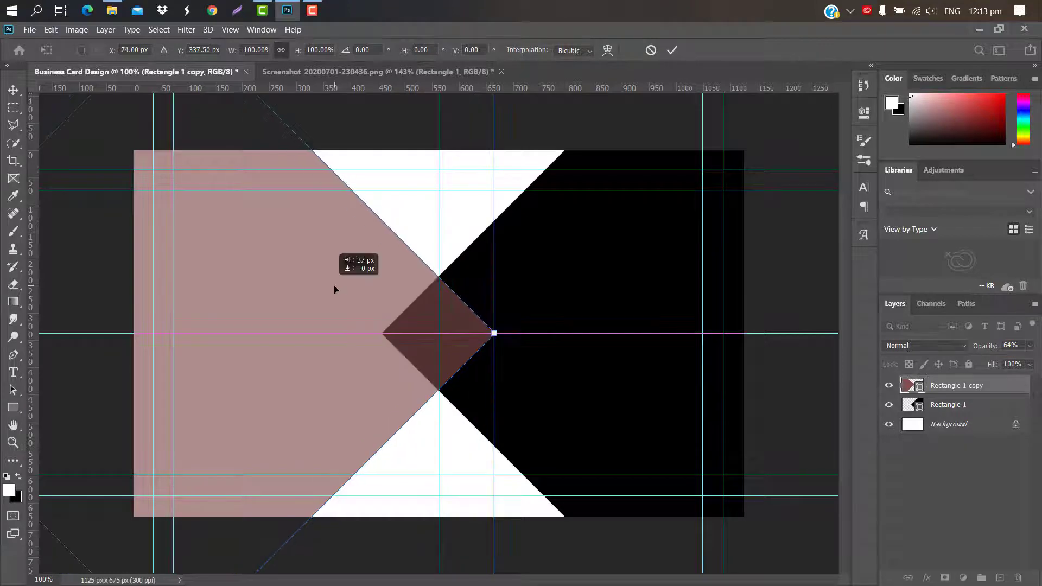
click(671, 51)
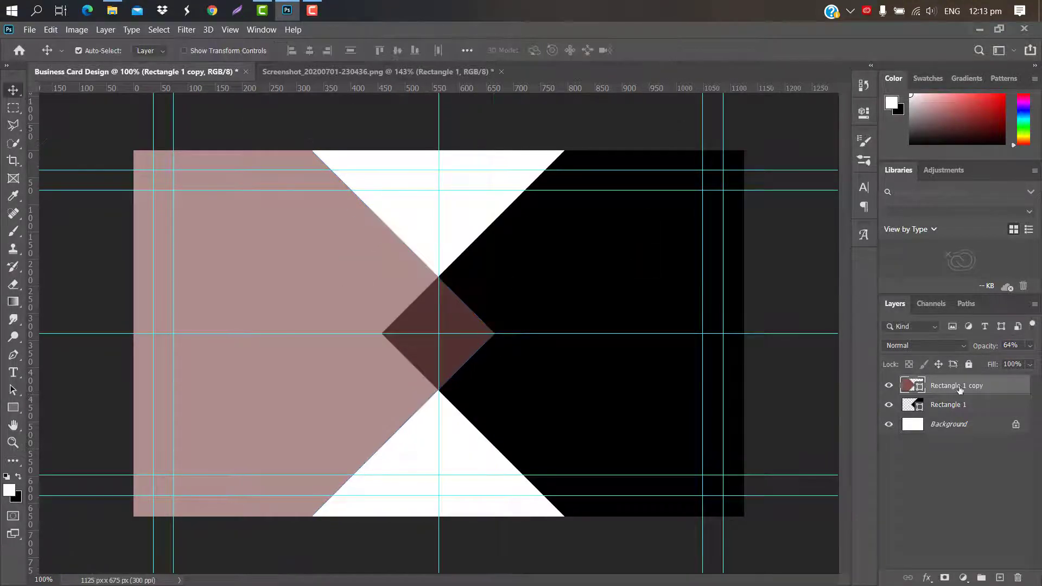
Duplicate the Rectangle 1 copy layer and set the new copy's fill colour to #353131
drag(994, 385, 1001, 576)
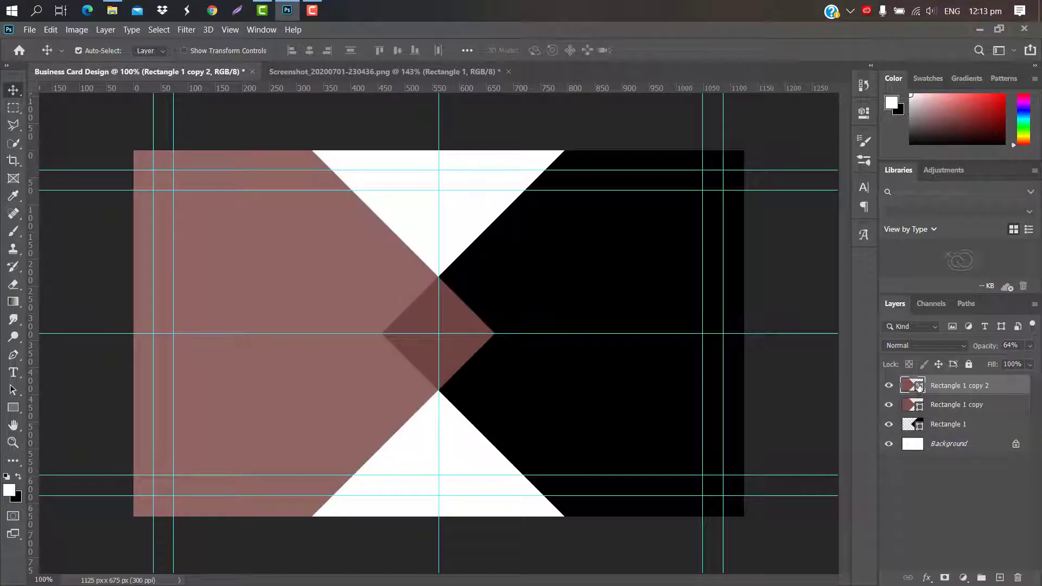
double_click(919, 387)
click(696, 298)
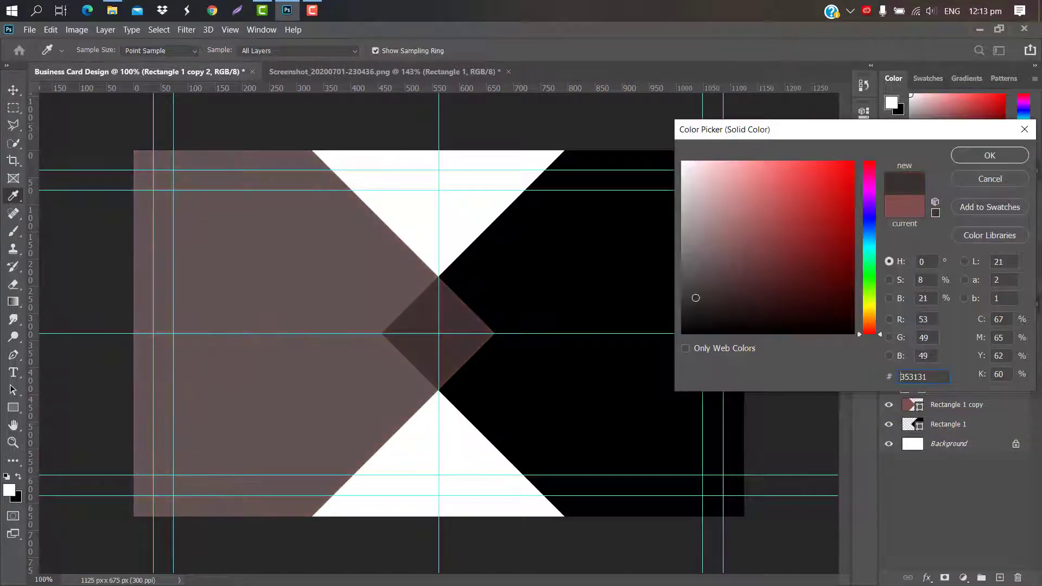
click(988, 156)
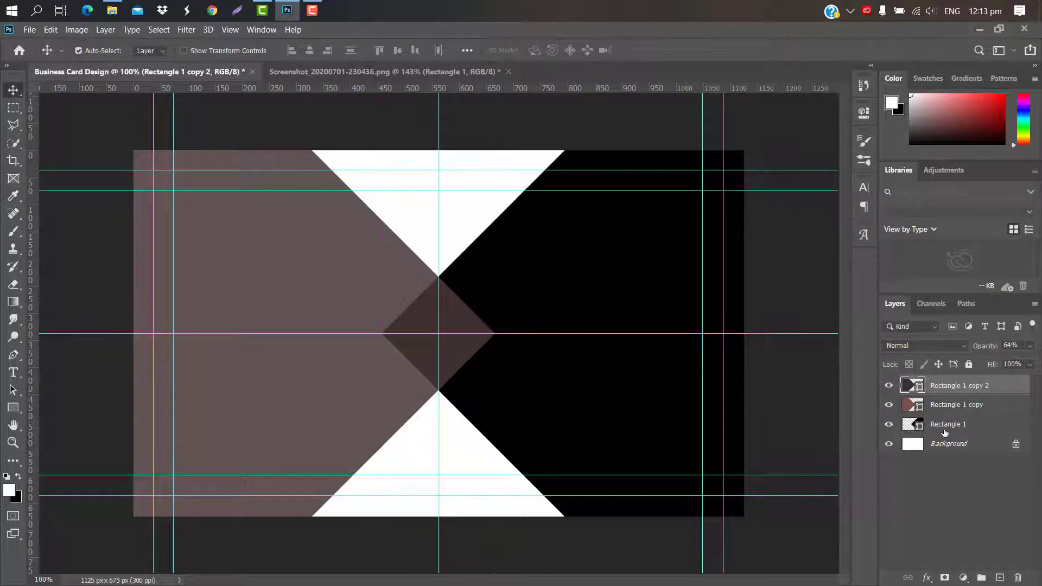
Set the Rectangle 1 copy layer to 100% opacity and shift Rectangle 1 copy 2 horizontally left about 135 px, exposing a brown chevron band
click(967, 405)
drag(1030, 346, 1034, 353)
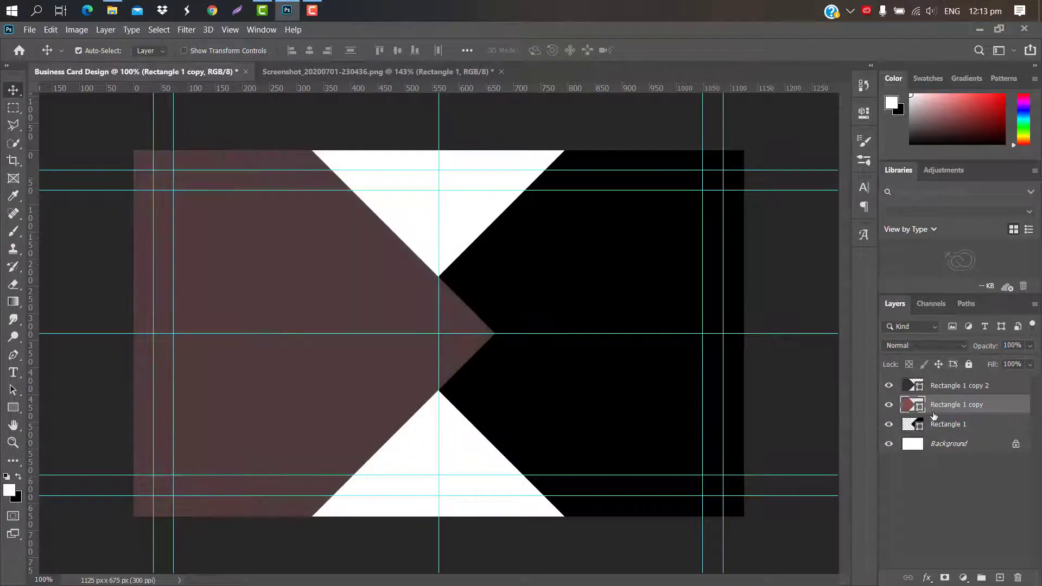
click(946, 386)
key(ctrl+t)
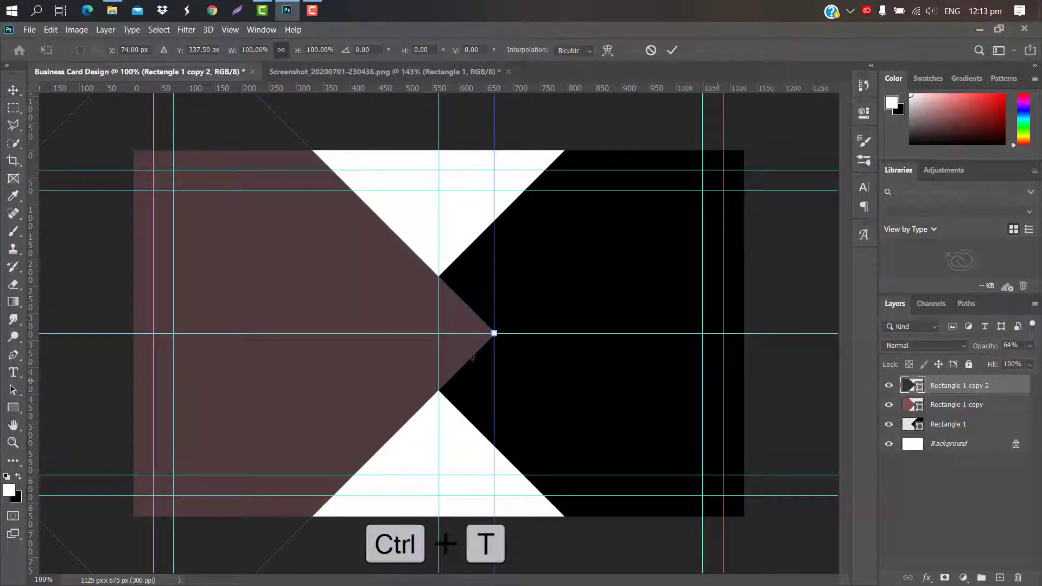
drag(374, 307, 300, 310)
click(670, 50)
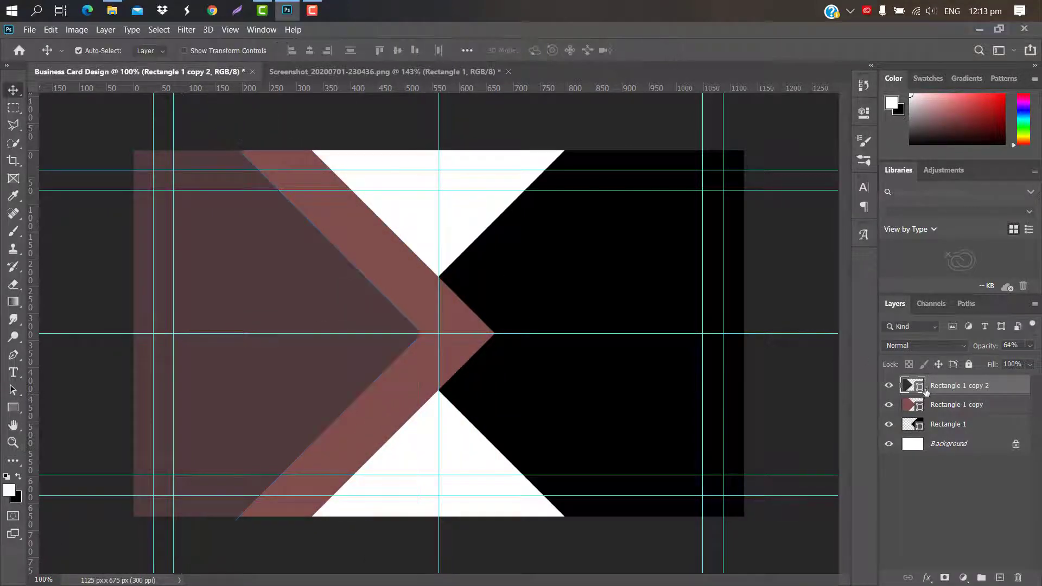
Rasterize the Rectangle 1 copy layer and erase the area inside the Rectangle 1 copy 2 outline, leaving only the brown chevron
ctrl+click(922, 390)
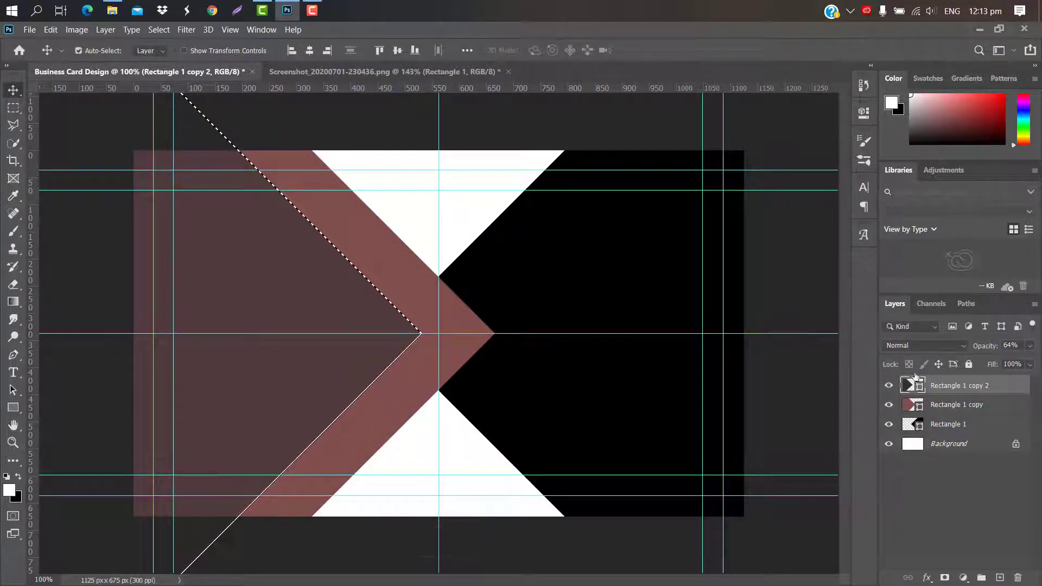
click(972, 407)
right_click(972, 407)
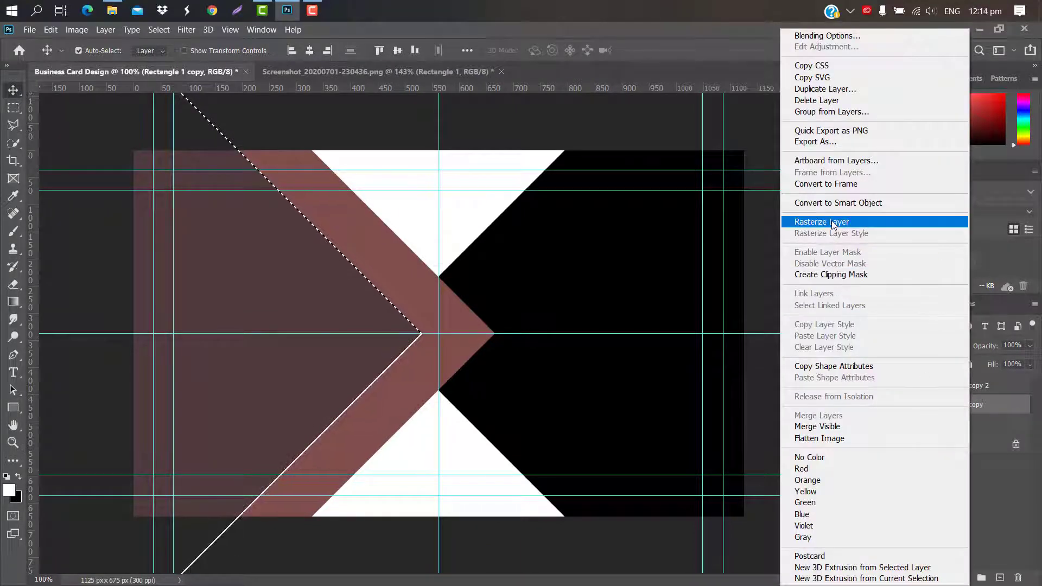
click(834, 223)
key(Delete)
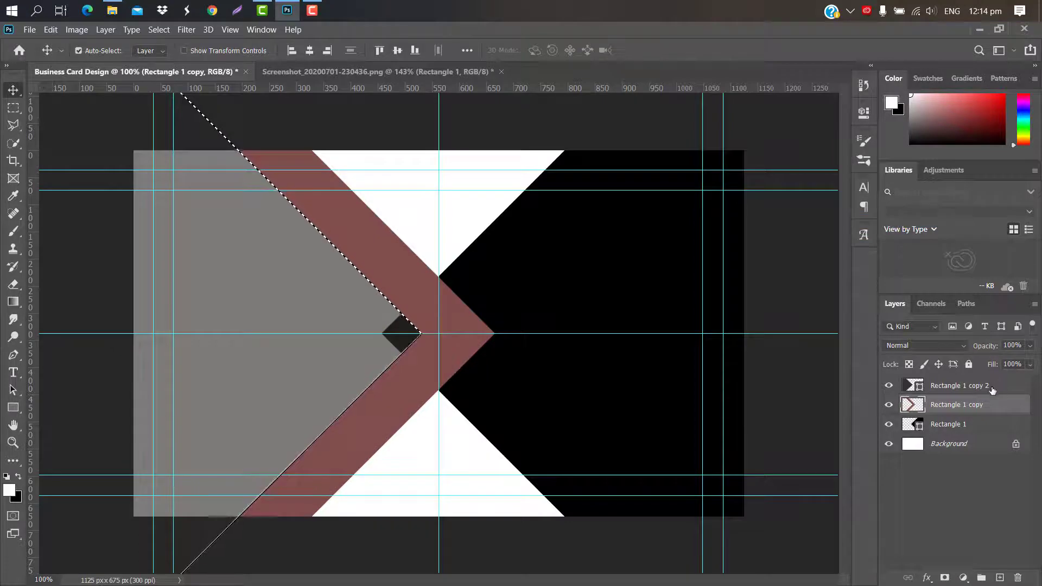
Delete the Rectangle 1 copy 2 layer and clear the selection
click(1000, 387)
drag(1007, 388, 1018, 576)
key(ctrl+d)
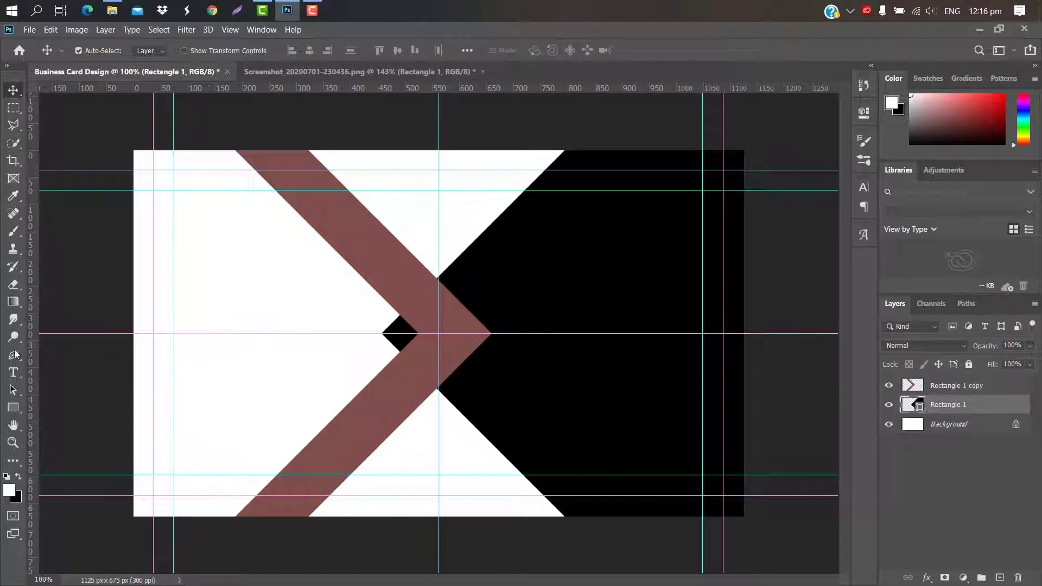
Draw a closed Pen tool shape, about 222 × 300 px, over the black tip protruding inside the chevron
click(391, 265)
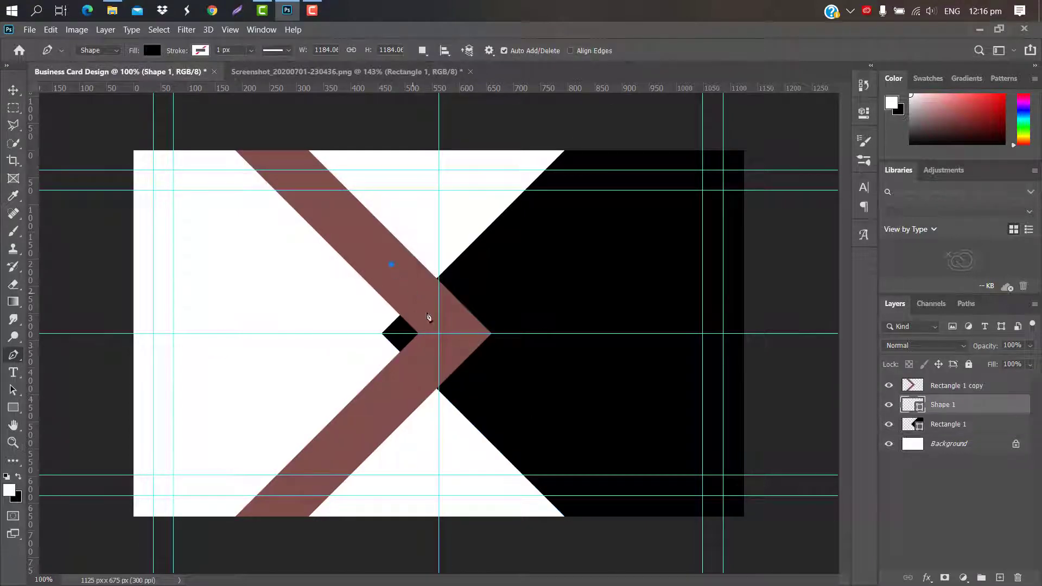
click(456, 341)
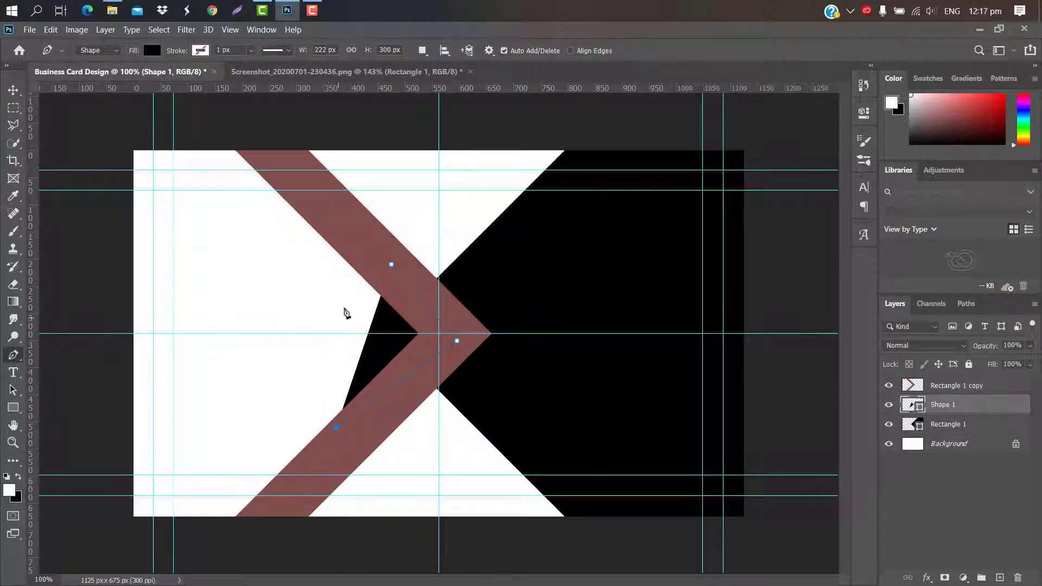
click(341, 279)
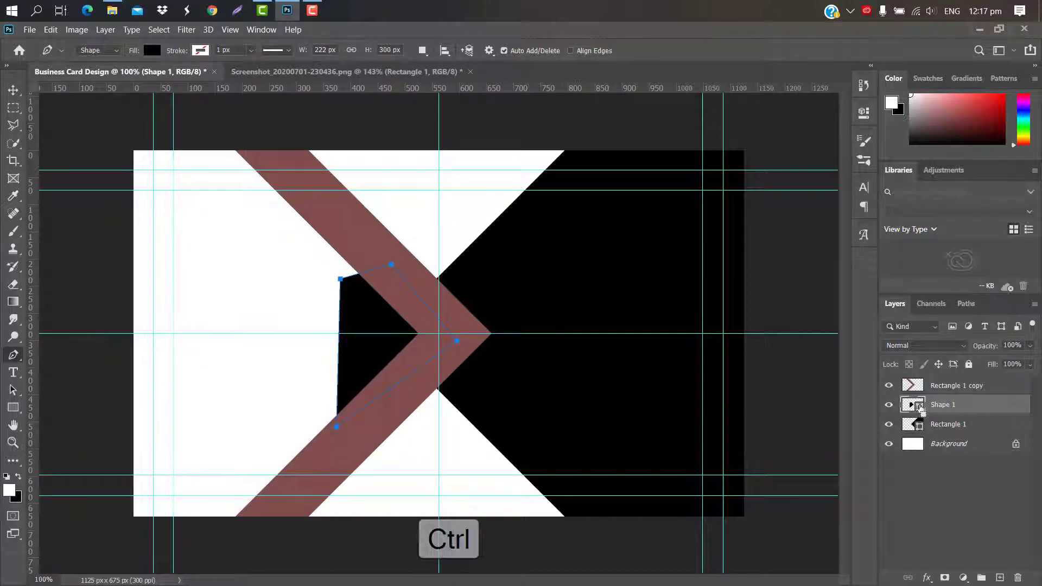
Rasterize the Rectangle 1 layer and erase its protruding tip using the Shape 1 outline as the selection
ctrl+click(920, 409)
right_click(985, 434)
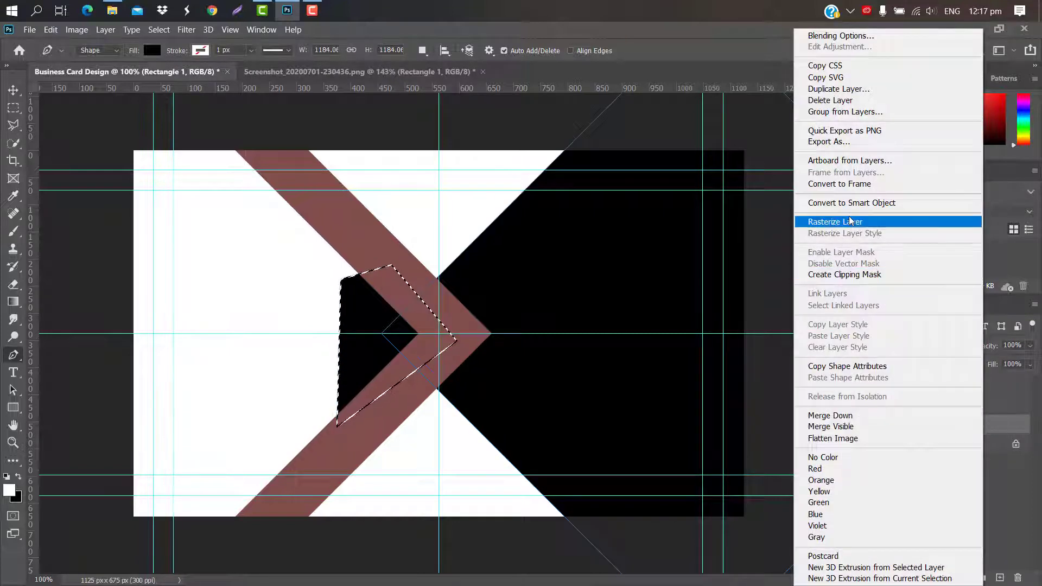
click(839, 223)
key(Delete)
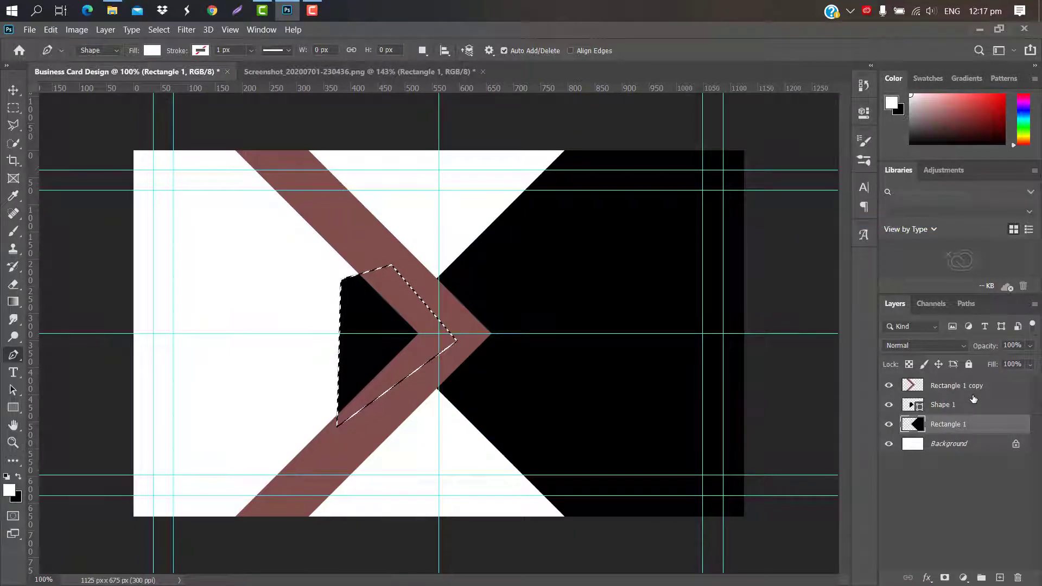
Delete the Shape 1 layer, clear the selection and return to the Move tool
drag(973, 404, 1020, 574)
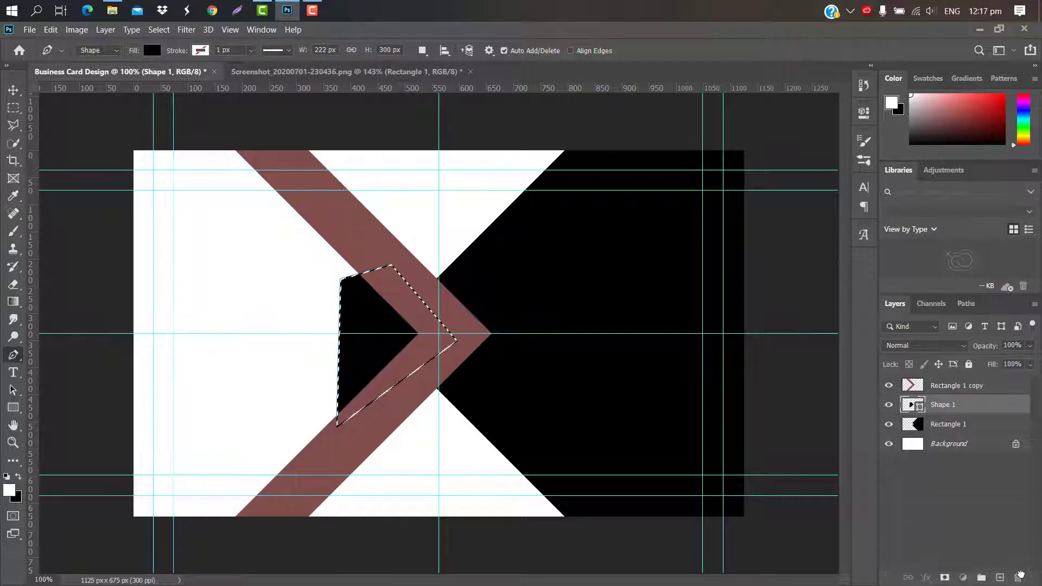
key(ctrl+d)
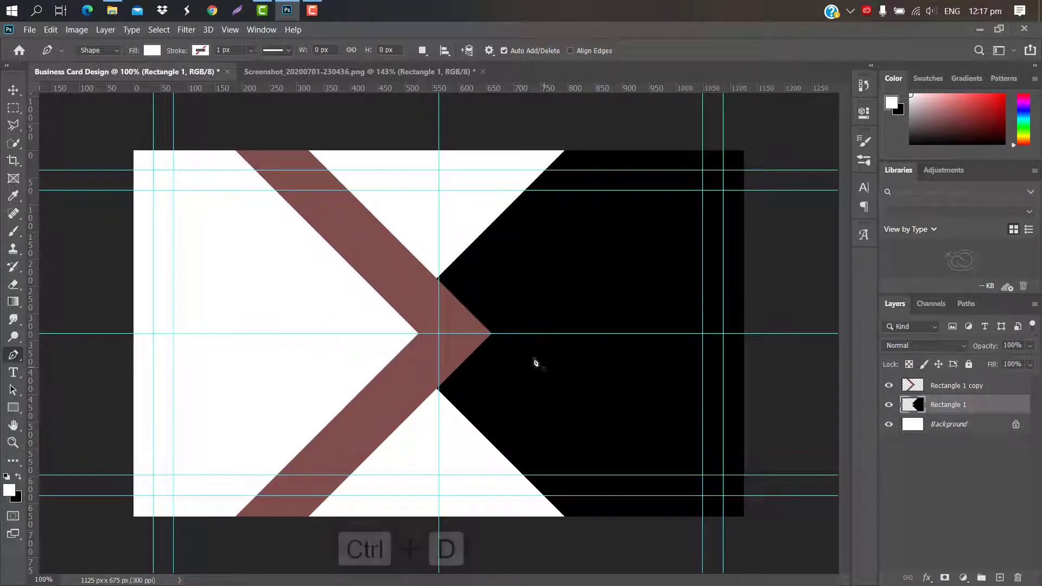
click(14, 91)
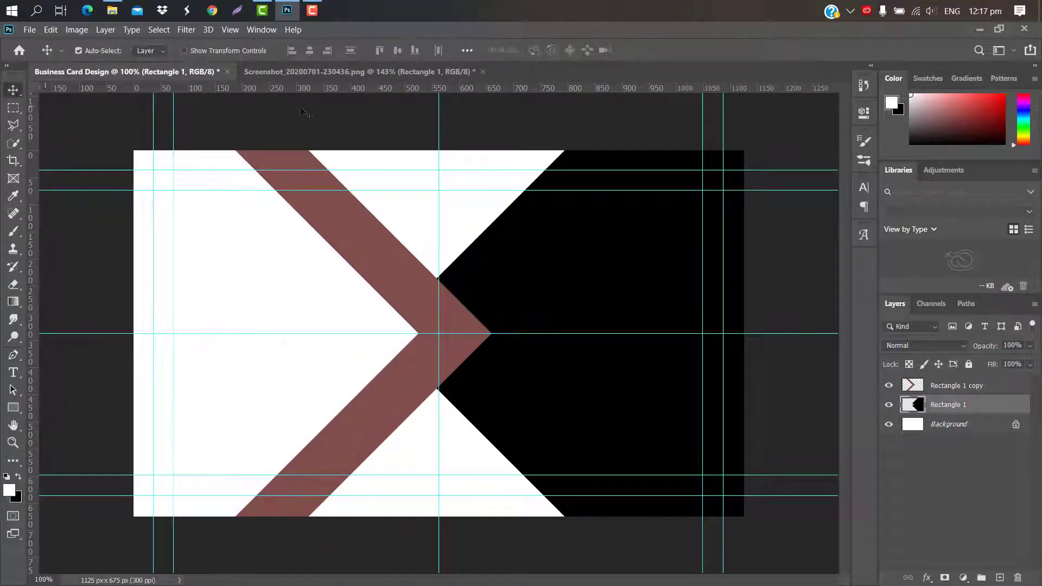
Apply a Color Overlay of #fa9e1a to the Rectangle 1 copy chevron layer
click(977, 385)
double_click(1014, 390)
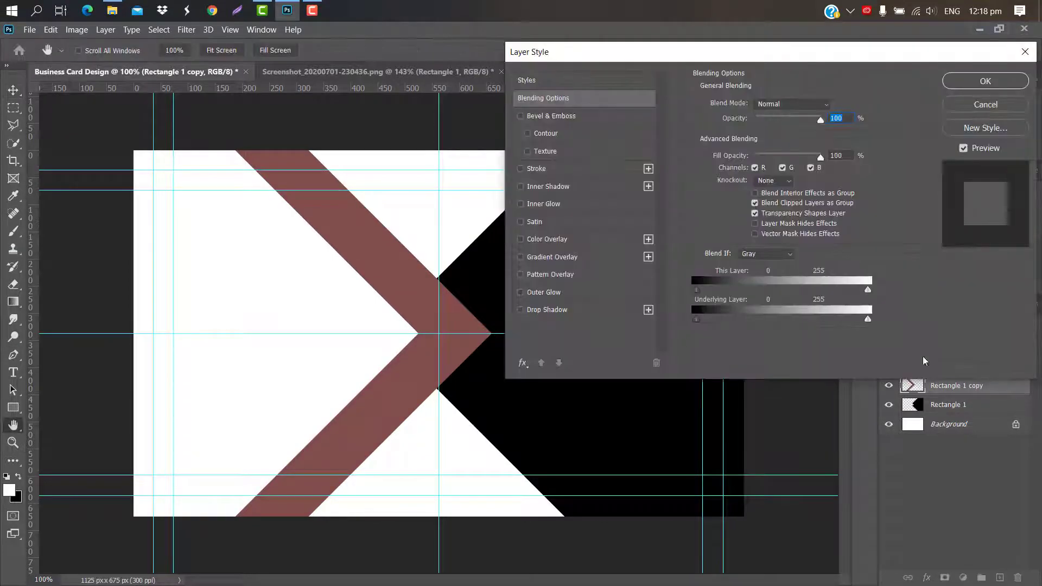
click(587, 241)
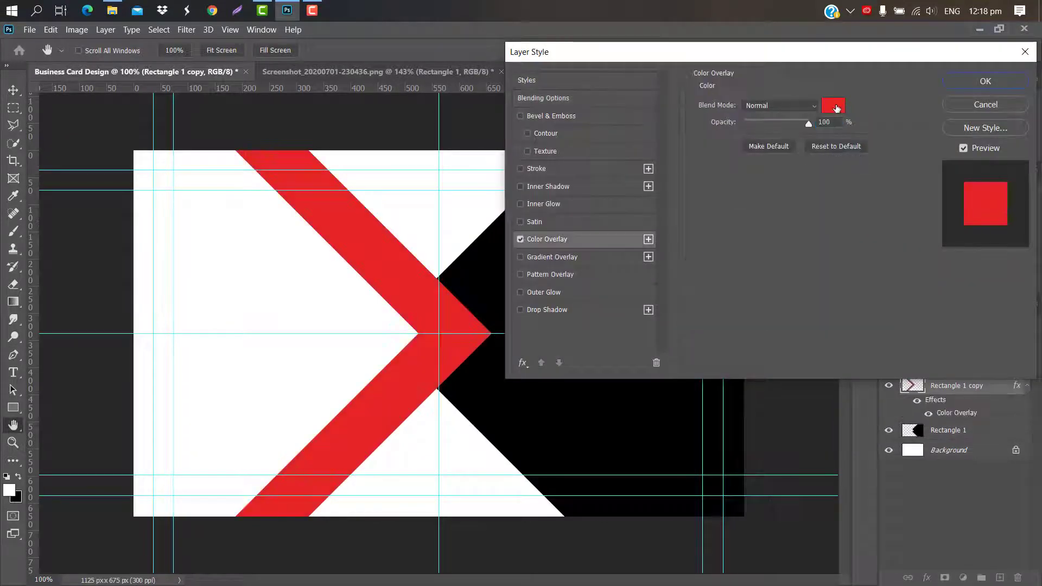
click(836, 108)
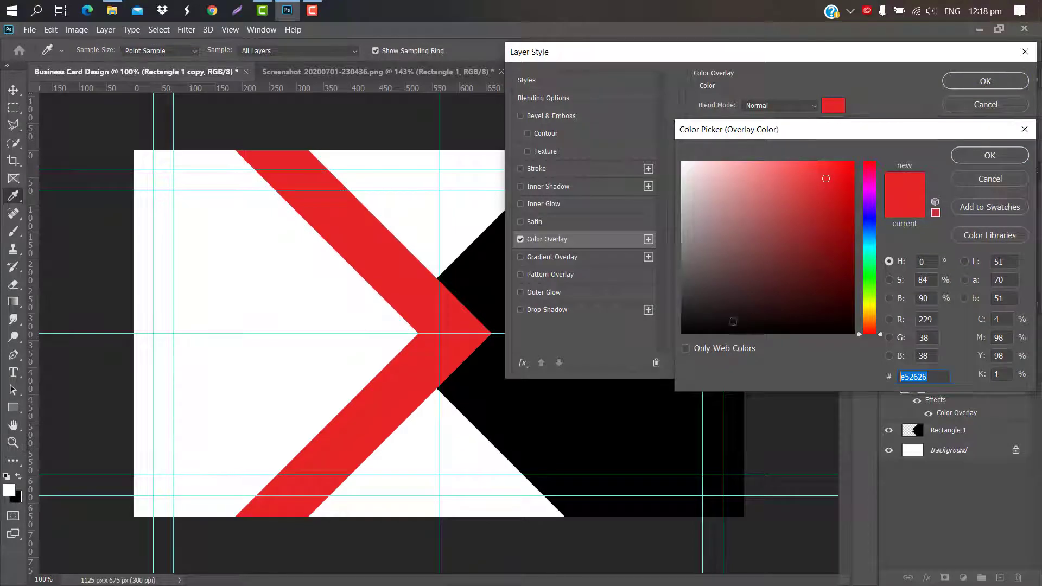
text(fa9e1a)
click(989, 156)
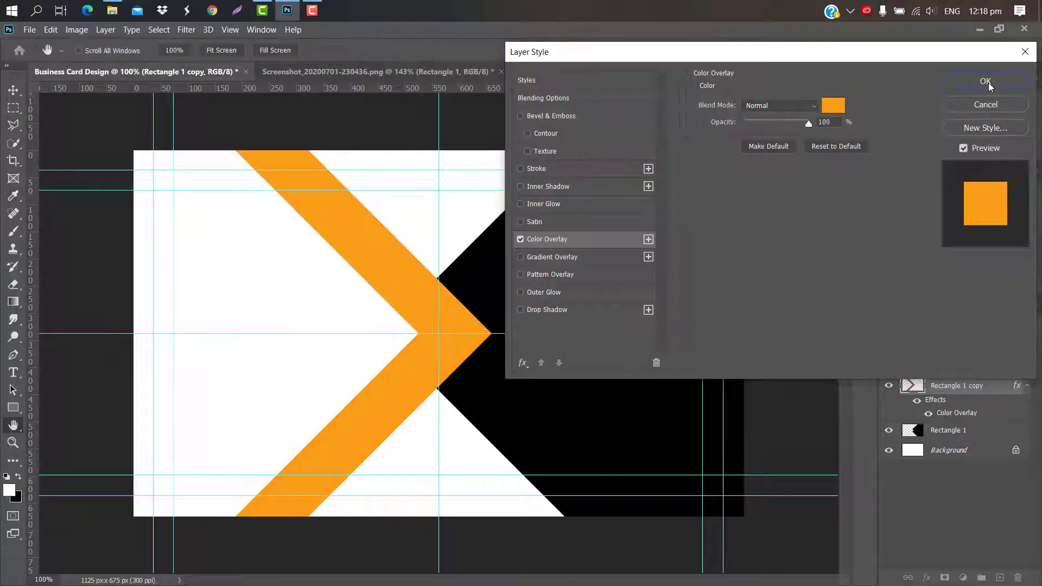
click(985, 80)
Apply a Color Overlay of #282621 to the Rectangle 1 layer
click(972, 430)
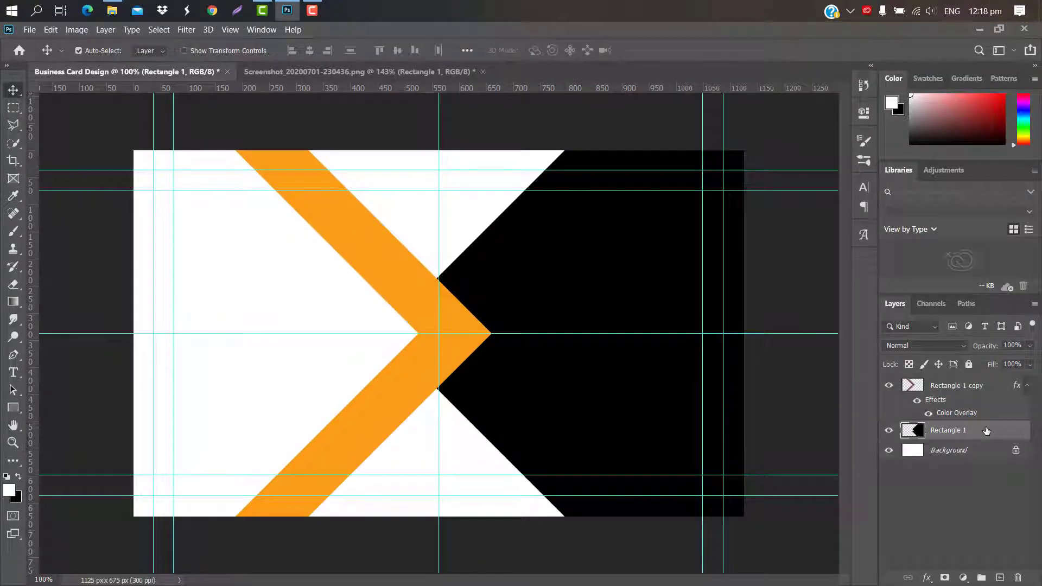
double_click(986, 430)
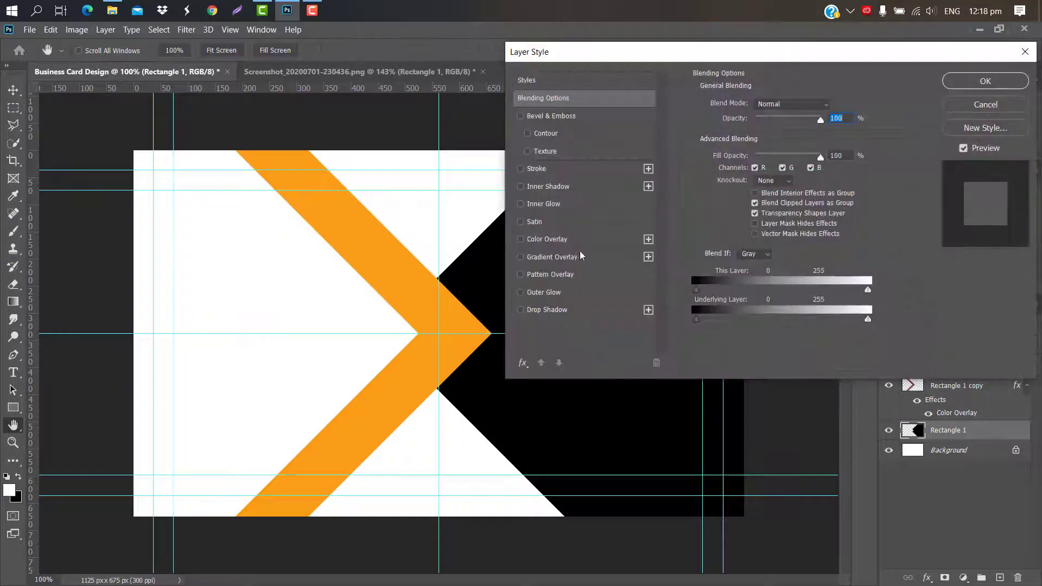
click(588, 239)
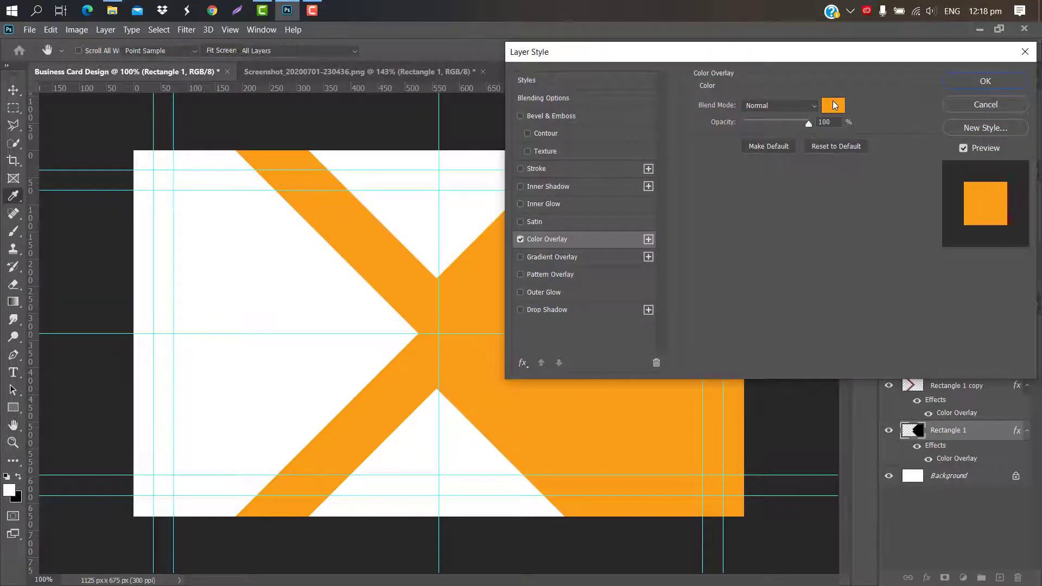
click(836, 103)
text(282621)
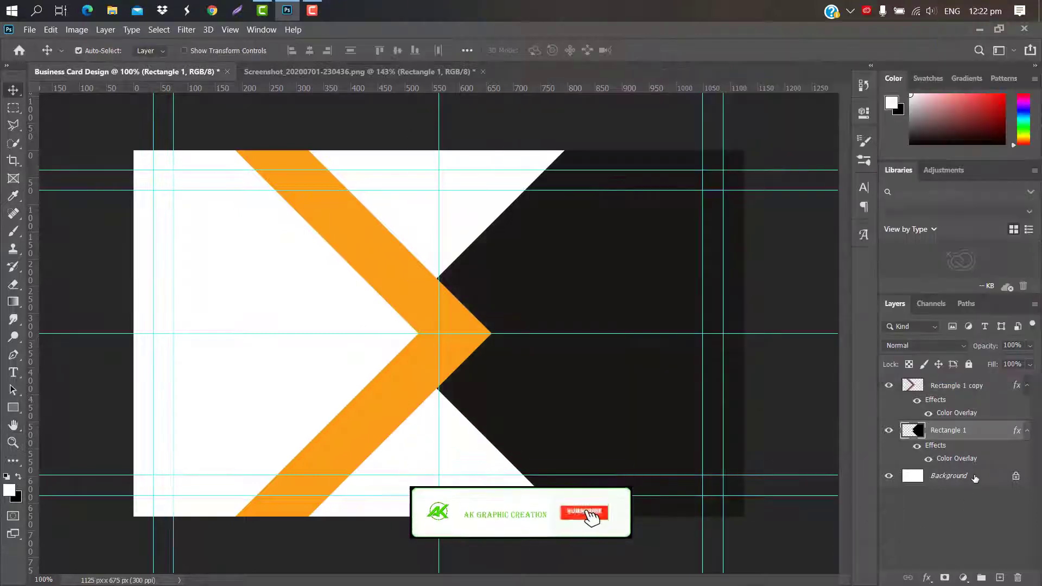
Place the 0000_yellow-room image from the desktop directly above the Background layer, scaled to 41.18% and aligned with the card's left edge
click(974, 476)
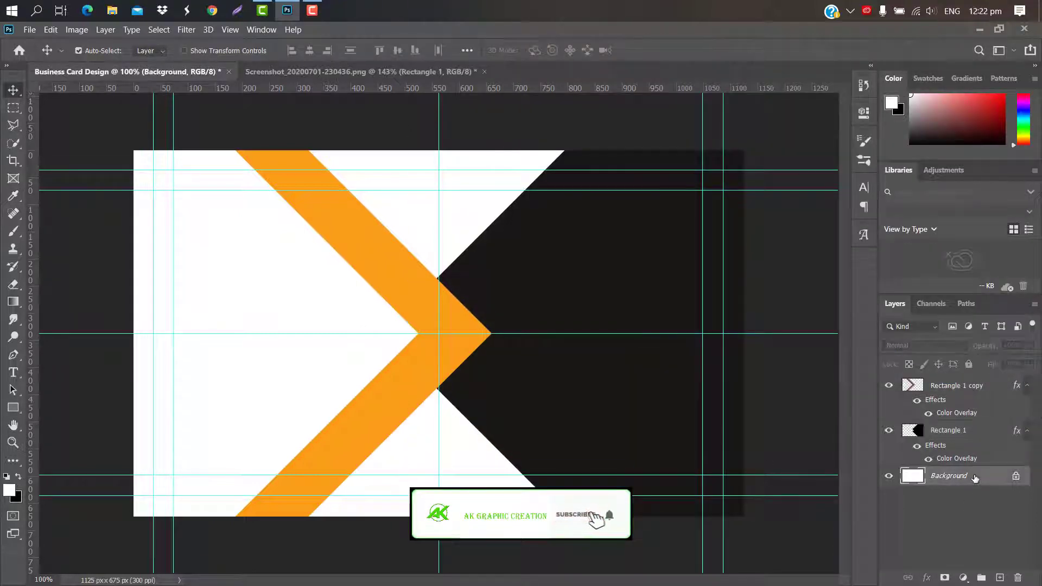
click(982, 28)
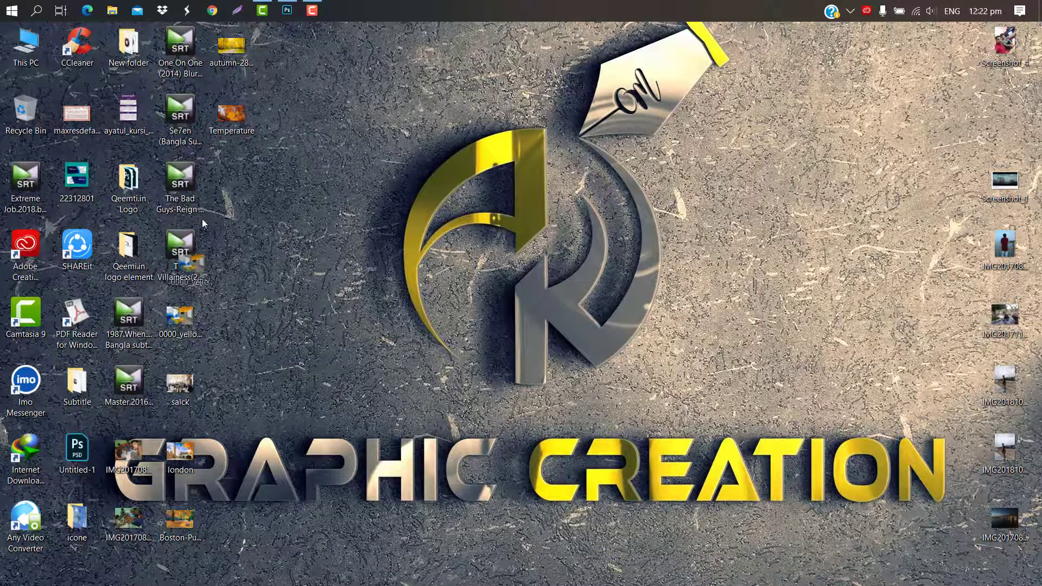
click(288, 10)
drag(287, 311, 288, 310)
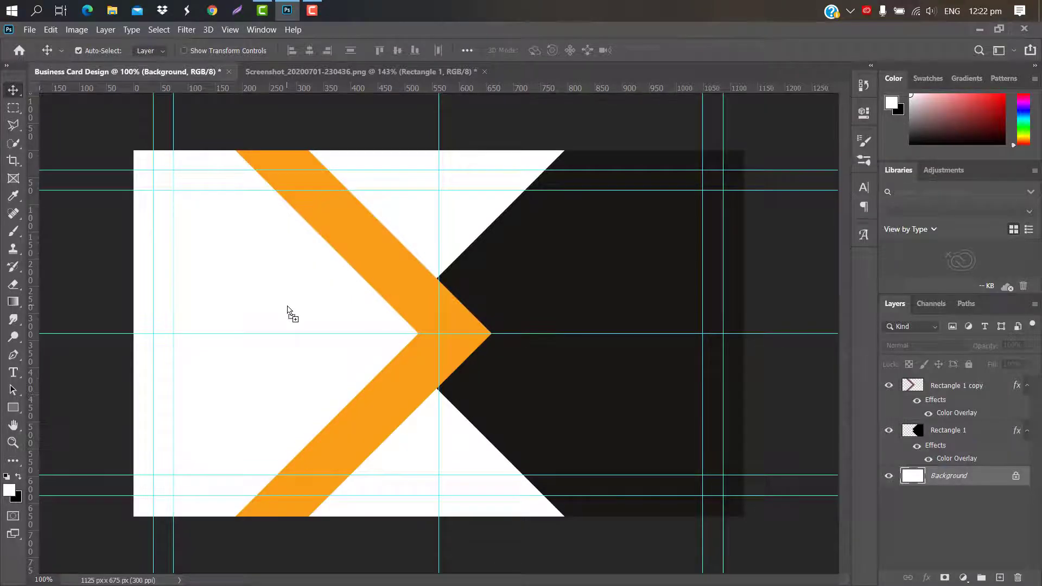
drag(362, 307, 332, 307)
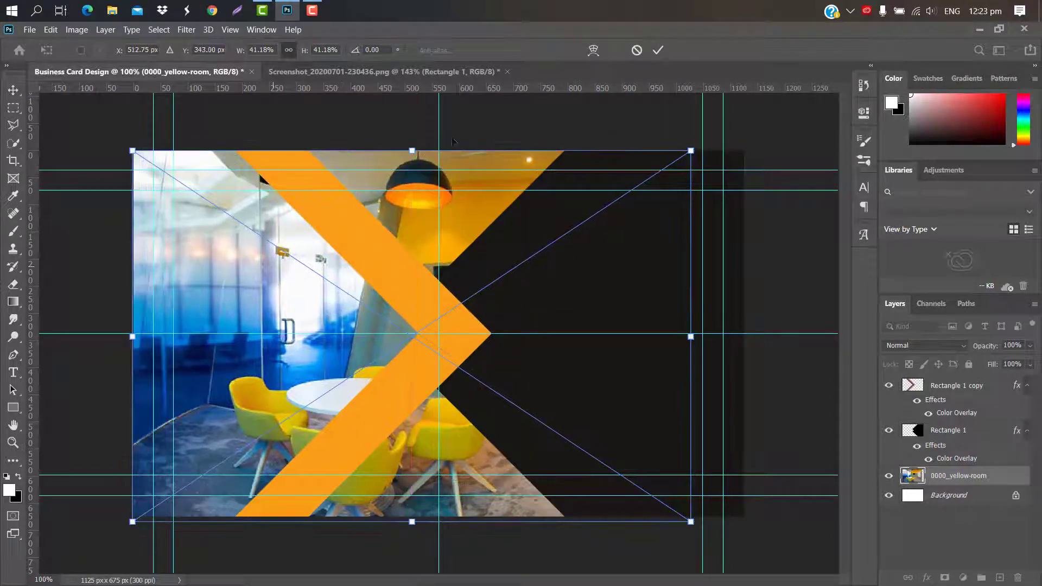
click(658, 50)
Remove the vertical and horizontal centre guides from the card
drag(439, 186, 32, 234)
drag(446, 334, 446, 127)
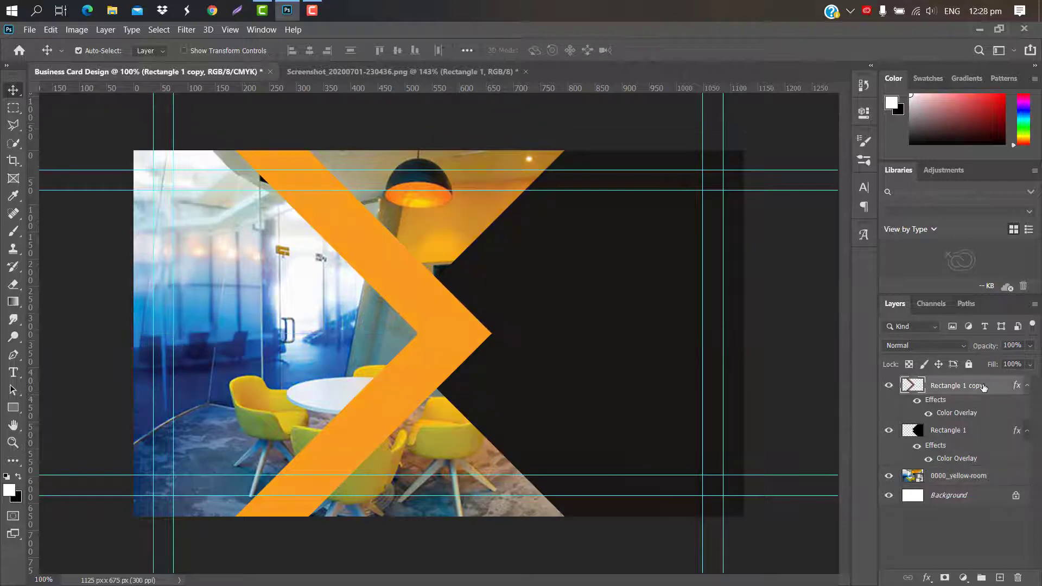
Duplicate the Rectangle 1 copy chevron layer beneath the original and set the duplicate's Color Overlay to #ffffff
drag(984, 386, 1000, 577)
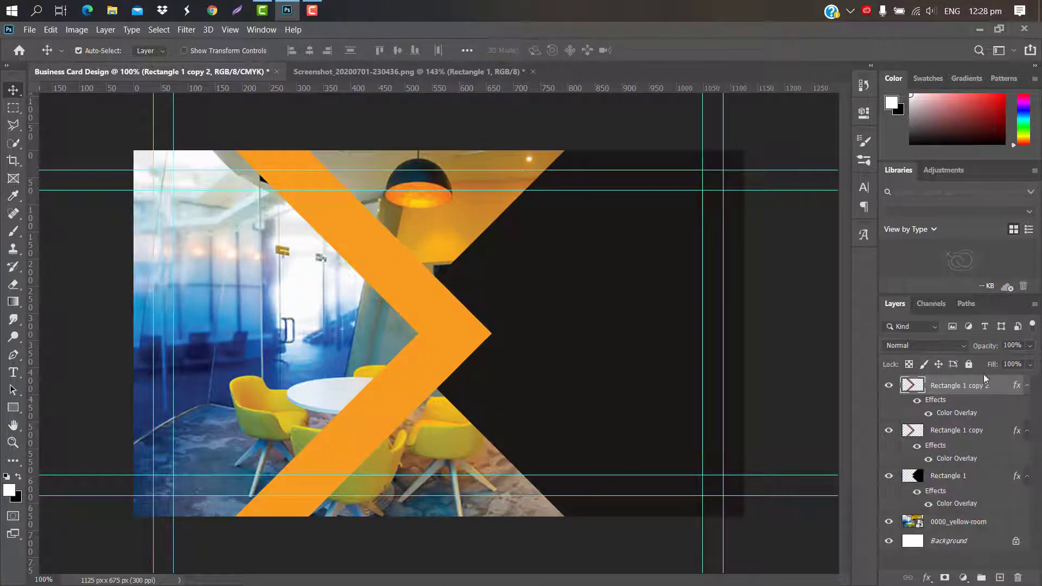
drag(987, 389, 1004, 433)
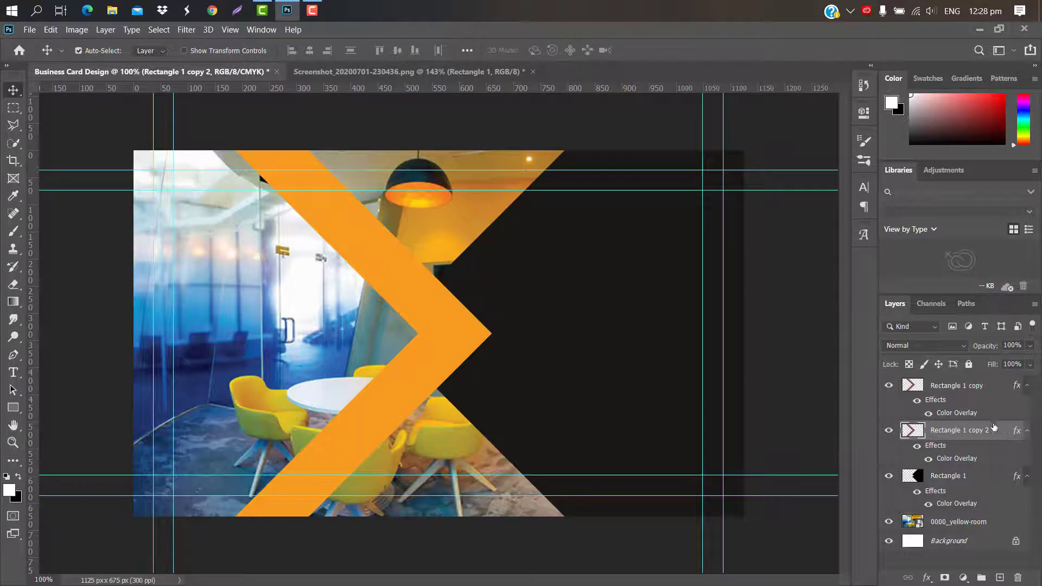
double_click(994, 427)
click(589, 241)
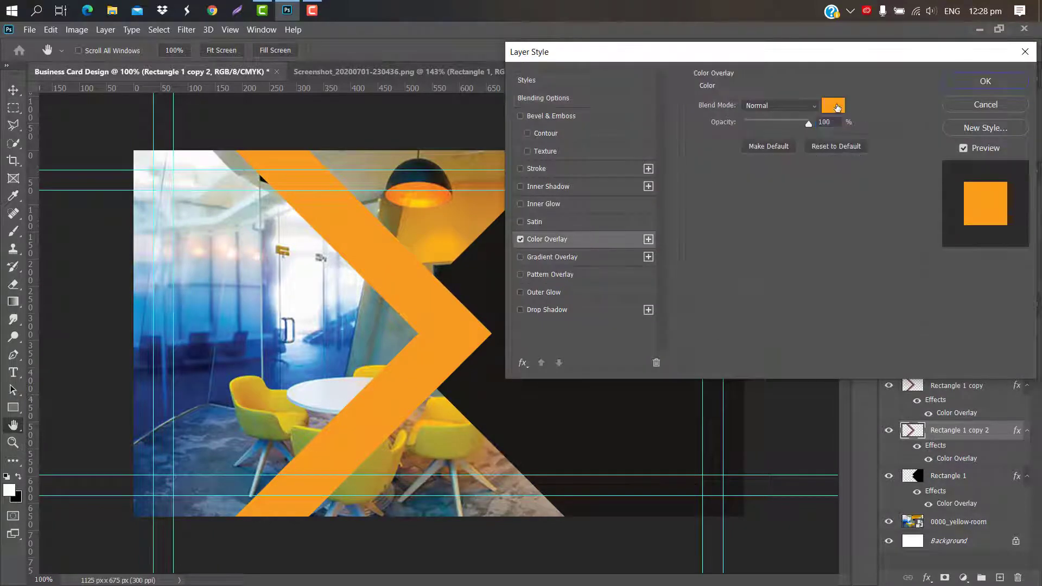
click(837, 108)
text(ffffff)
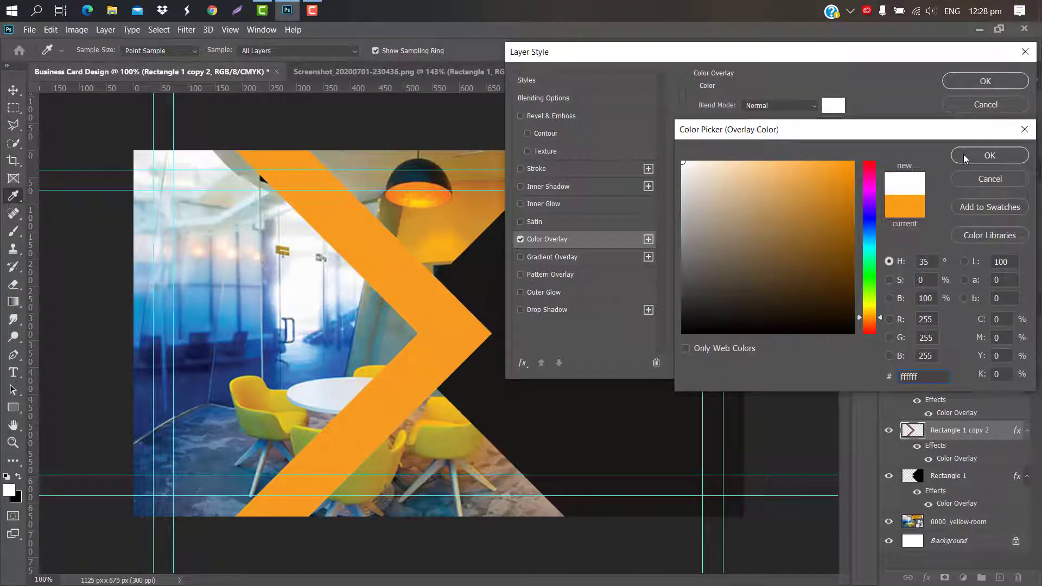
click(965, 157)
click(986, 82)
Scale the white chevron to 98.64% and shift it left to X 318 px, forming a thin edge along the orange chevron's inner side
key(ctrl+t)
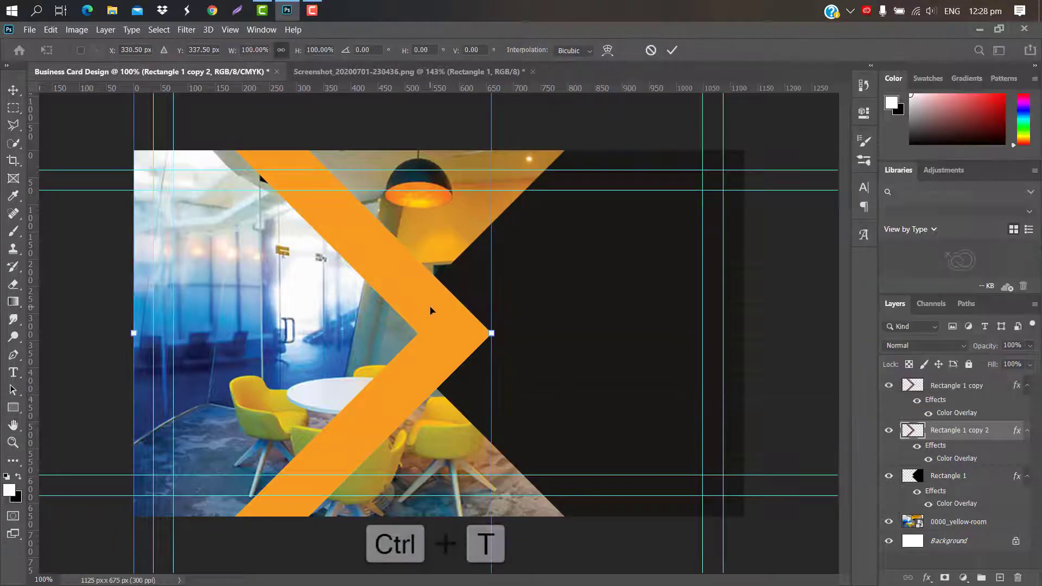
drag(430, 314, 421, 314)
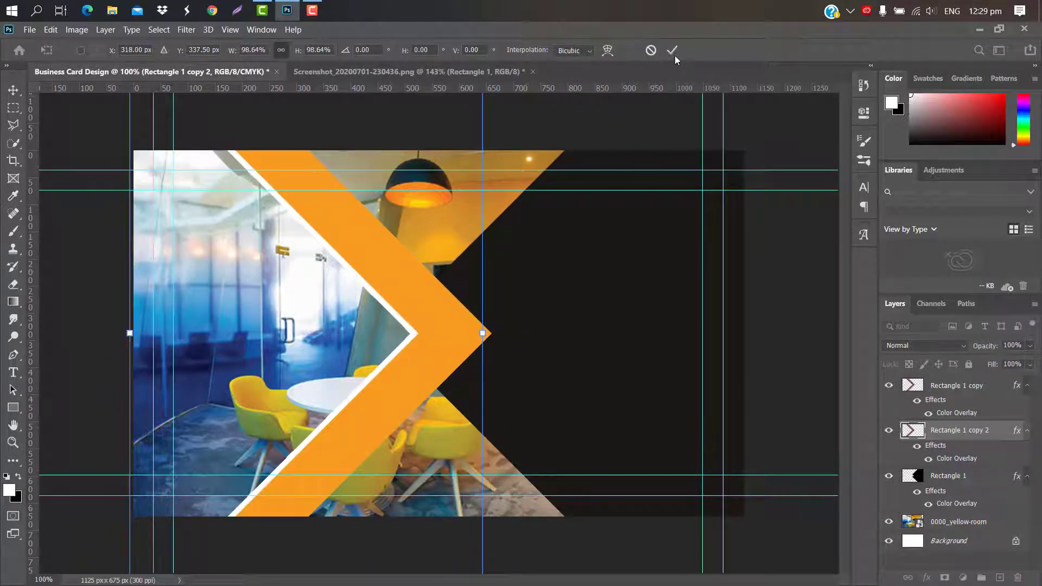
click(673, 51)
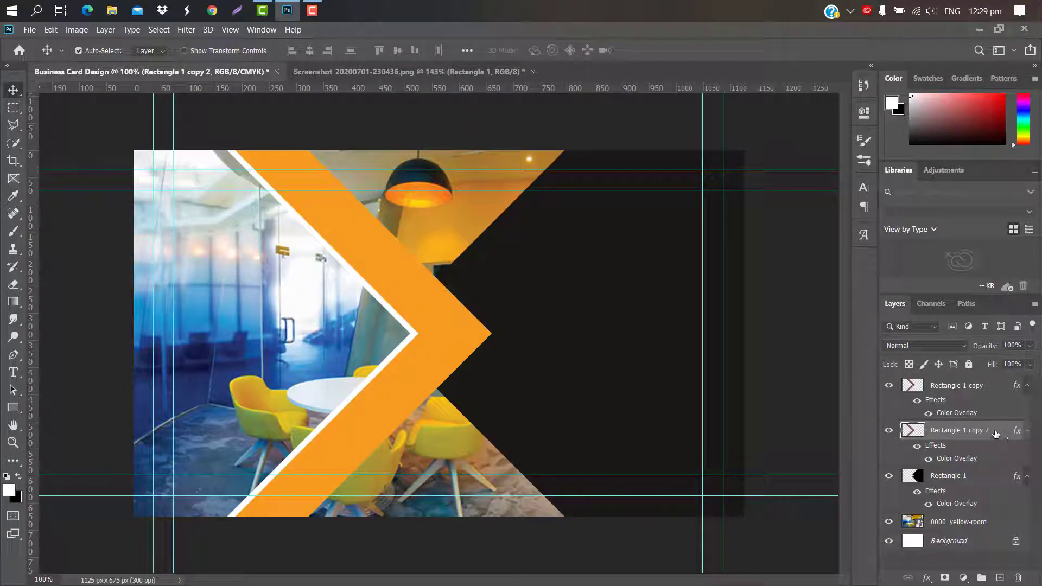
Duplicate the white chevron, move the copy beneath it and shift it right to X 347 px, edging the orange chevron's outer side
drag(996, 433, 1009, 577)
drag(991, 430, 993, 511)
key(ctrl+t)
drag(425, 302, 441, 302)
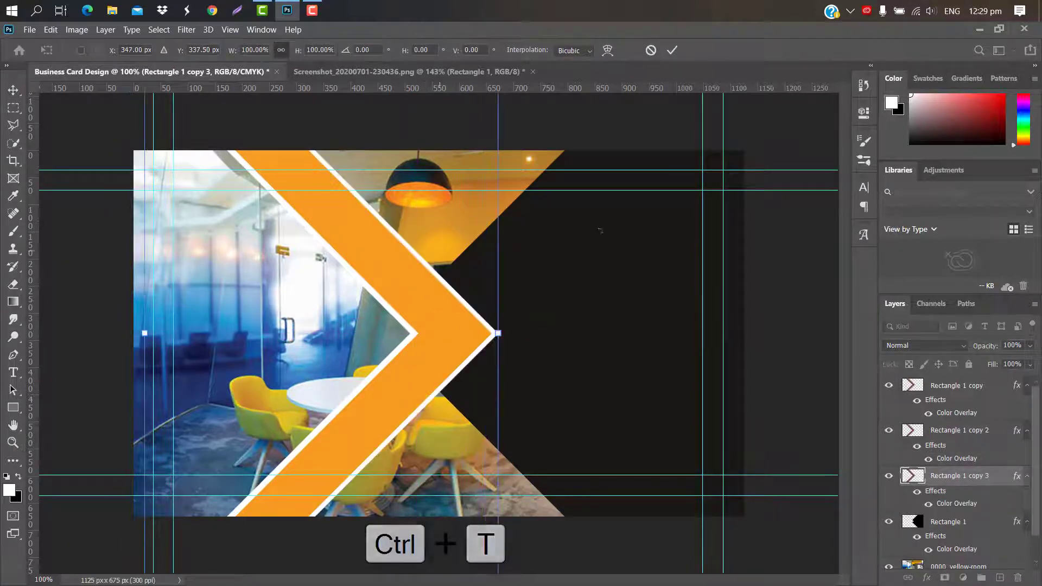
click(673, 50)
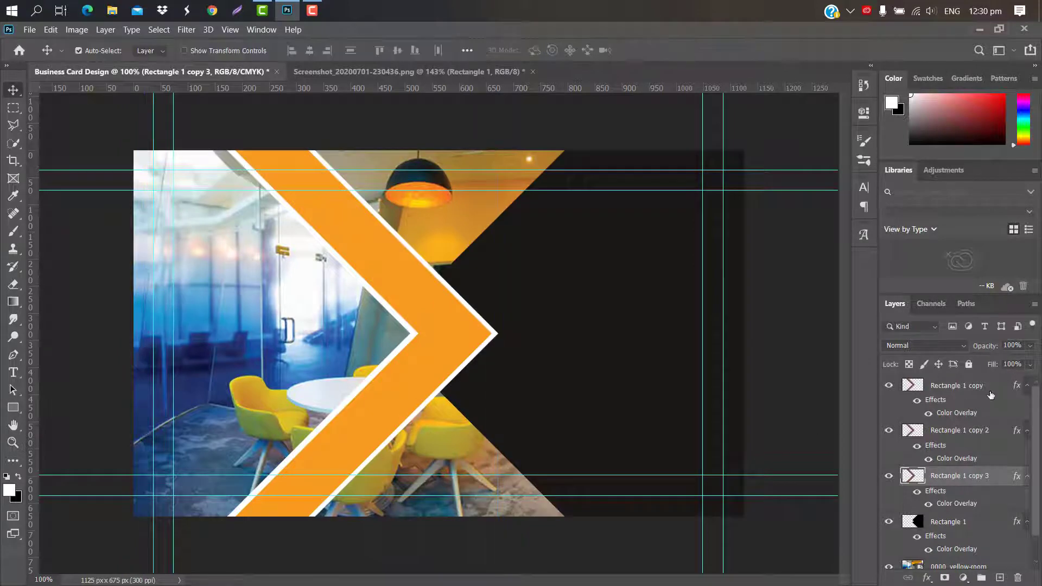
Shift the three chevron layers, the dark panel and the office photo together to the left on the card
click(991, 387)
shift+click(993, 431)
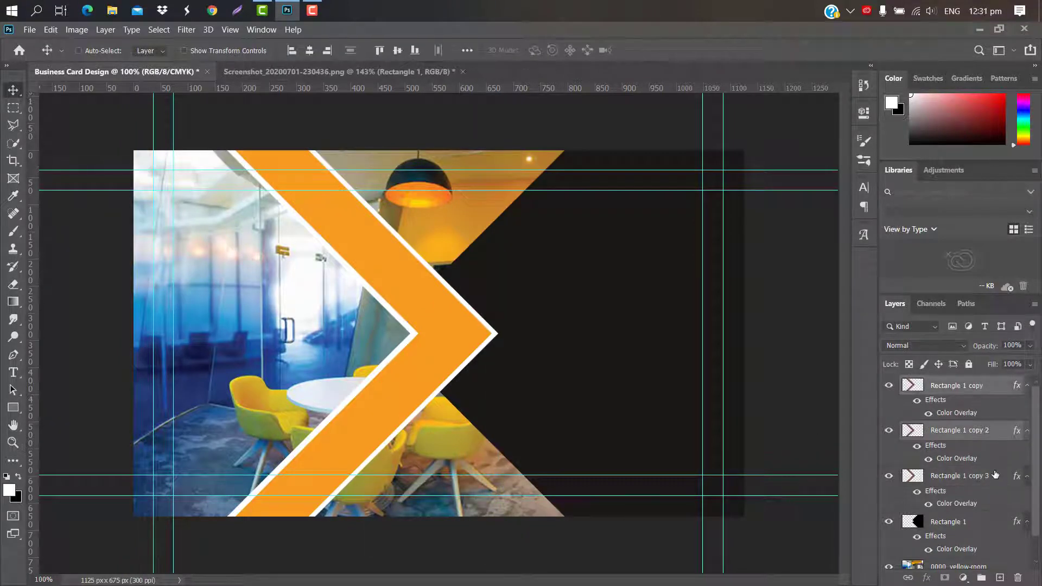
click(990, 523)
key(ctrl+t)
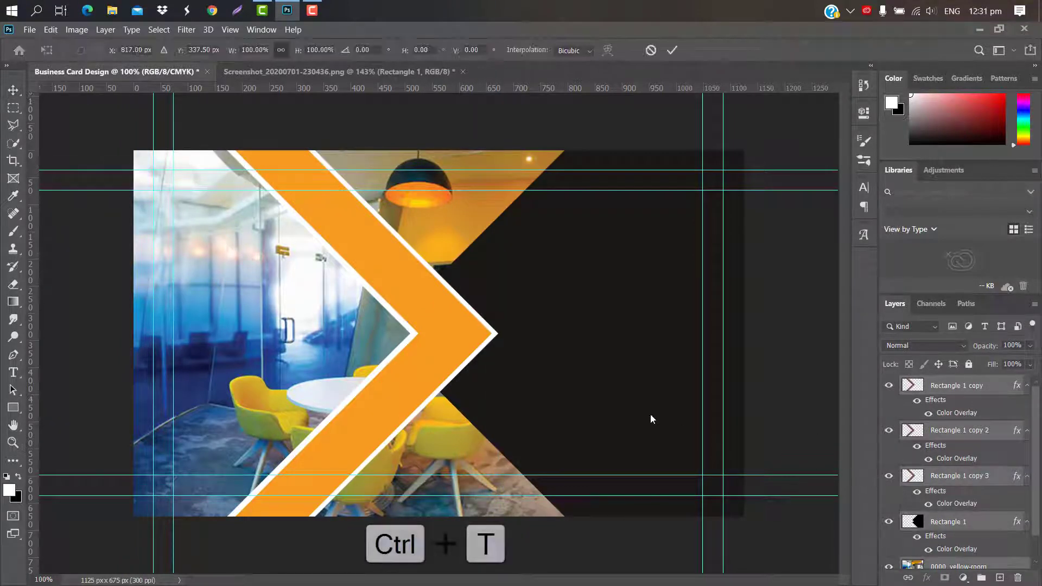
drag(645, 313, 624, 142)
click(1000, 391)
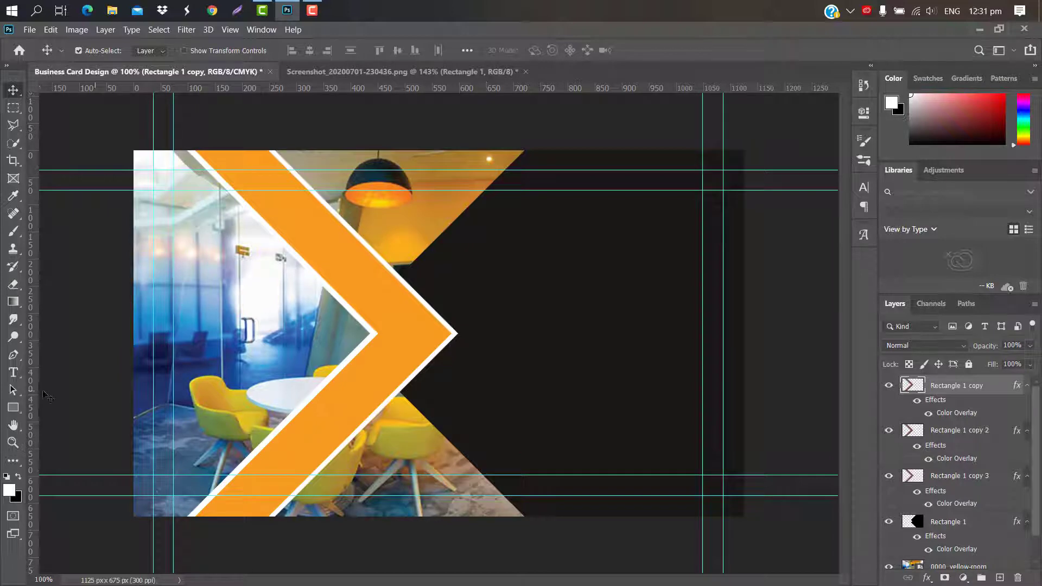
Draw a white square of about 97 × 97 px on the dark panel, just beyond the chevron's tip
click(13, 407)
drag(508, 243, 560, 295)
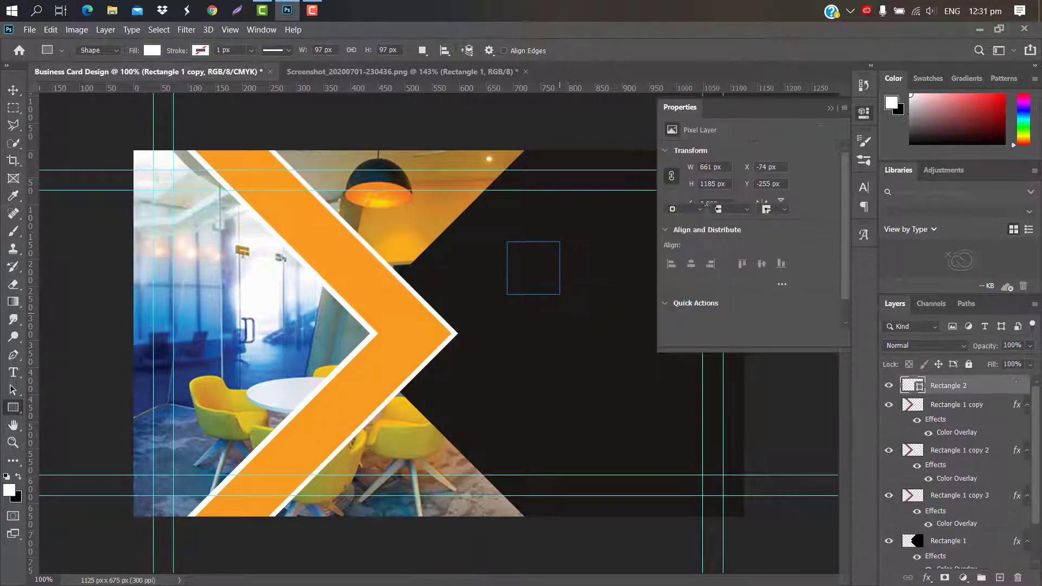
click(831, 110)
Duplicate the white square layer and set the duplicate's fill colour to #000000
drag(1005, 402, 1000, 578)
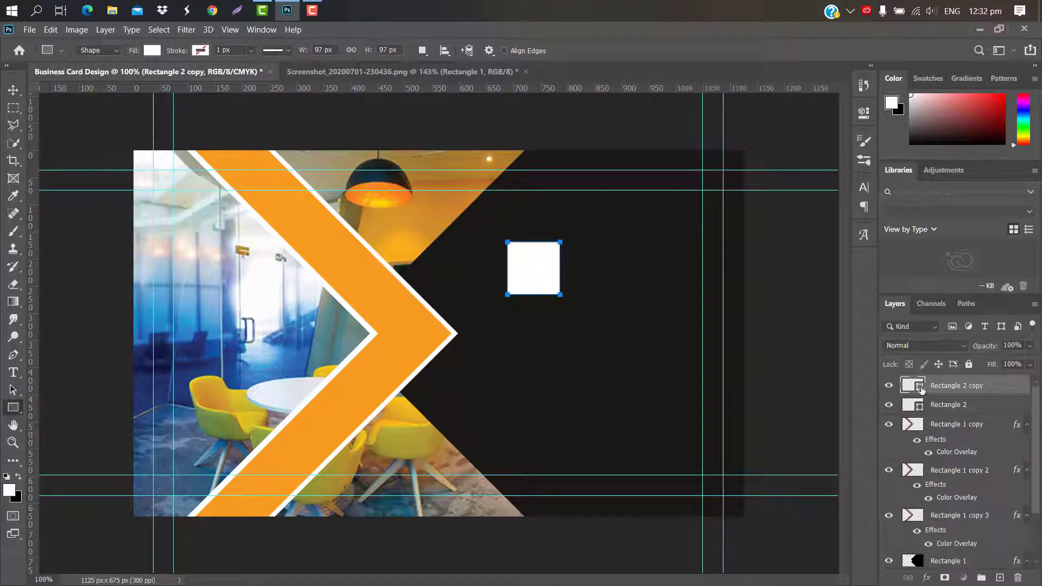
double_click(922, 389)
click(643, 340)
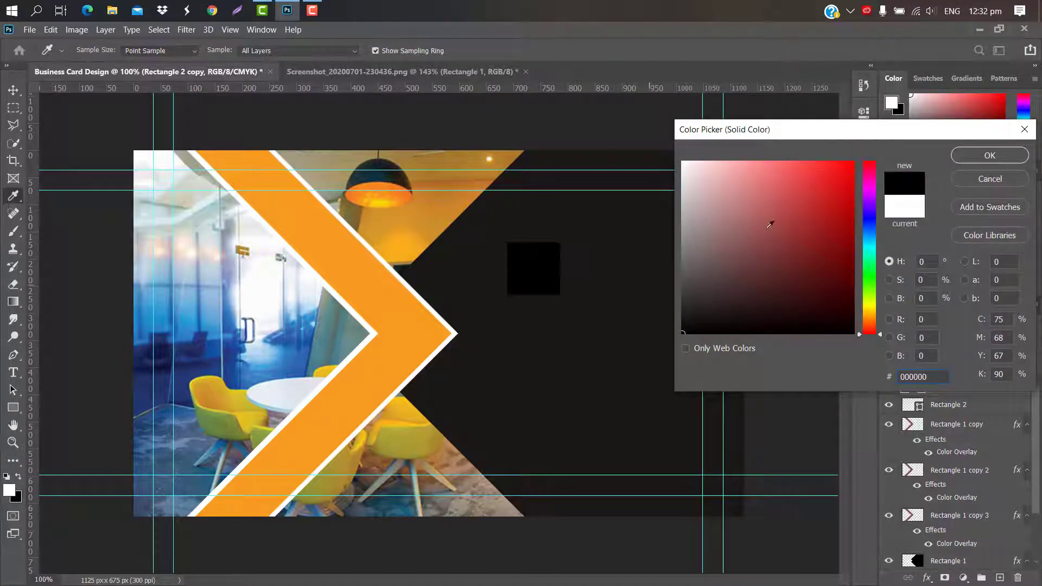
click(989, 155)
Offset the black square down and to the left of the white one, to X 721.93 px, Y 234.02 px
key(ctrl+t)
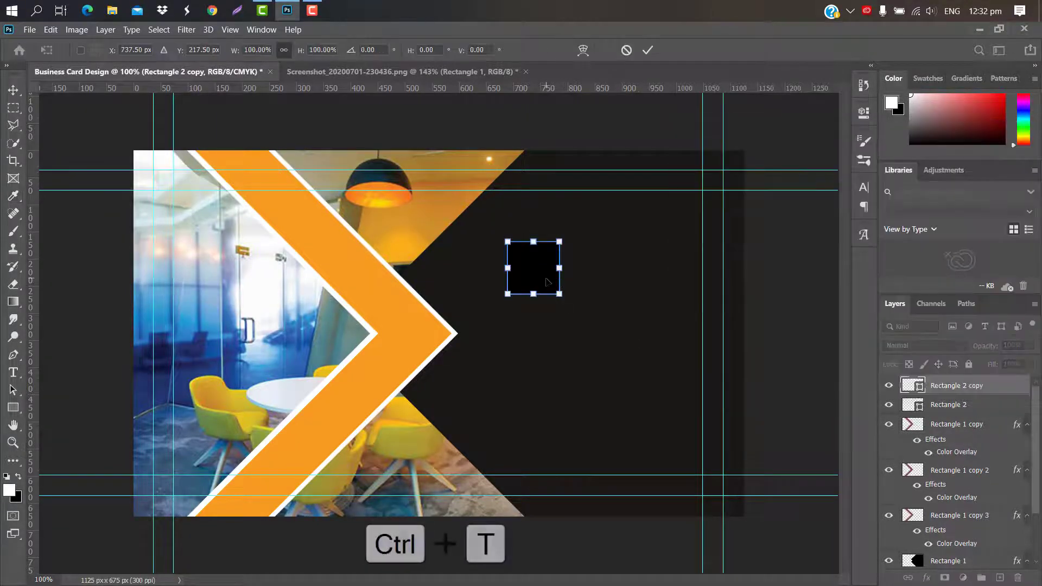
drag(548, 283, 539, 291)
scroll(539, 290, up, 4)
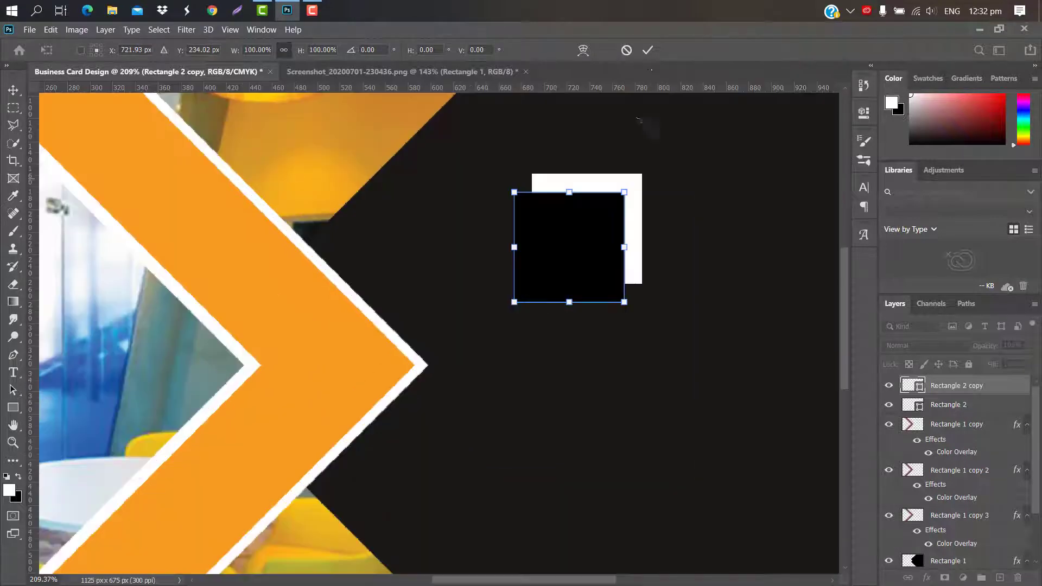
click(648, 51)
Rasterize the white square, cut the black square's outline out of it and delete the black copy, leaving an L-shaped bracket
ctrl+click(919, 390)
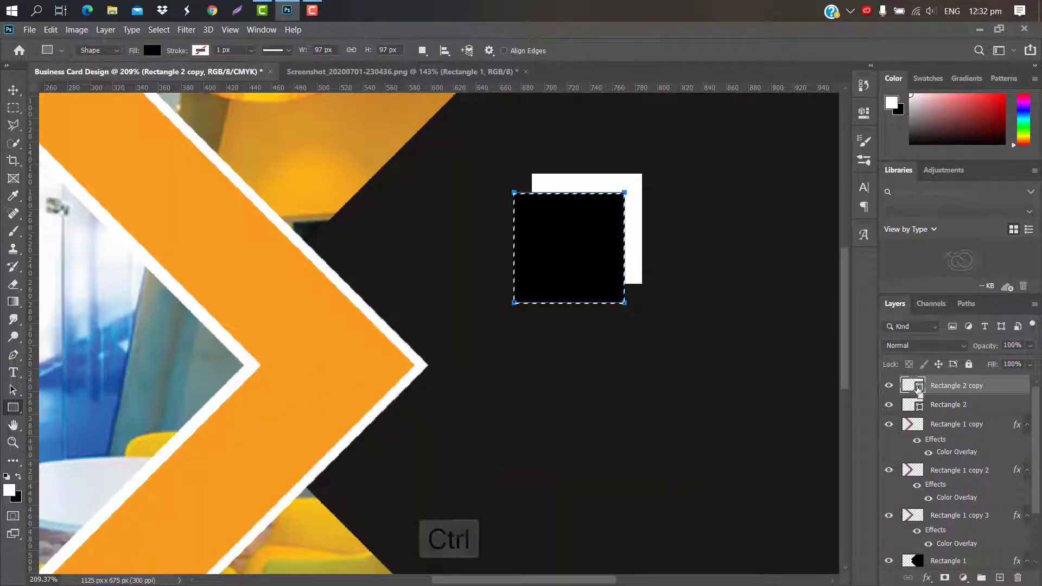
click(983, 410)
right_click(984, 411)
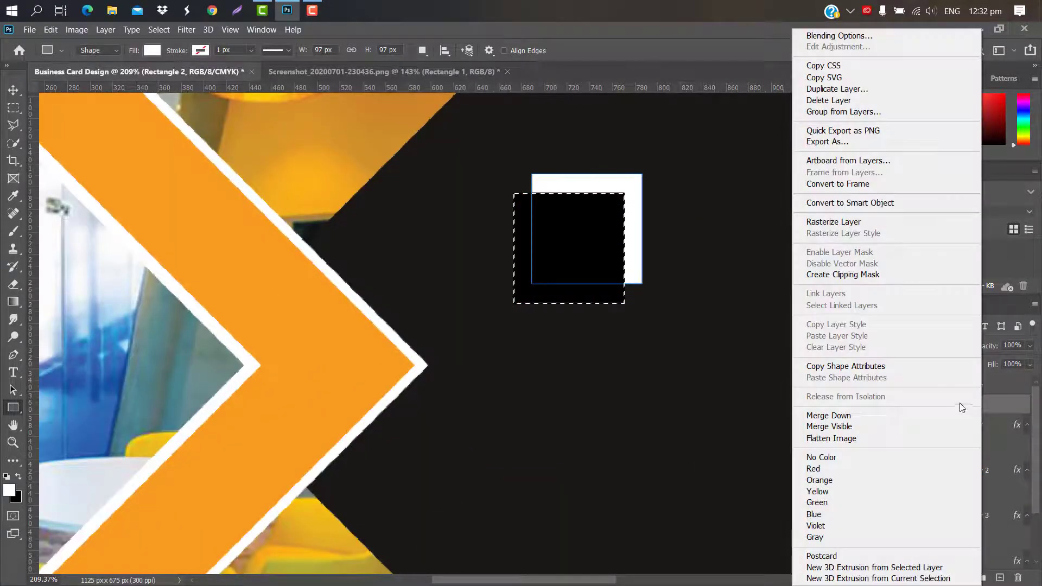
click(884, 221)
key(Delete)
drag(970, 389, 1019, 578)
key(ctrl+d)
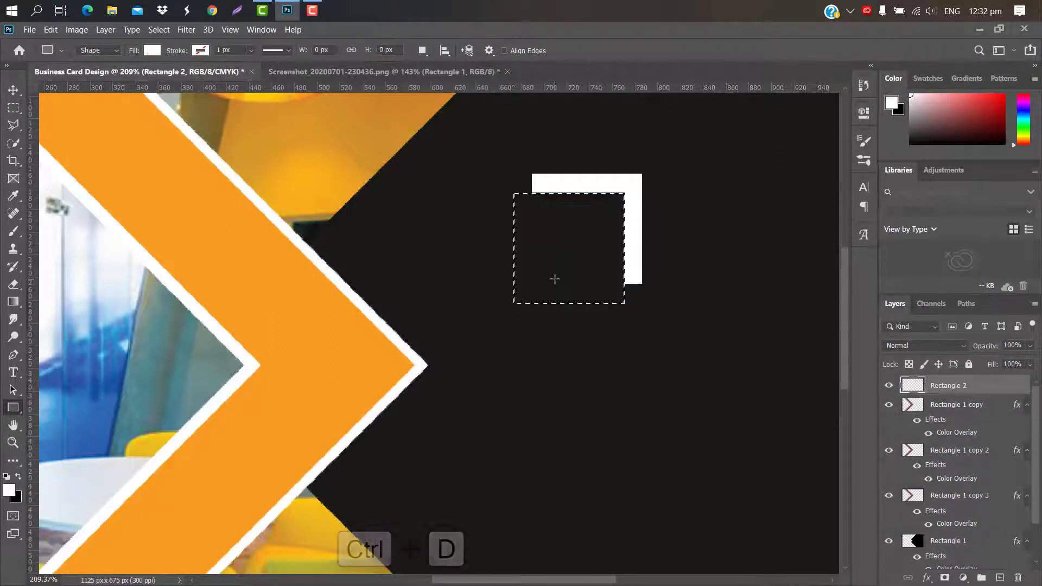
Apply a Color Overlay to the L-shaped bracket in the chevron's orange, #fa9e1a
double_click(999, 390)
click(611, 240)
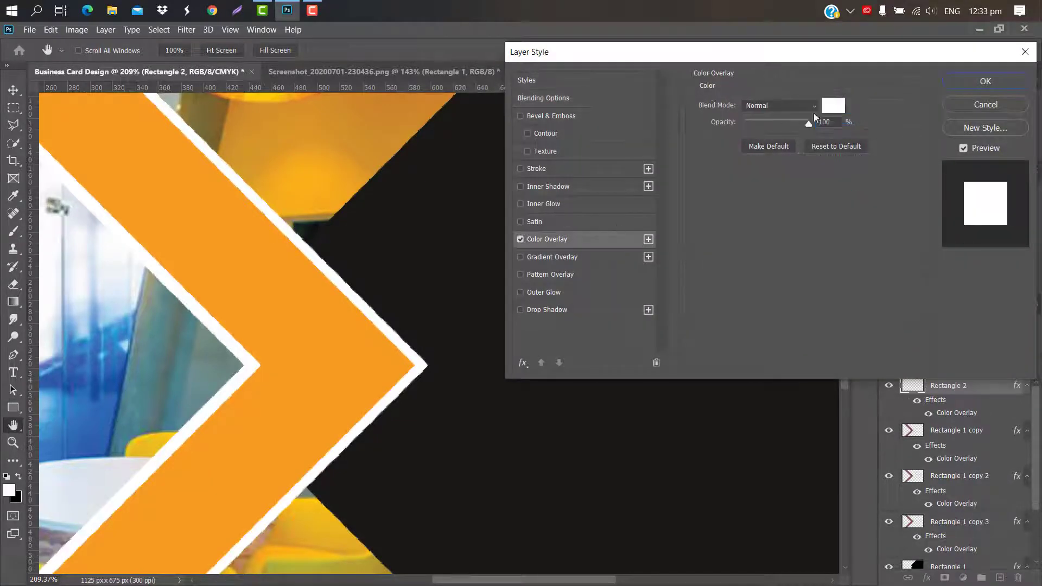
click(833, 105)
click(302, 320)
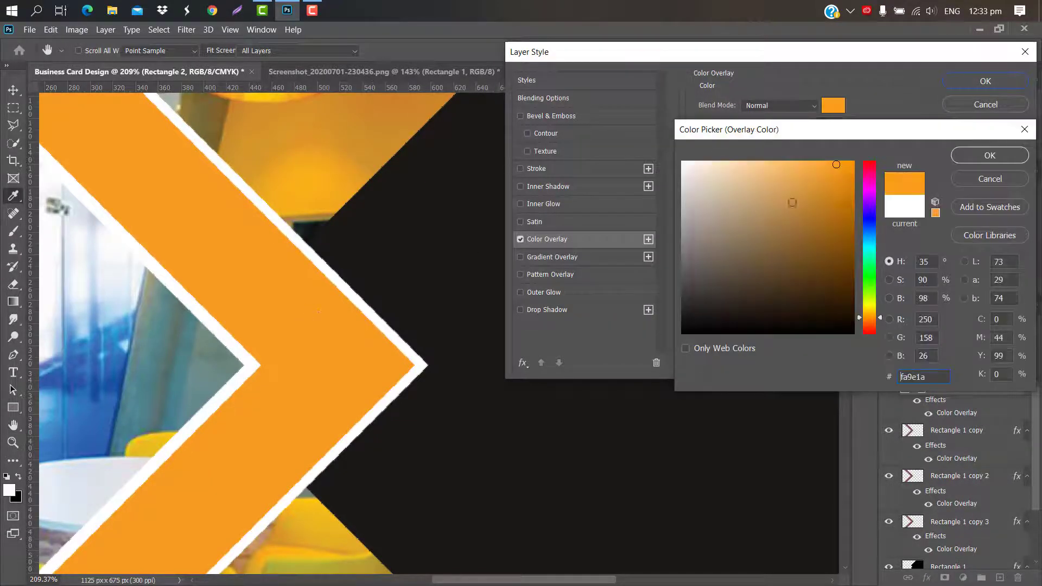
click(989, 156)
click(988, 81)
Move the orange bracket to the dark panel's upper-right area, at X 974.50 px, Y 150.50 px
key(ctrl+t)
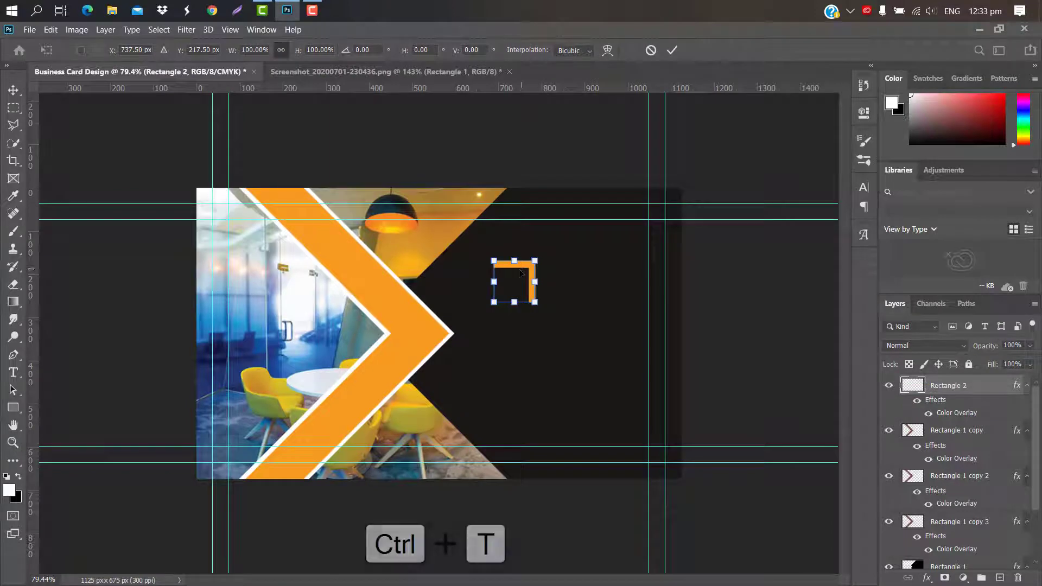
drag(550, 264, 646, 234)
scroll(621, 241, up, 3)
click(671, 50)
key(ctrl+0)
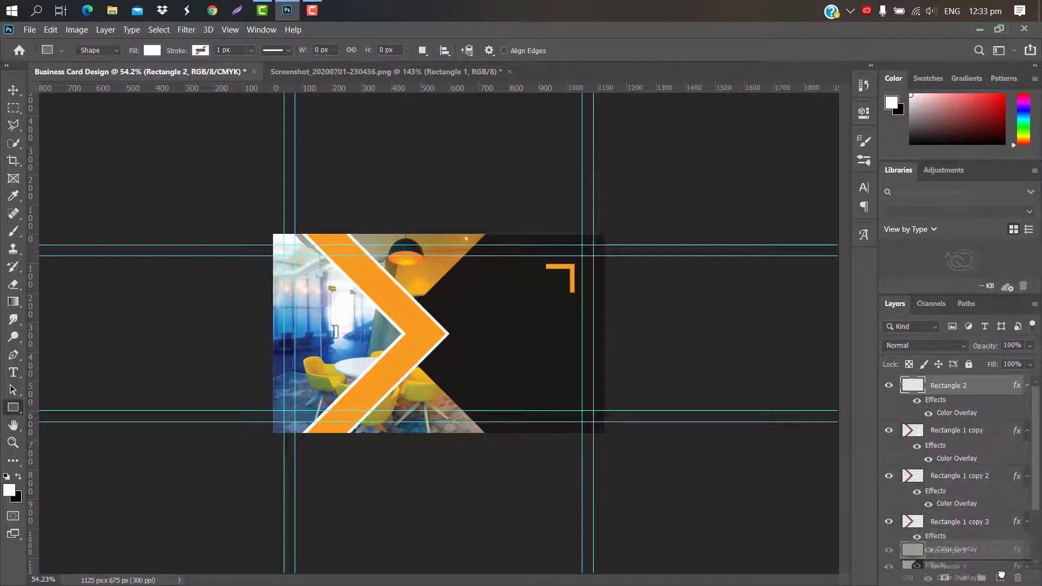
Duplicate the orange bracket, mirror the copy by rotating it 180° and flipping it horizontally, and place it directly below at Y 523.91 px
drag(993, 573, 1000, 578)
key(ctrl+t)
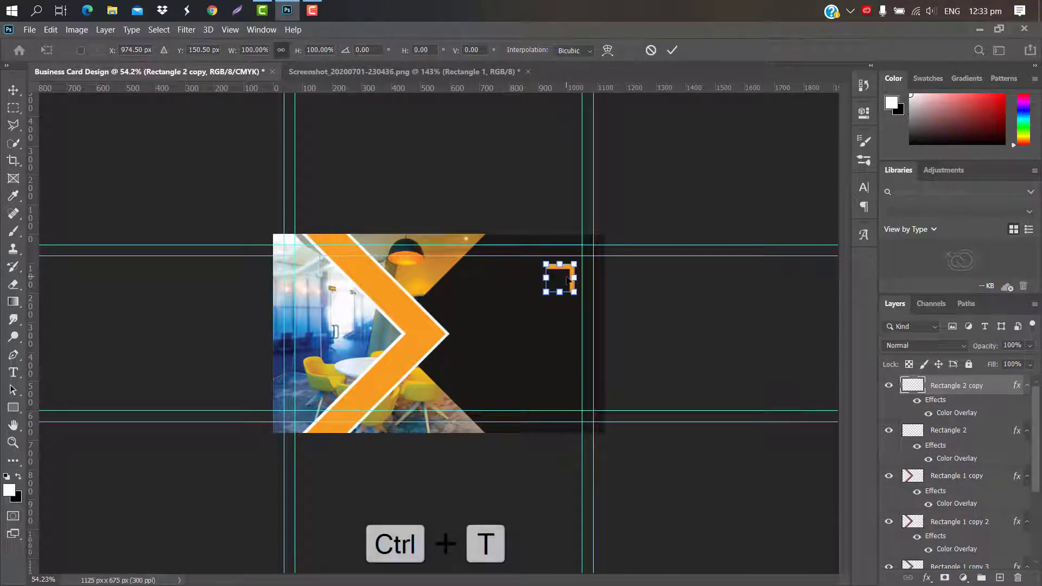
drag(568, 302, 568, 383)
right_click(570, 367)
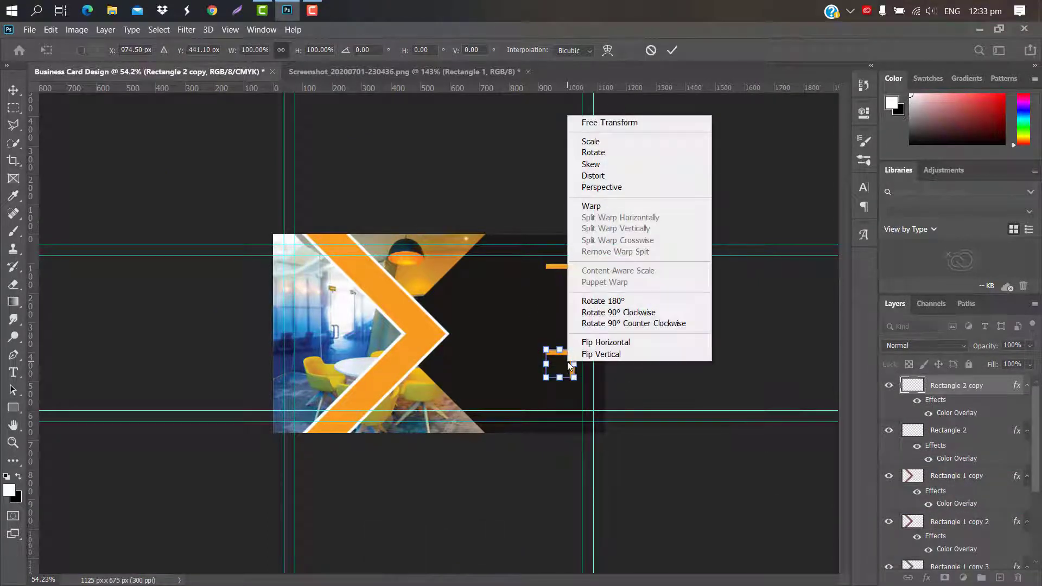
click(612, 301)
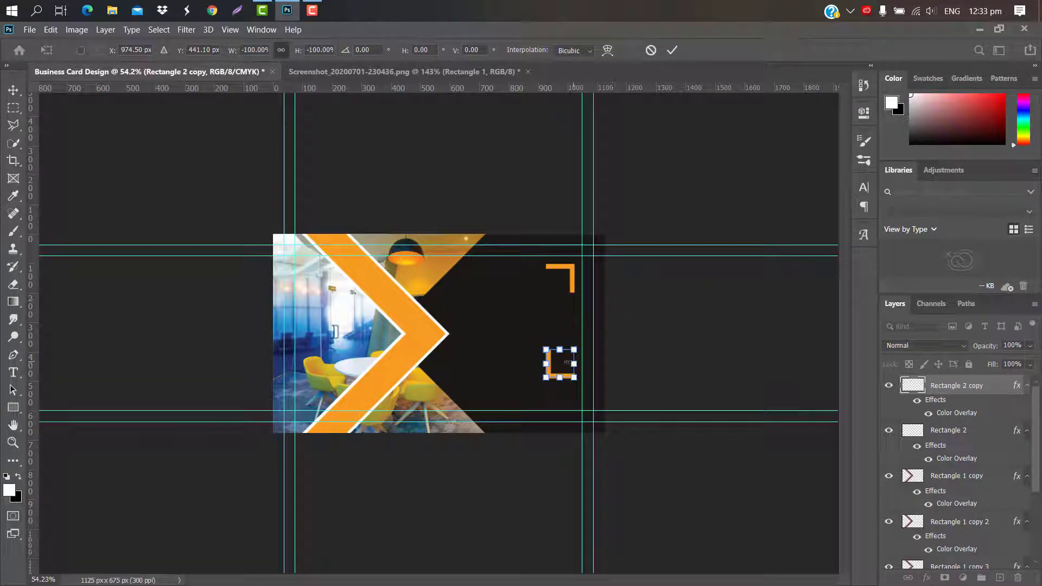
right_click(565, 361)
click(624, 343)
key(ctrl+0)
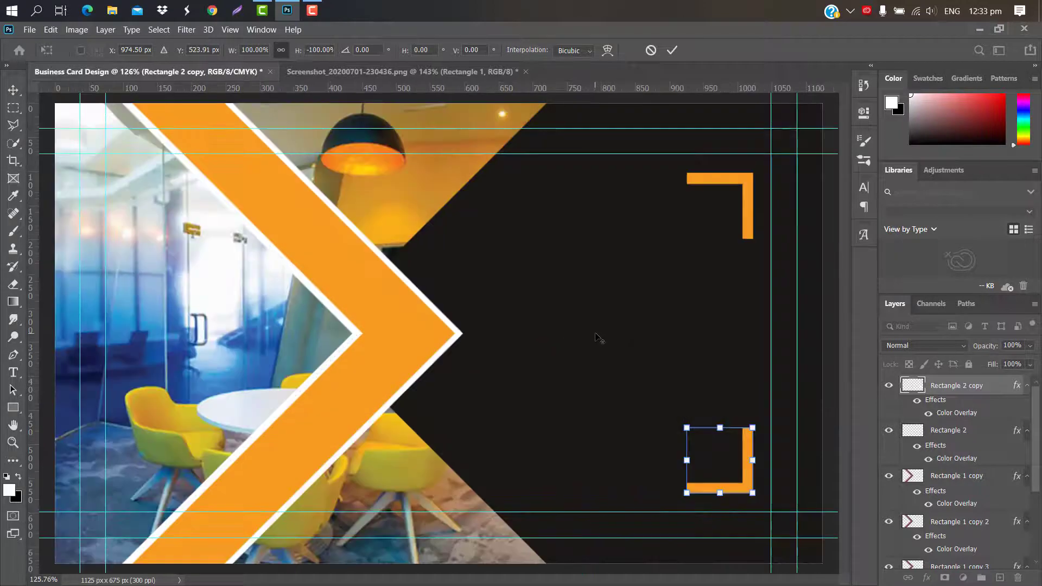
click(672, 52)
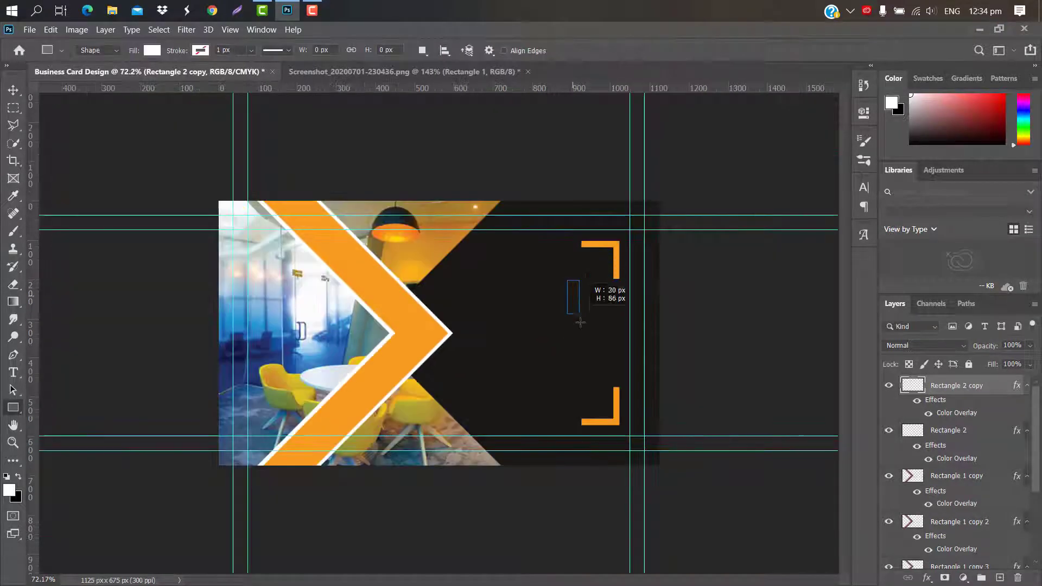
Draw a white vertical bar about 9 × 317 px, scale it to 65.30% by 66.49% and place it between the brackets at X 1014 px
drag(571, 359, 570, 404)
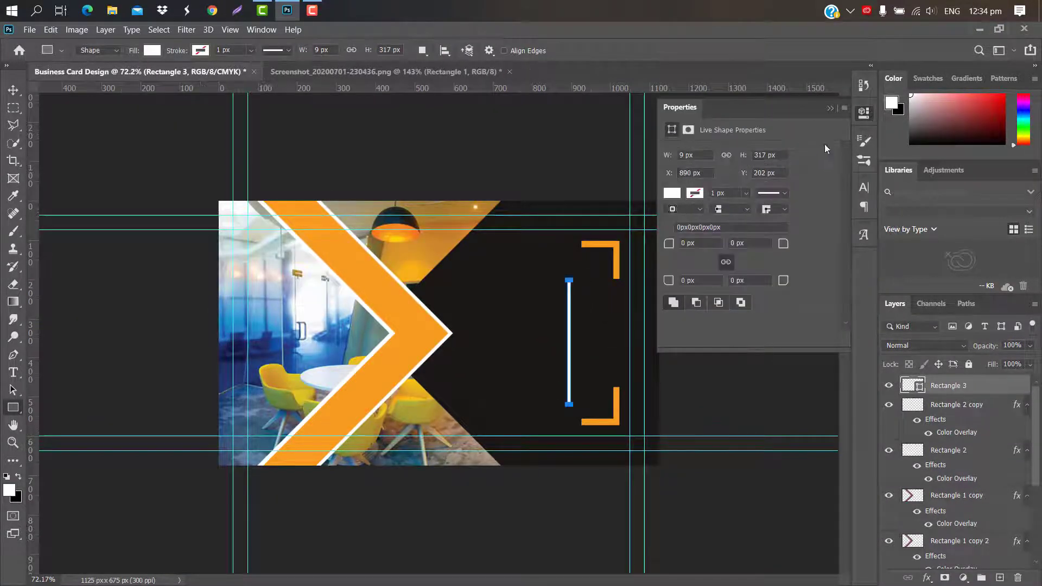
key(ctrl+t)
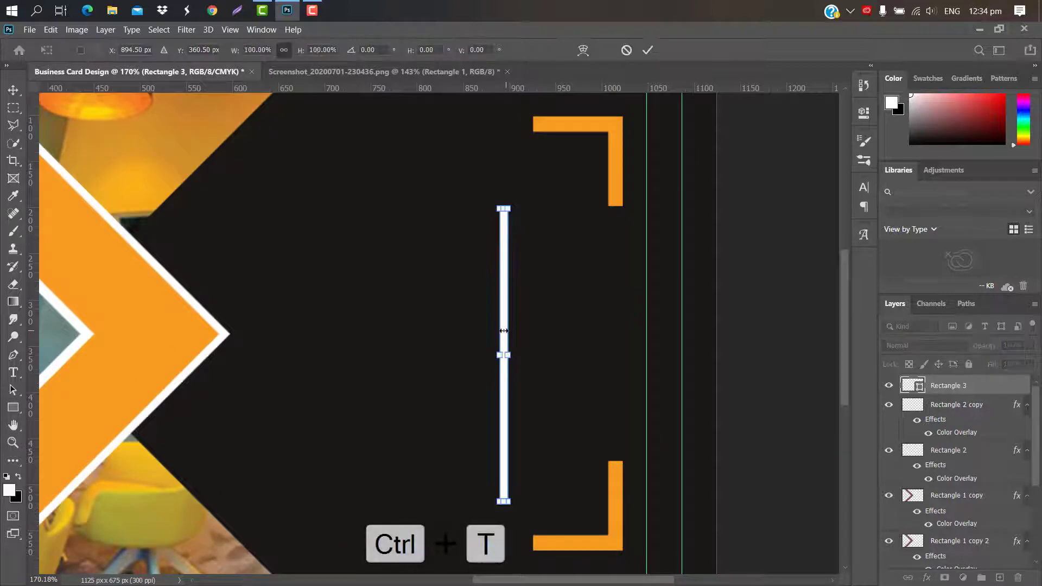
drag(508, 334, 621, 328)
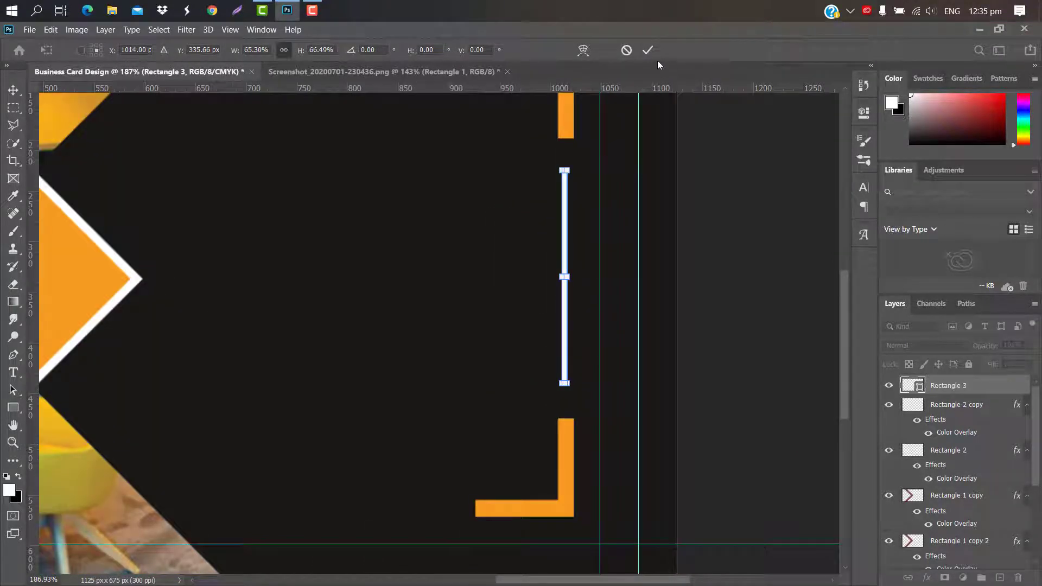
click(652, 50)
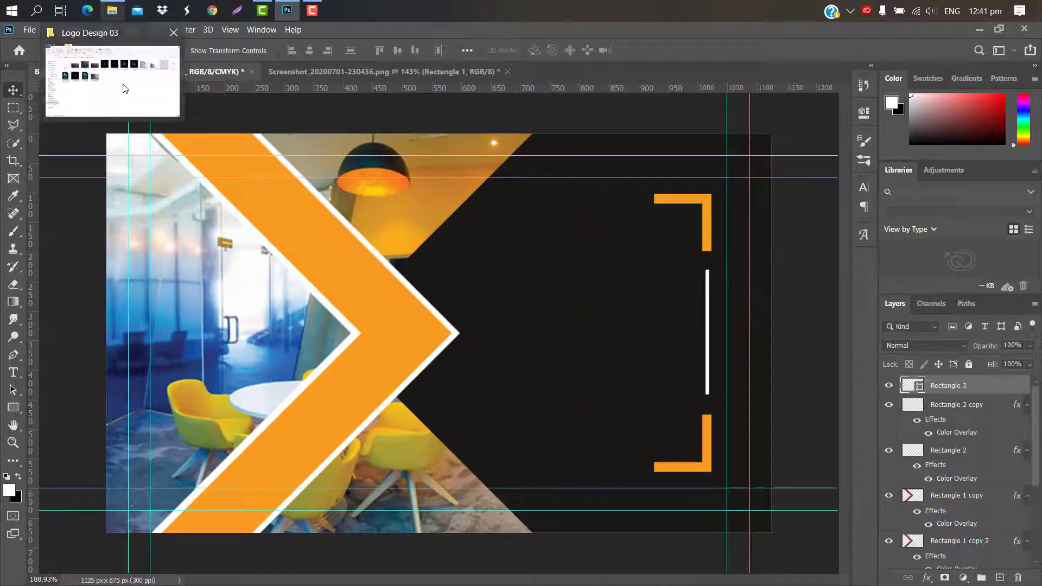
Place the my logo png 001 image from the Logo Design 03 folder on the card and give it a white Color Overlay
click(109, 65)
drag(917, 194, 403, 327)
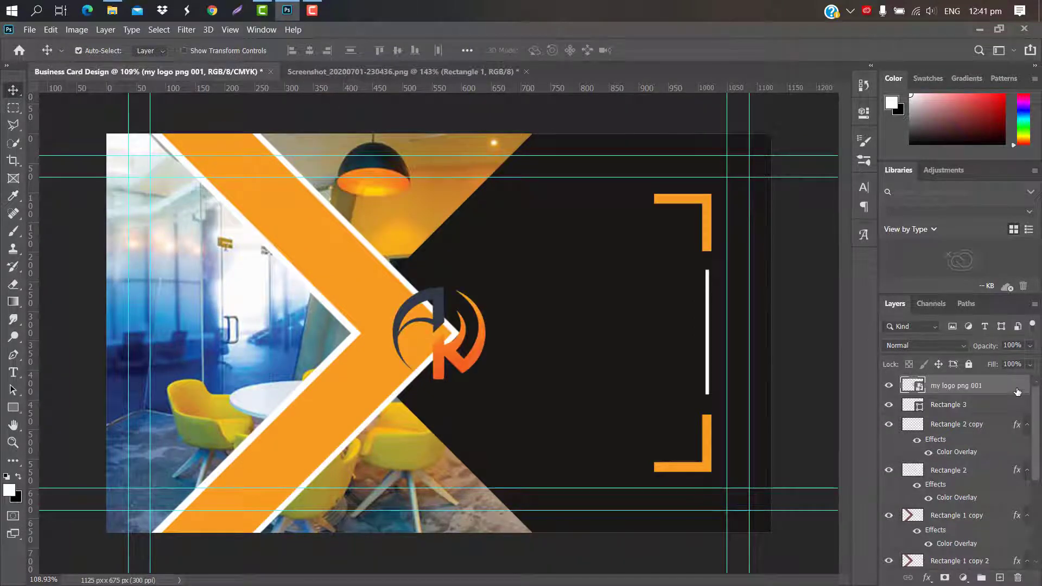
double_click(1016, 389)
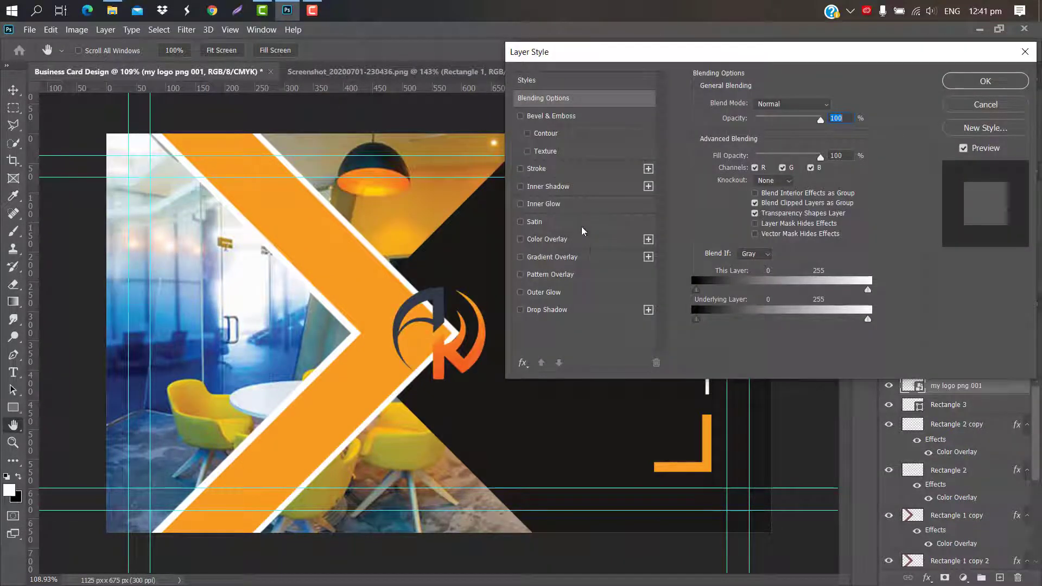
click(590, 243)
click(985, 81)
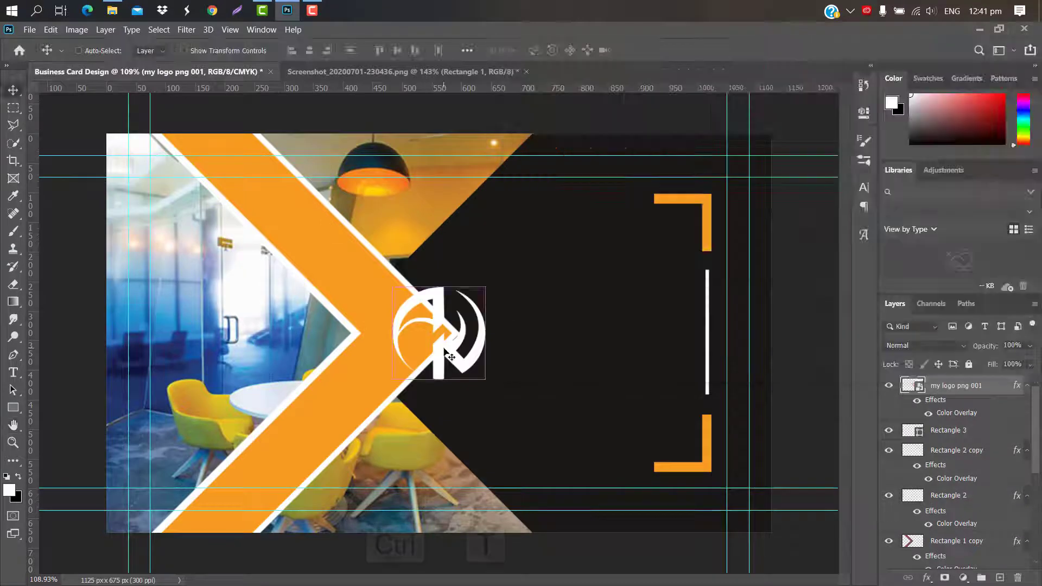
Scale the white logo down and position it inside the orange chevron's tip
key(ctrl+t)
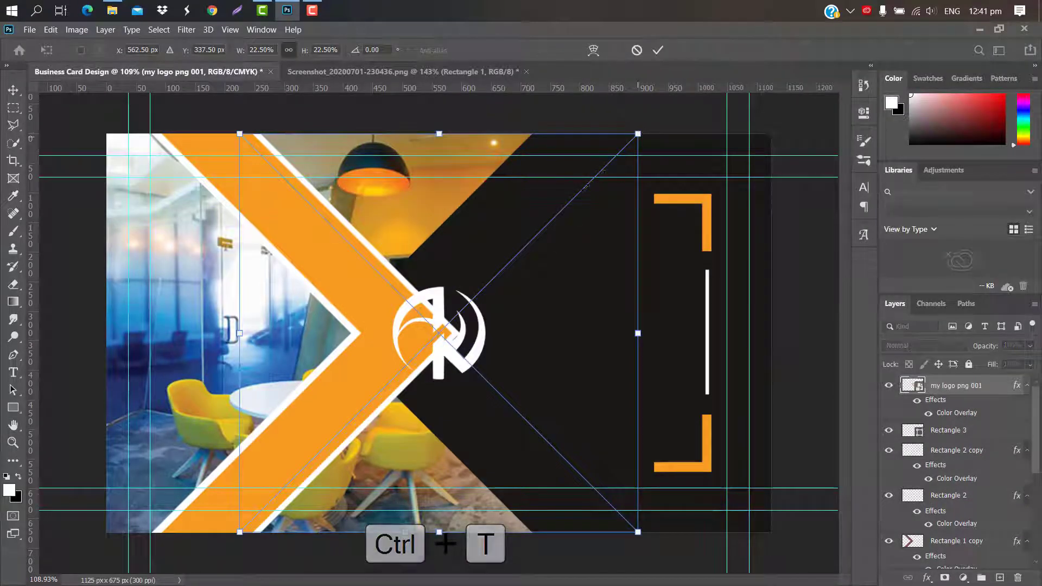
drag(638, 133, 510, 260)
drag(448, 403, 471, 341)
click(658, 51)
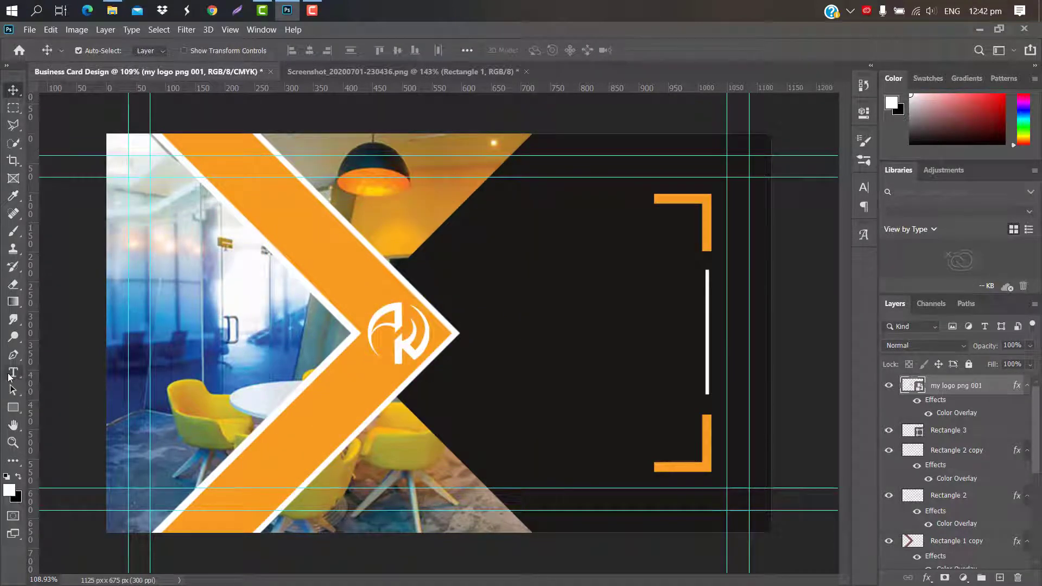
Add the white text GRAPHIC CREATION in Bahnschrift Bold, 31.71 pt, on the dark panel
key(t)
click(489, 299)
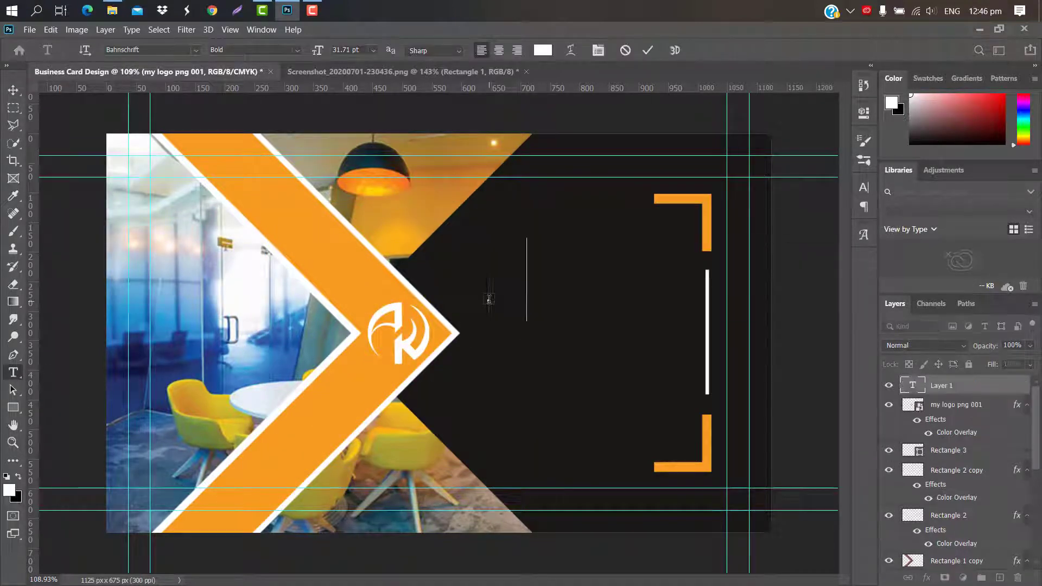
text(GRAPHIC CREATION)
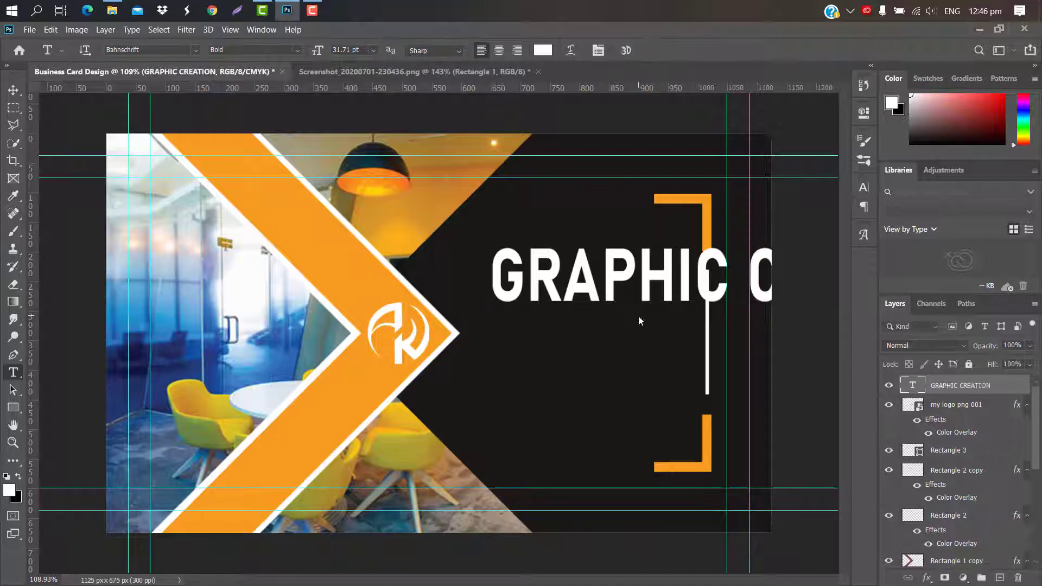
Scale the GRAPHIC CREATION text to 43.19% and place it between the chevron's tip and the white bar
key(ctrl+t)
drag(490, 278, 682, 278)
drag(832, 269, 655, 292)
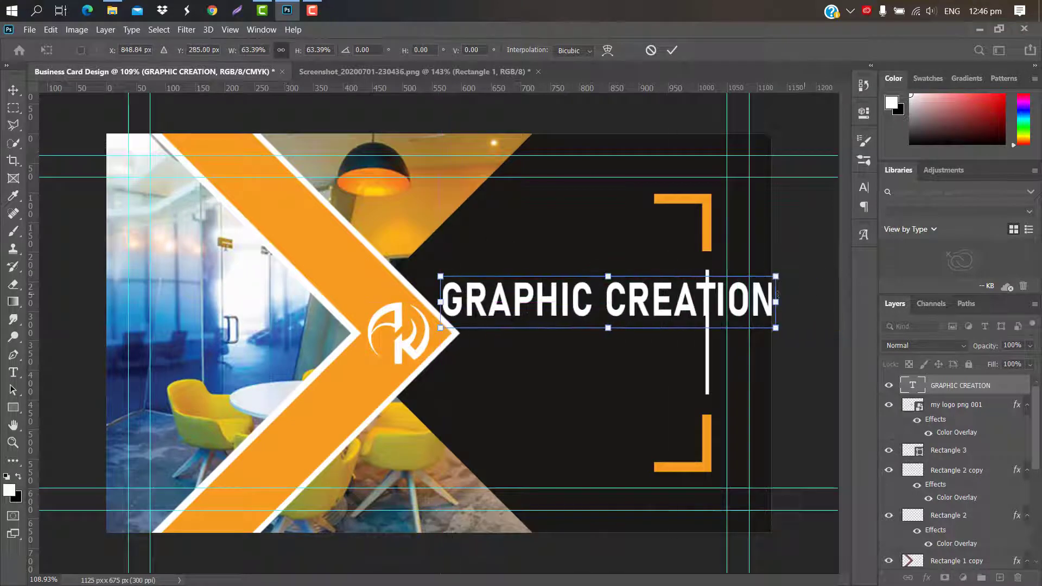
drag(774, 295, 694, 337)
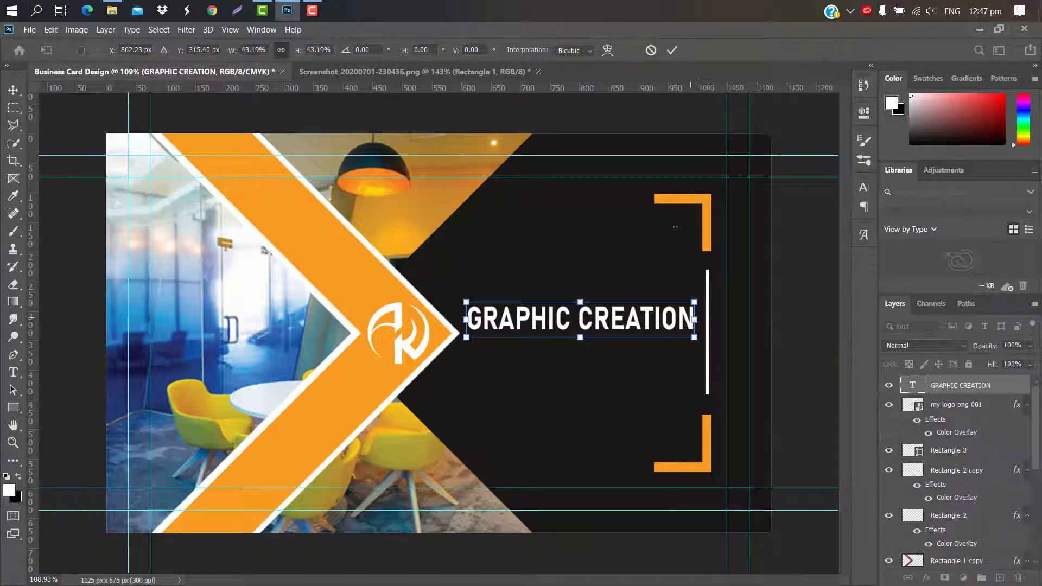
click(673, 50)
Add the white text FREE GRAPHIC DESIGN TUTORIAL in Bahnschrift Bold, 31.71 pt, starting beside the chevron's tip
key(t)
click(462, 355)
text(FREE)
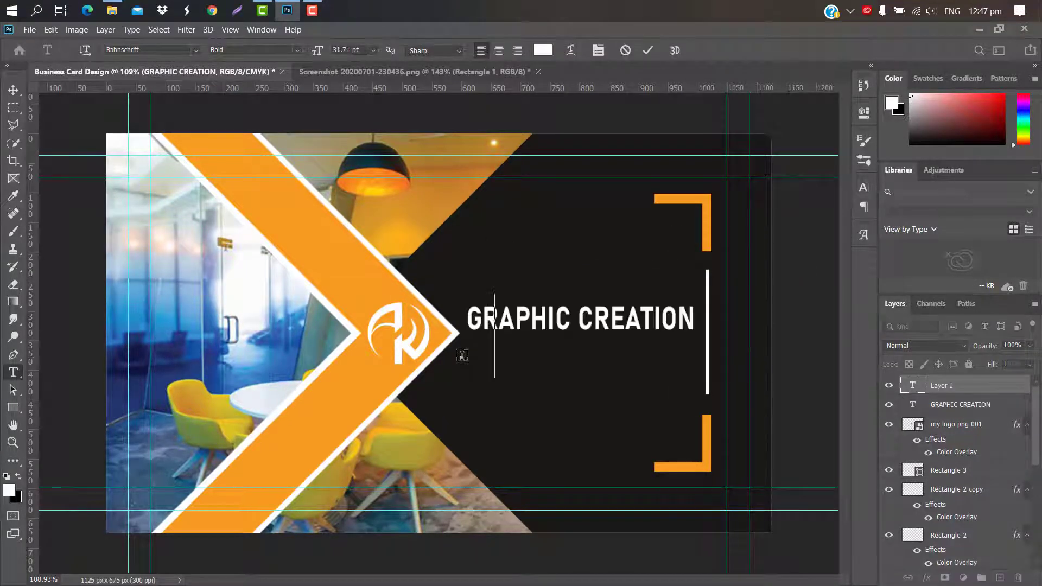
text( GRAP)
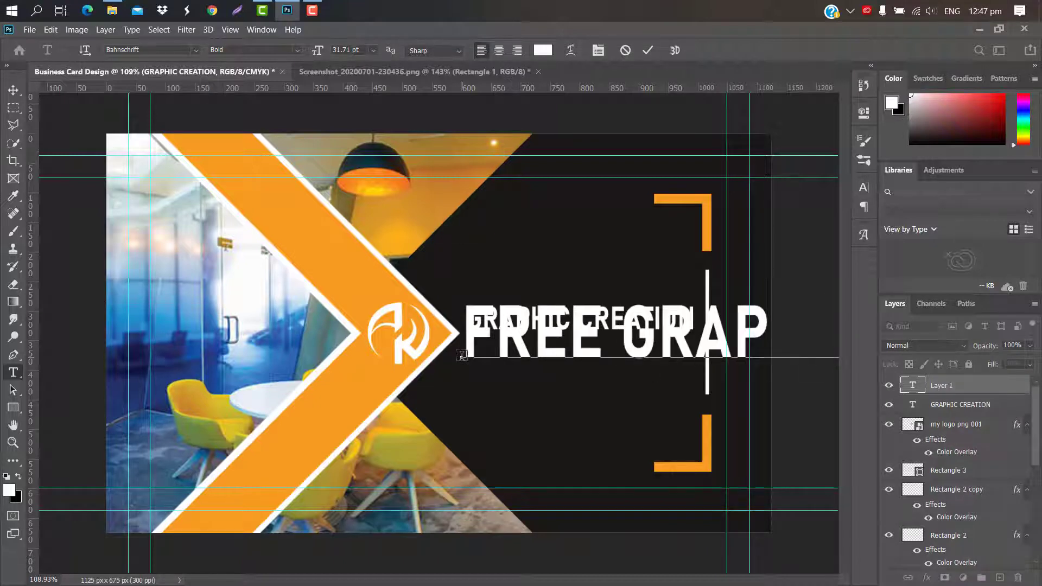
click(648, 50)
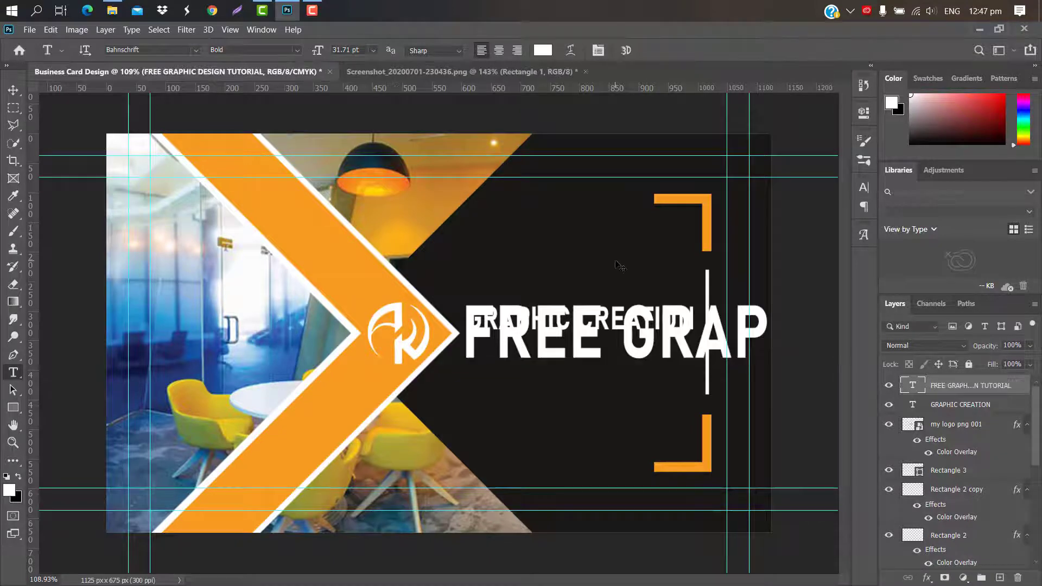
Scale the FREE GRAPHIC DESIGN TUTORIAL tagline to 25.05% and place it directly below GRAPHIC CREATION at X 798.90, Y 372.49 px
key(ctrl+t)
drag(454, 337, 469, 354)
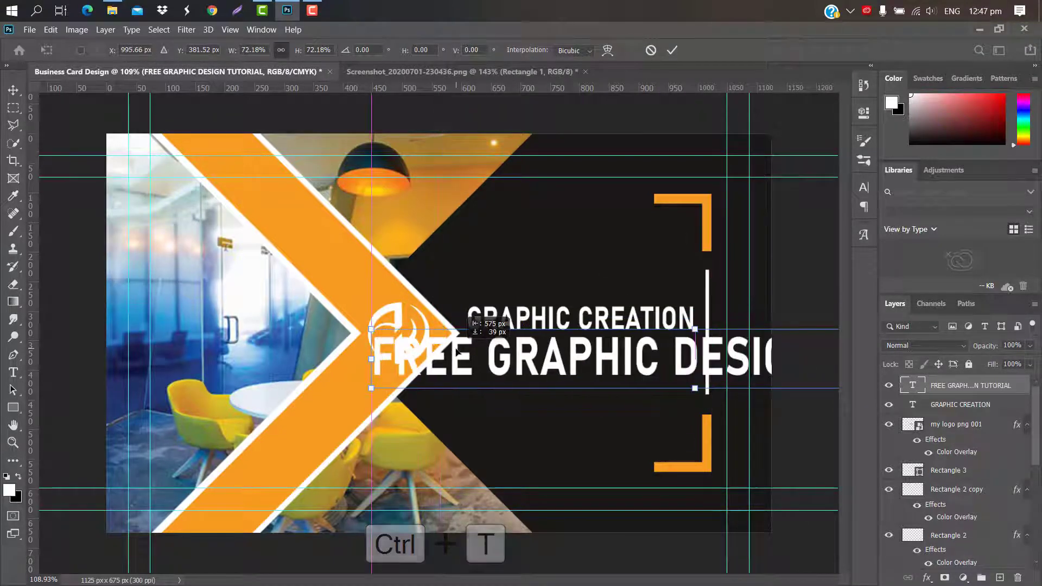
drag(373, 356, 508, 323)
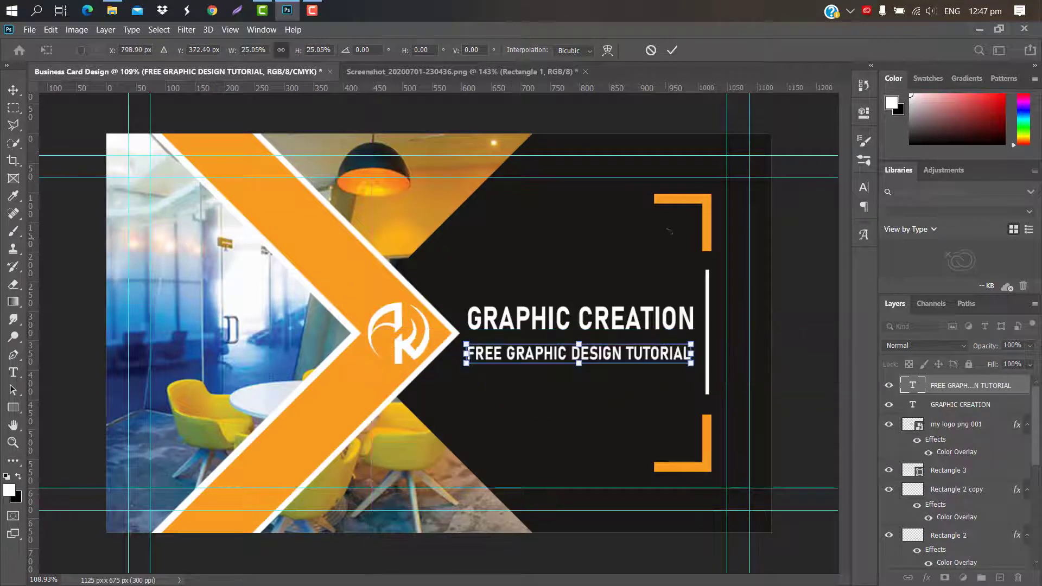
click(672, 50)
Change the tagline's font to Comfortaa Bold with tracking 20 and vertical scale 86%
click(863, 187)
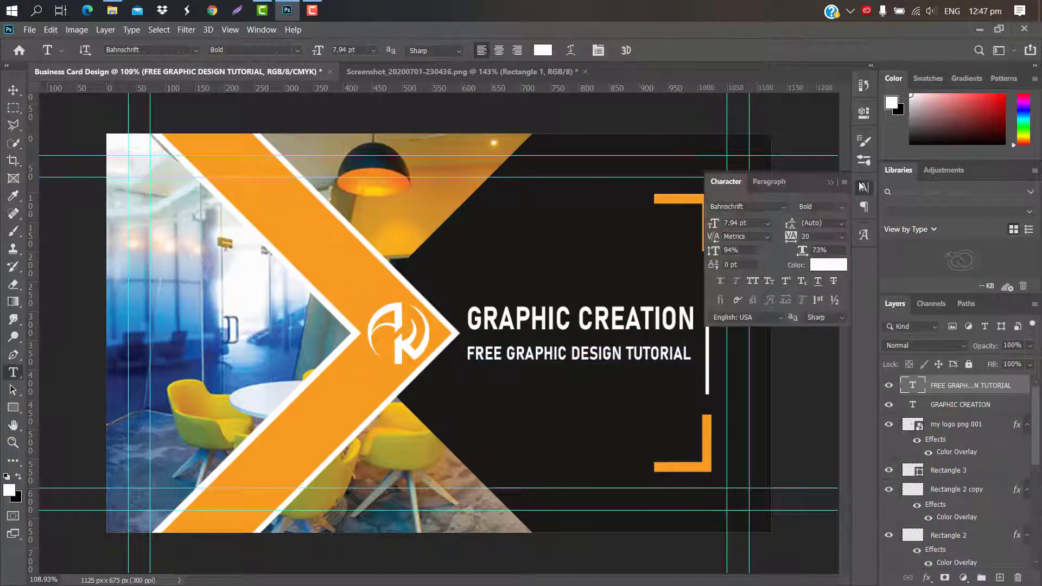
click(783, 209)
click(772, 261)
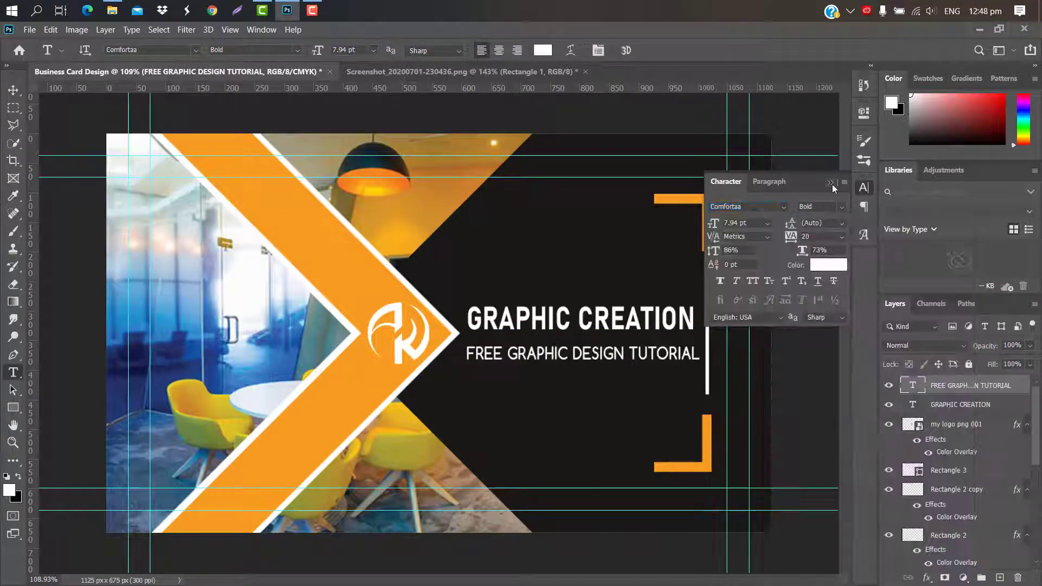
mouse_move(791, 237)
mouse_down()
mouse_move(801, 234)
mouse_move(790, 238)
mouse_up()
drag(713, 251, 717, 251)
click(830, 183)
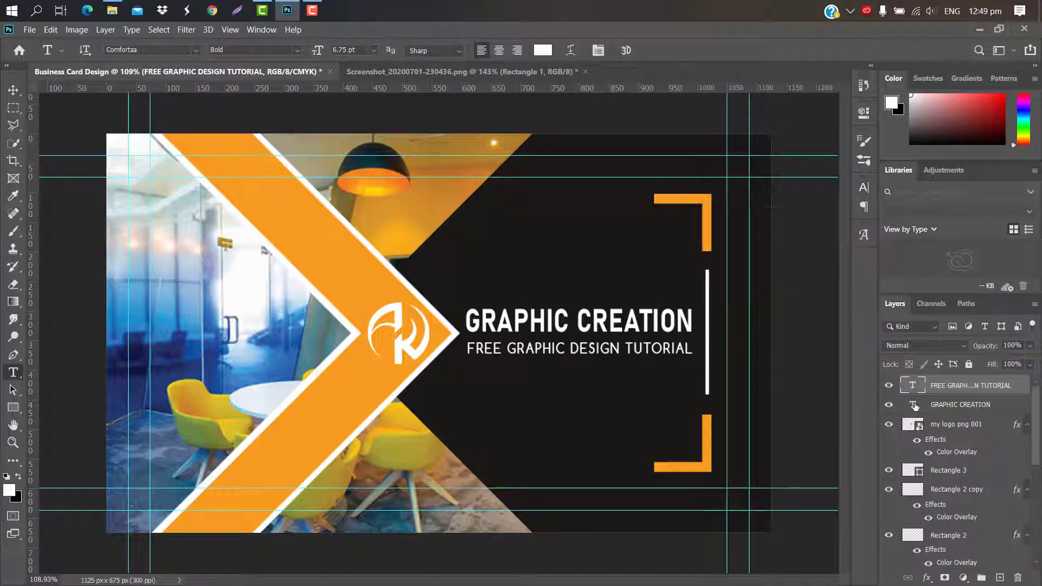
Recolor the word GRAPHIC in the company name with the chevron's orange, fa9e1a
double_click(914, 406)
drag(570, 320, 484, 317)
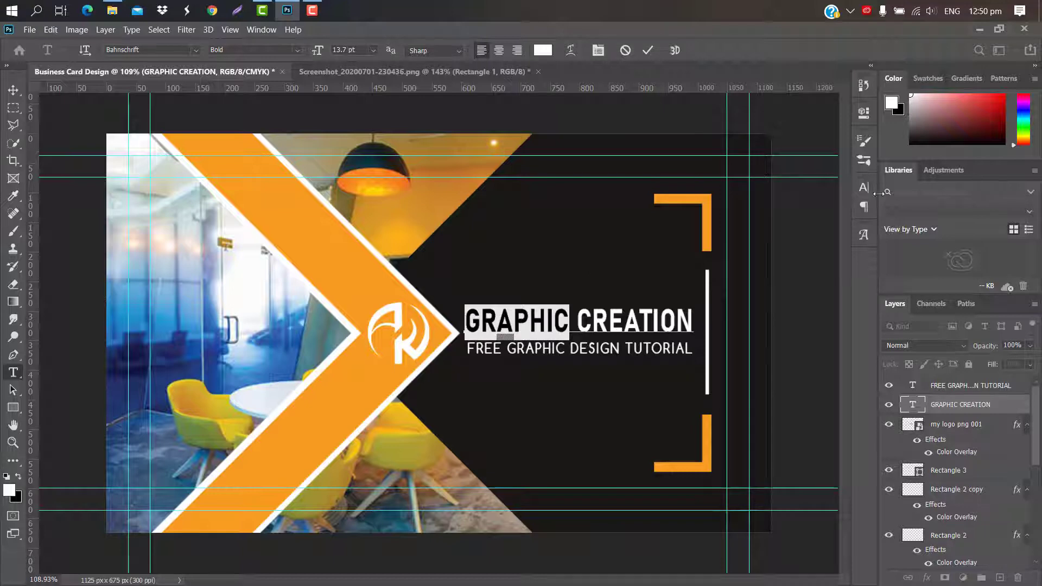
click(863, 187)
click(817, 269)
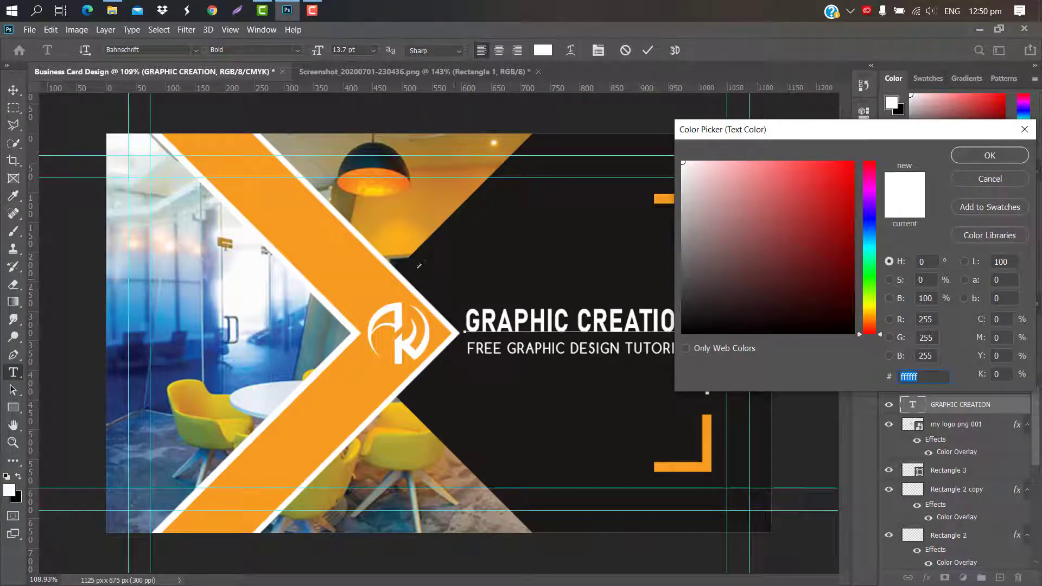
click(360, 256)
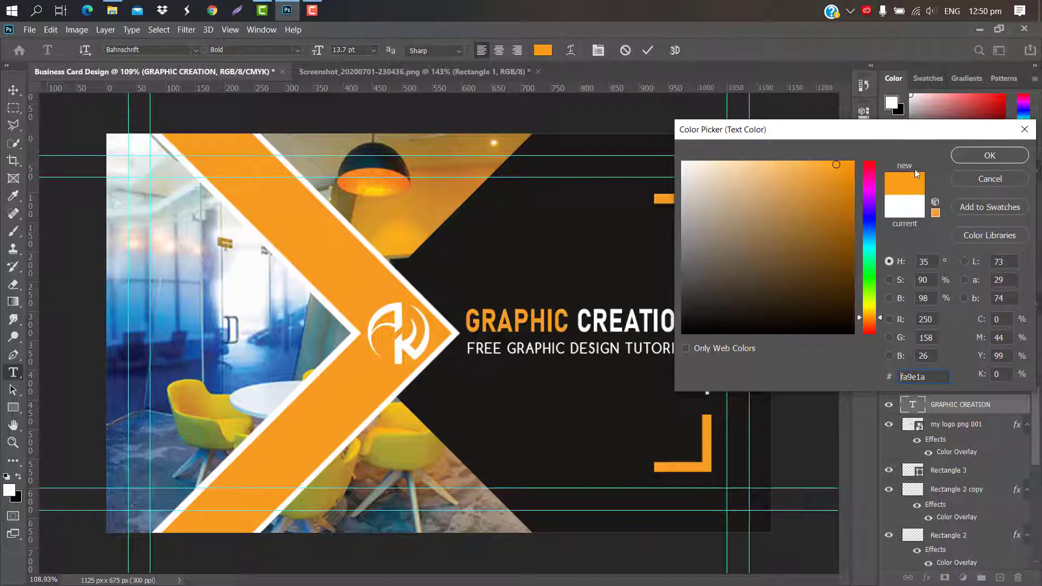
click(982, 157)
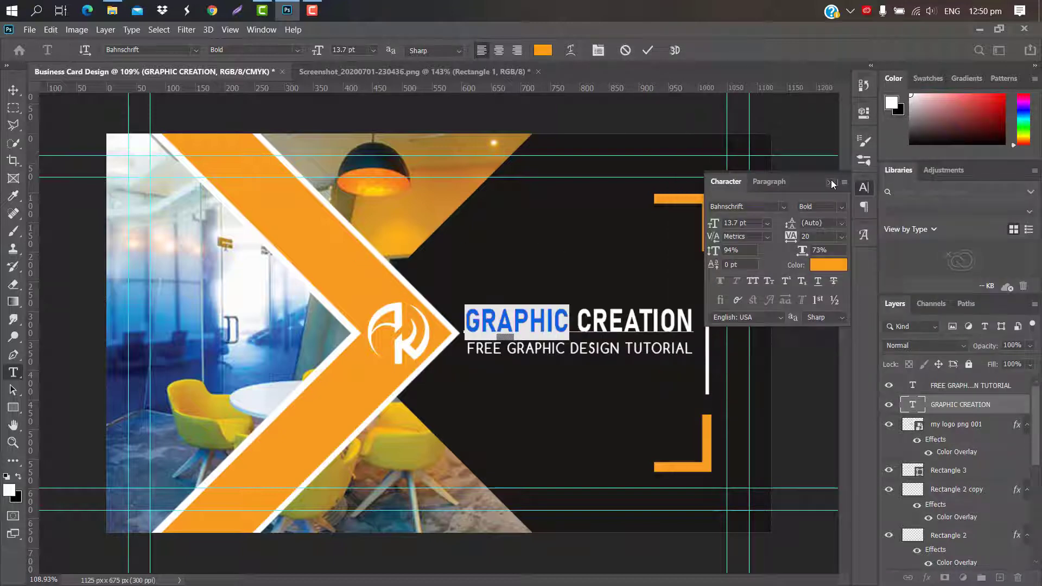
click(832, 184)
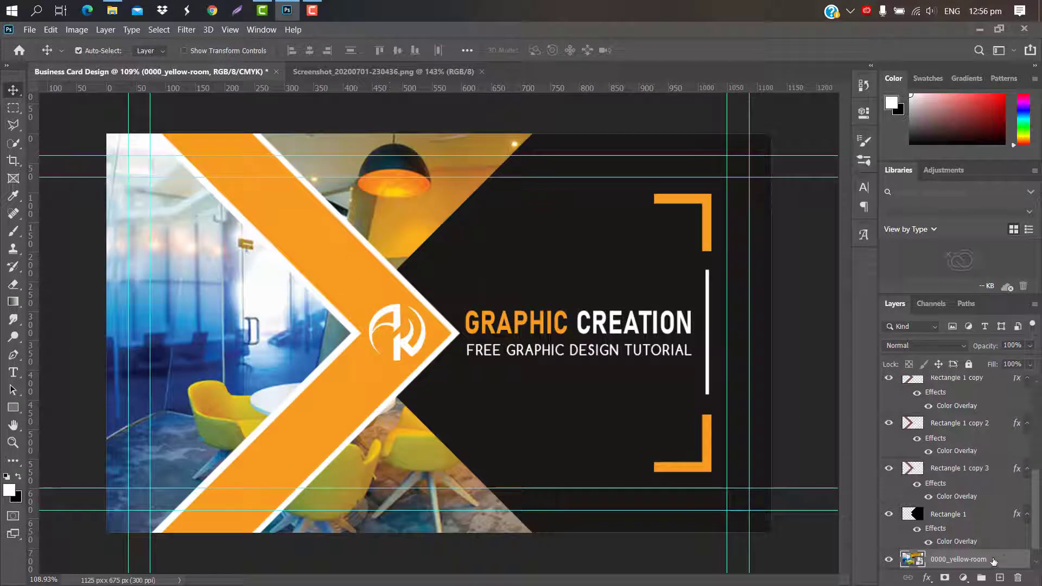
Delete the 0000_yellow-room photo, both text layers, the my logo png 001 layer and the Rectangle 1 copy 3 edge
drag(1012, 567, 1018, 578)
click(563, 315)
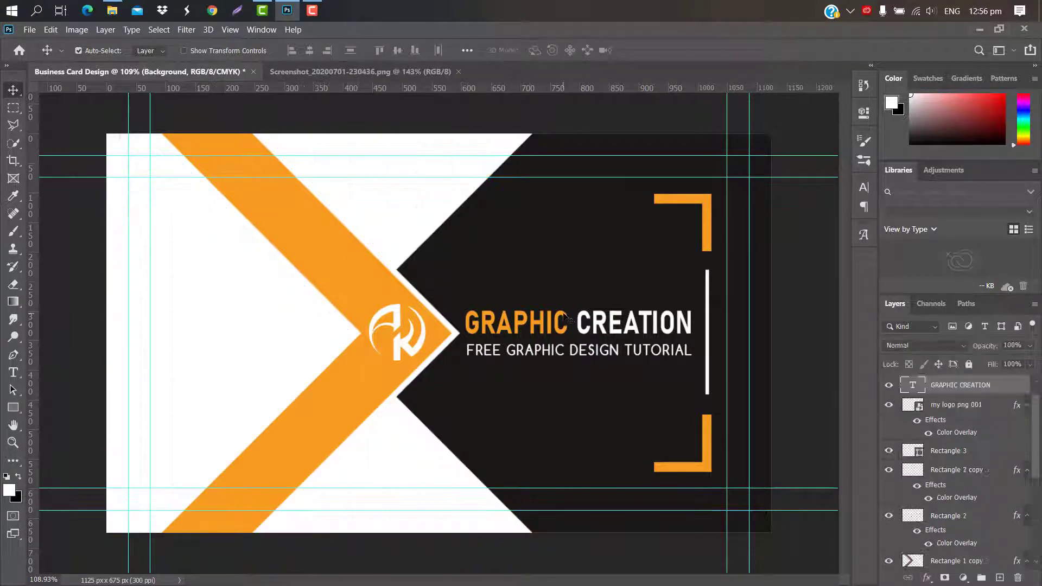
drag(1020, 387, 1018, 578)
drag(1005, 386, 1018, 577)
drag(996, 386, 1018, 578)
click(968, 563)
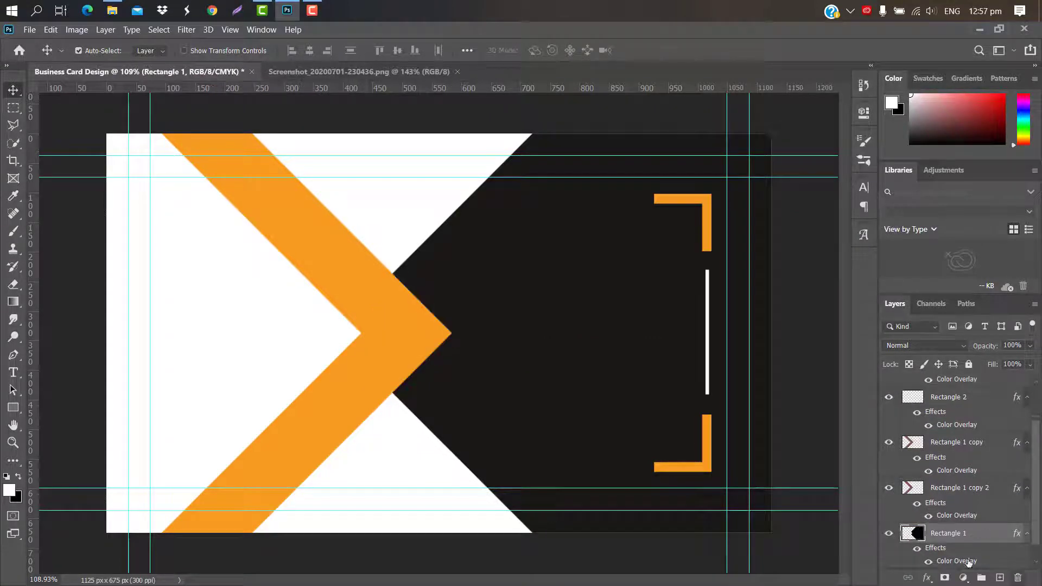
Move Rectangle 1 copy, Rectangle 1 copy 2 and Rectangle 1 together left so the chevron partly leaves the card's left edge
click(707, 467)
mouse_move(1037, 442)
mouse_down()
mouse_move(1036, 468)
mouse_move(1034, 442)
mouse_up()
ctrl+click(993, 459)
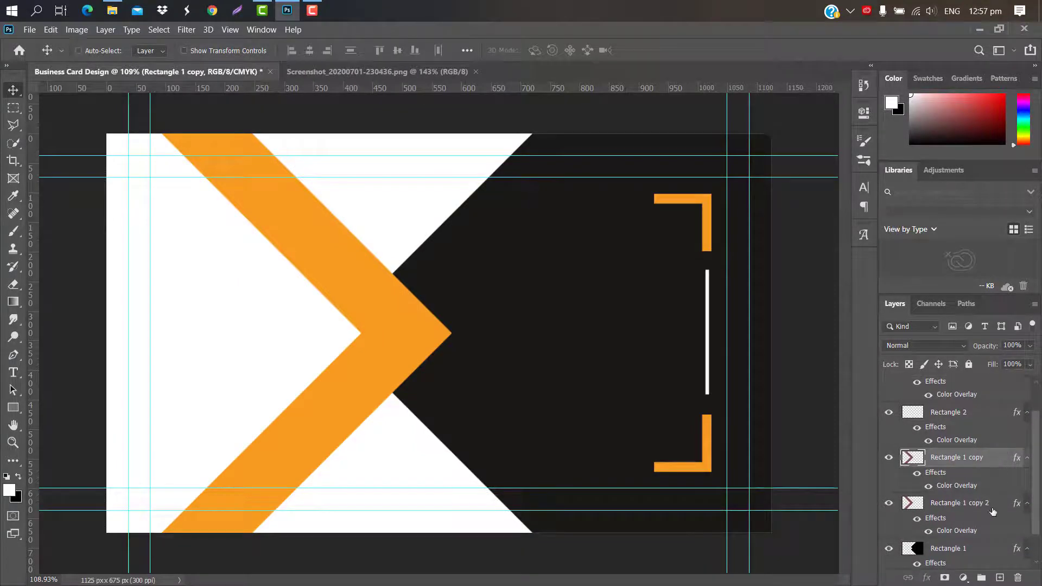
ctrl+click(992, 504)
ctrl+click(977, 553)
scroll(956, 521, down, 1)
key(ctrl+t)
drag(554, 361, 416, 358)
click(672, 50)
Scale the dark panel Rectangle 1 to 122.17% and reposition it to cover the card's right side behind the chevron
key(ctrl+minus)
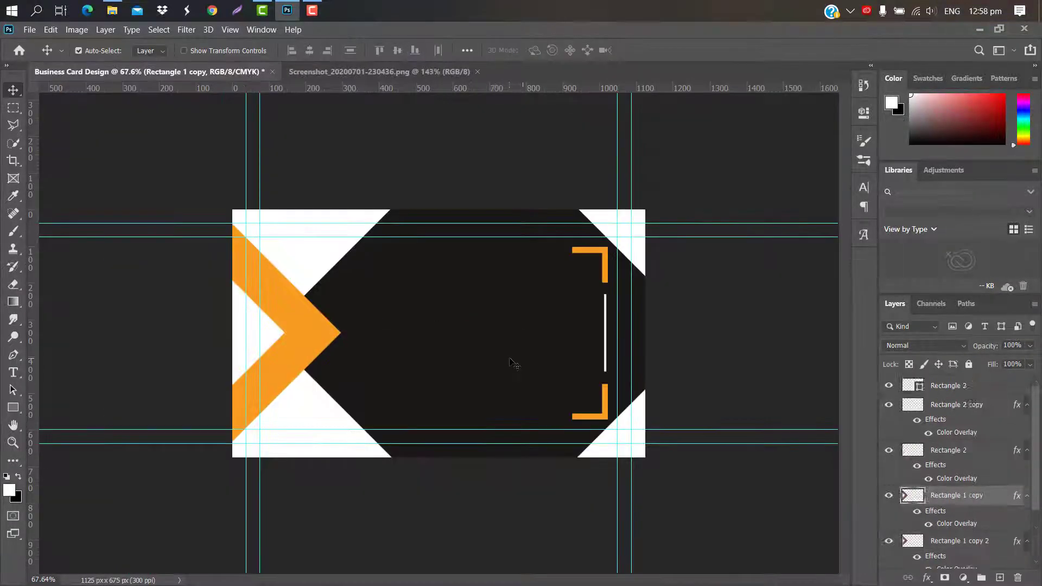
key(ctrl+t)
drag(700, 332, 796, 326)
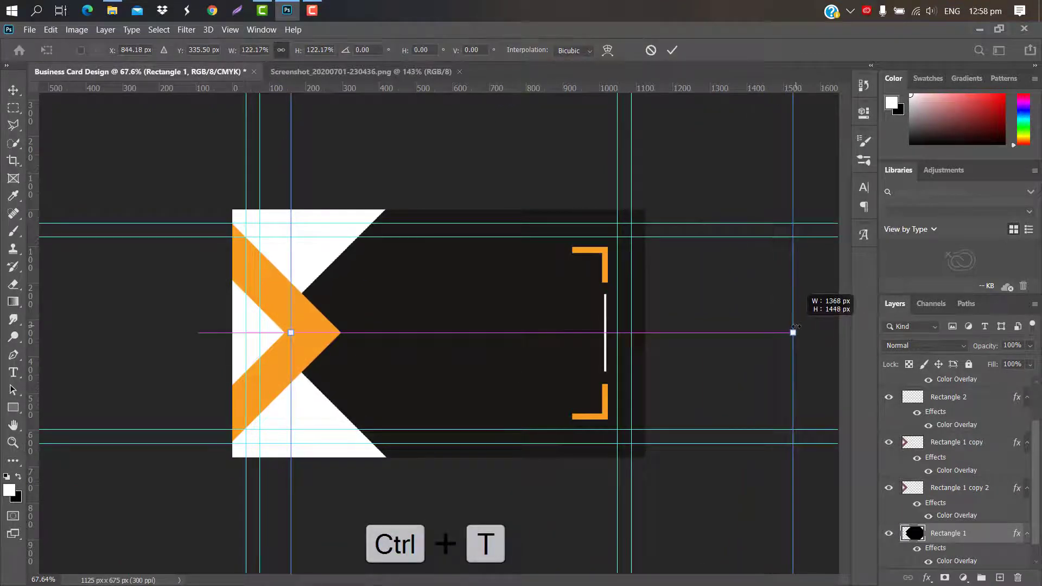
drag(526, 311, 536, 296)
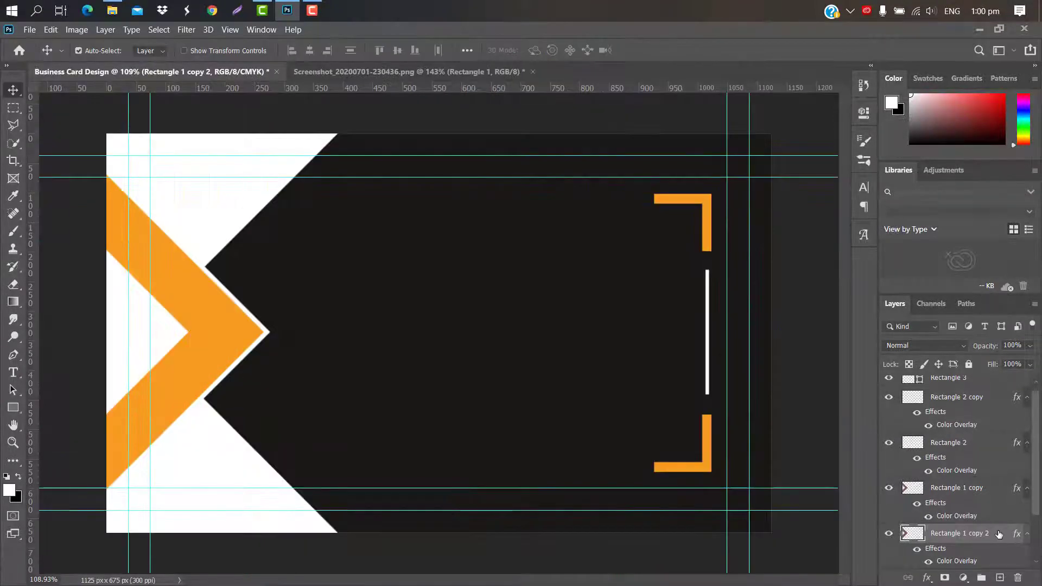
Set the Color Overlay of Rectangle 1 copy 2, the chevron's edge shape, to 515b5d
double_click(993, 533)
click(613, 240)
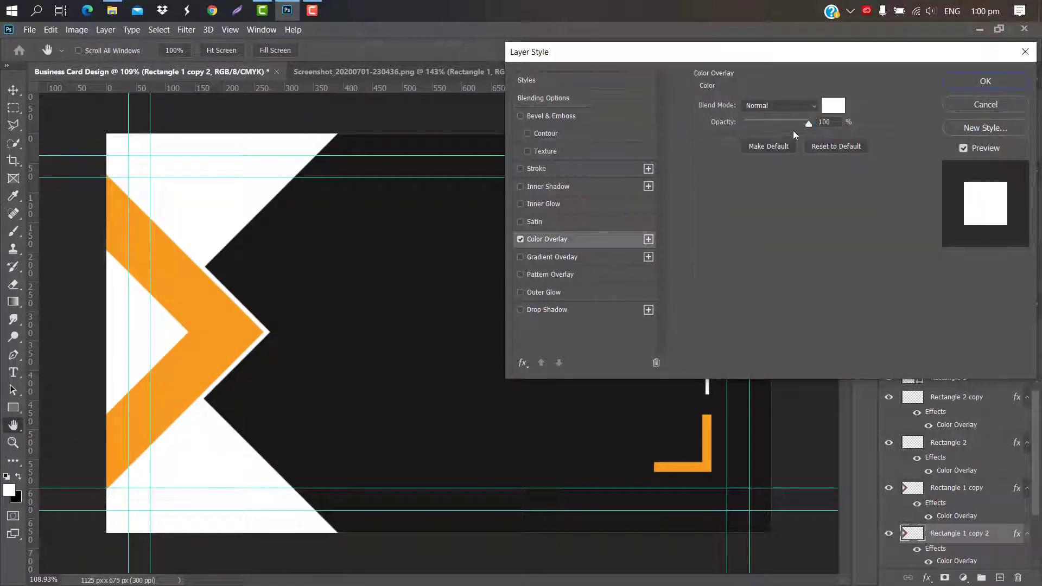
click(841, 109)
text(515b5d)
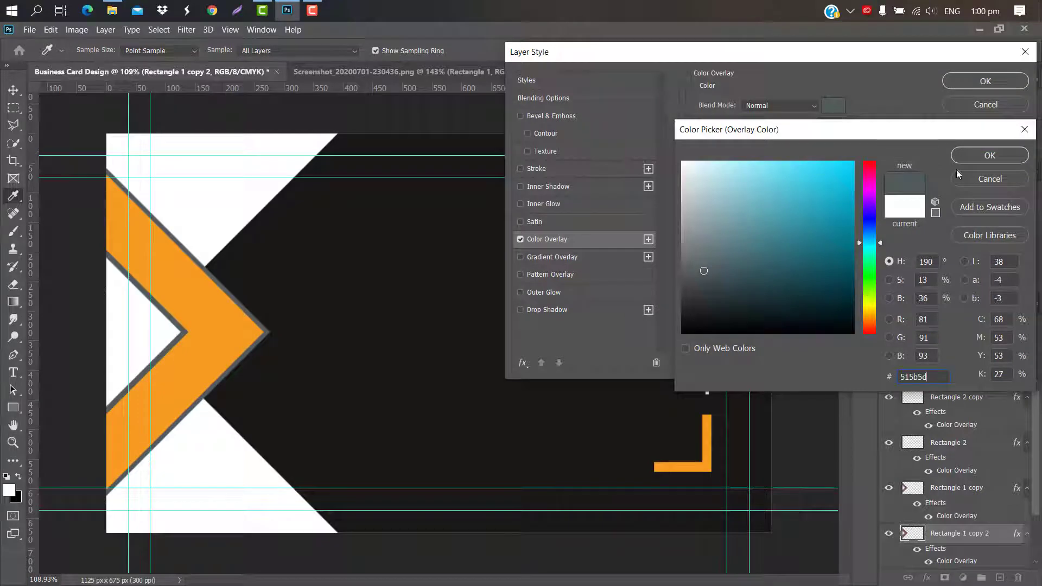
click(986, 156)
click(985, 81)
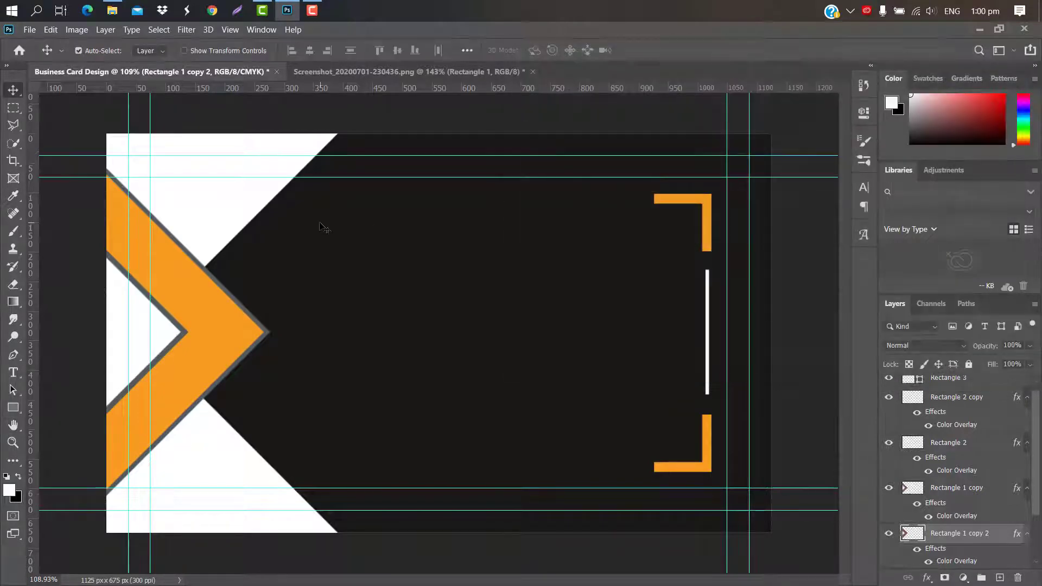
Scale the gray Rectangle 1 copy 2 to 114.03% and move it left to fill the opening inside the orange chevron
key(ctrl+t)
drag(269, 332, 155, 309)
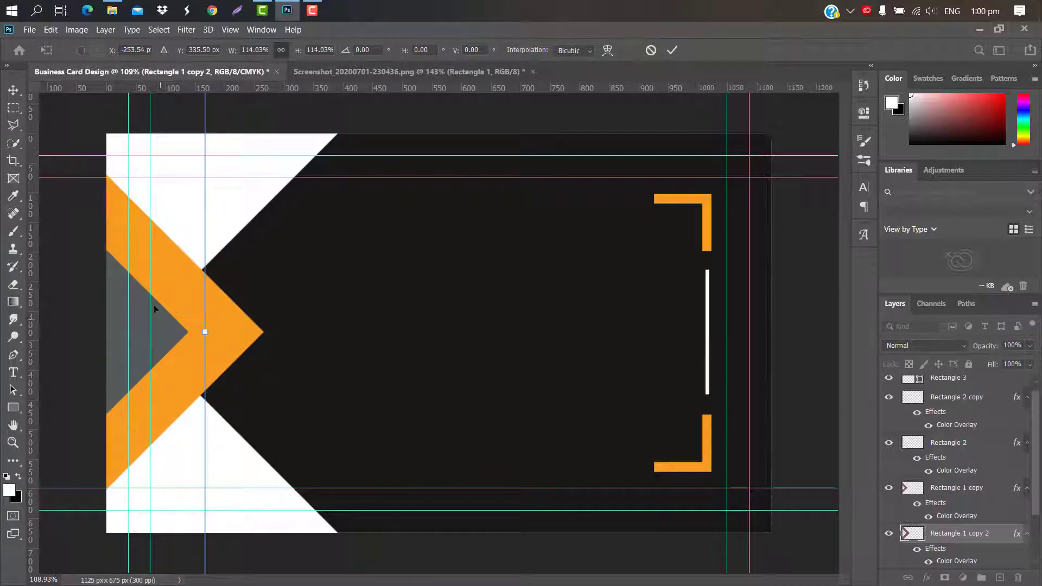
click(678, 51)
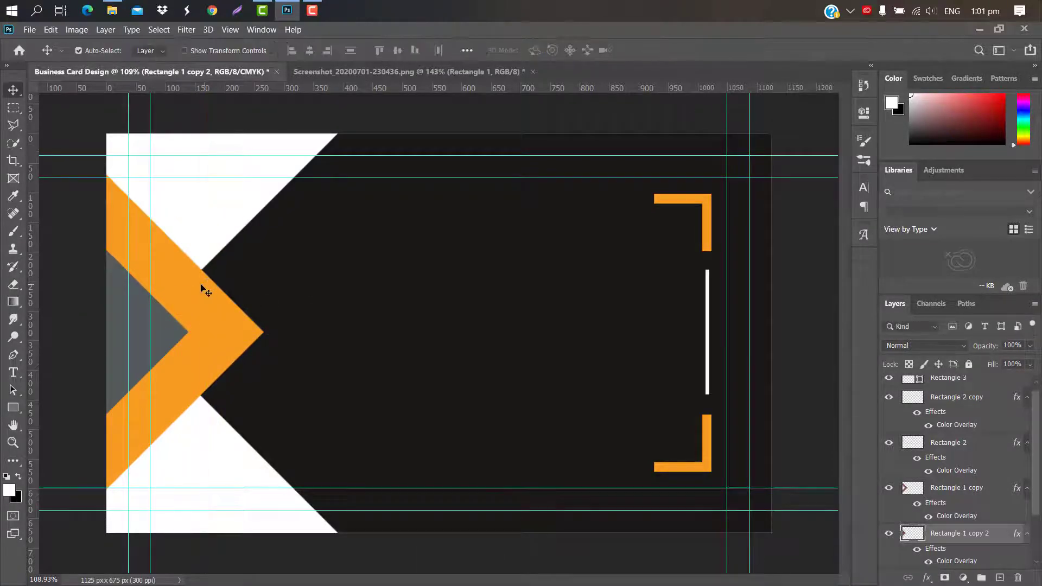
Change the Color Overlay of the orange chevron, Rectangle 1 copy, to the dark panel's color, 181715
click(205, 291)
double_click(1016, 495)
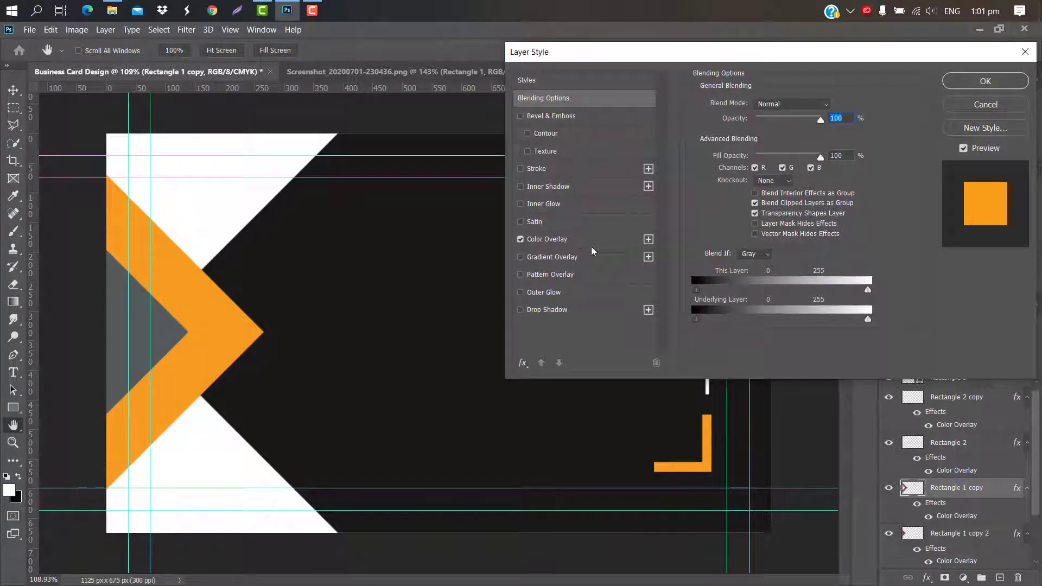
click(591, 240)
click(833, 105)
click(456, 251)
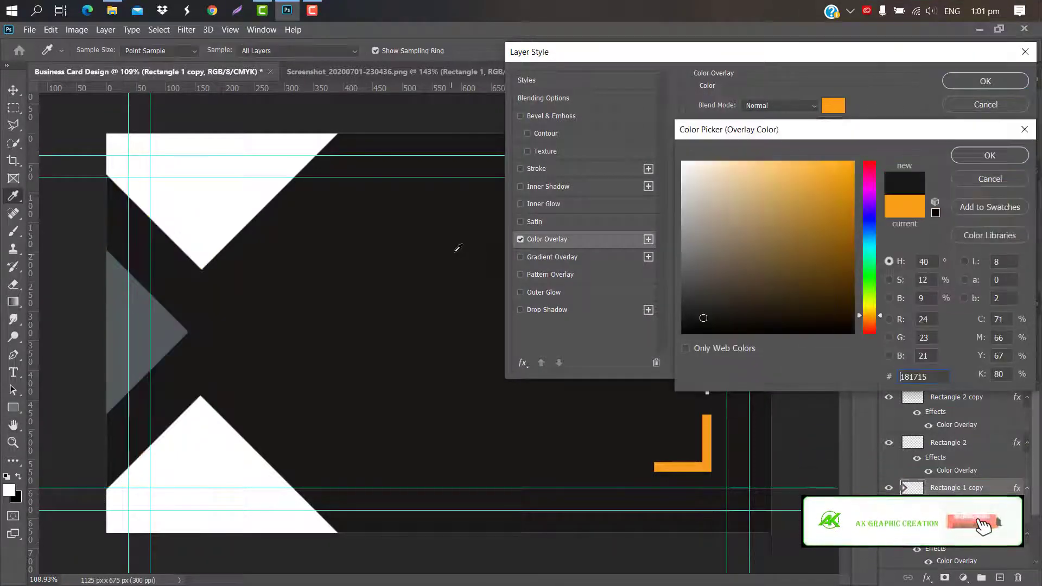
click(989, 155)
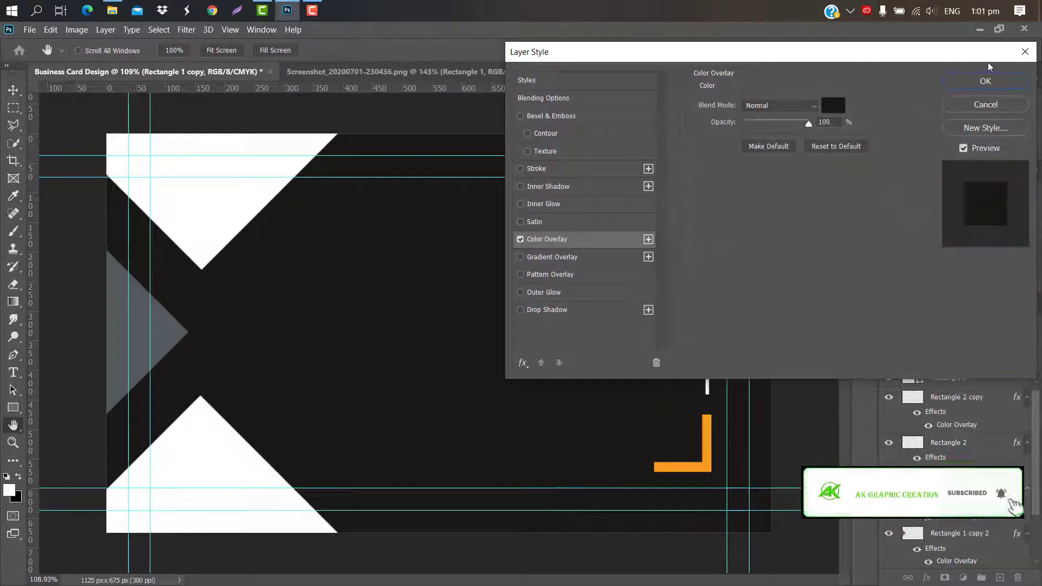
click(986, 81)
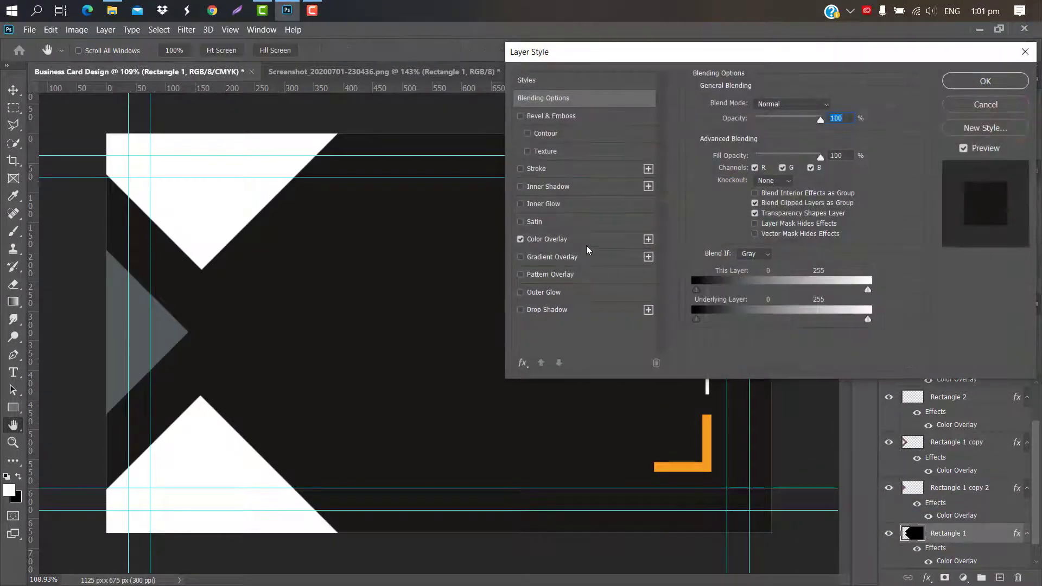
Set the Color Overlay of the large panel Rectangle 1 to white, ffffff
click(585, 240)
click(841, 108)
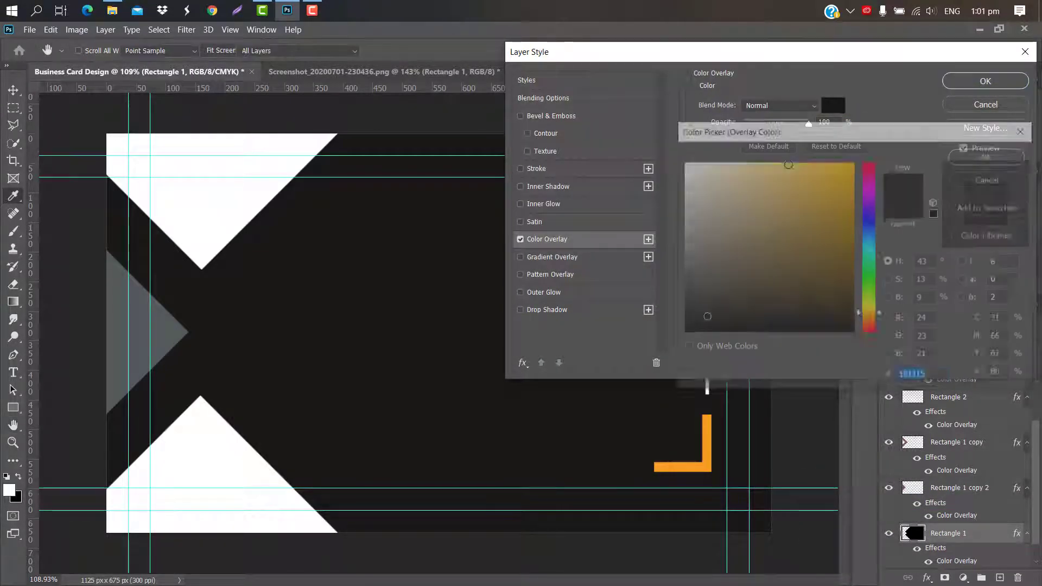
text(ffffff)
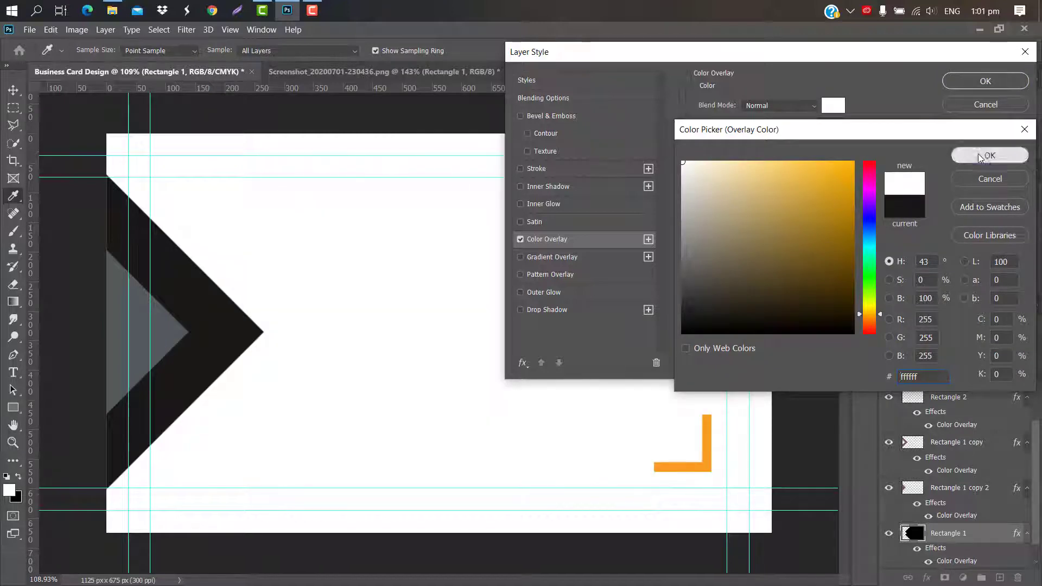
click(978, 155)
click(985, 82)
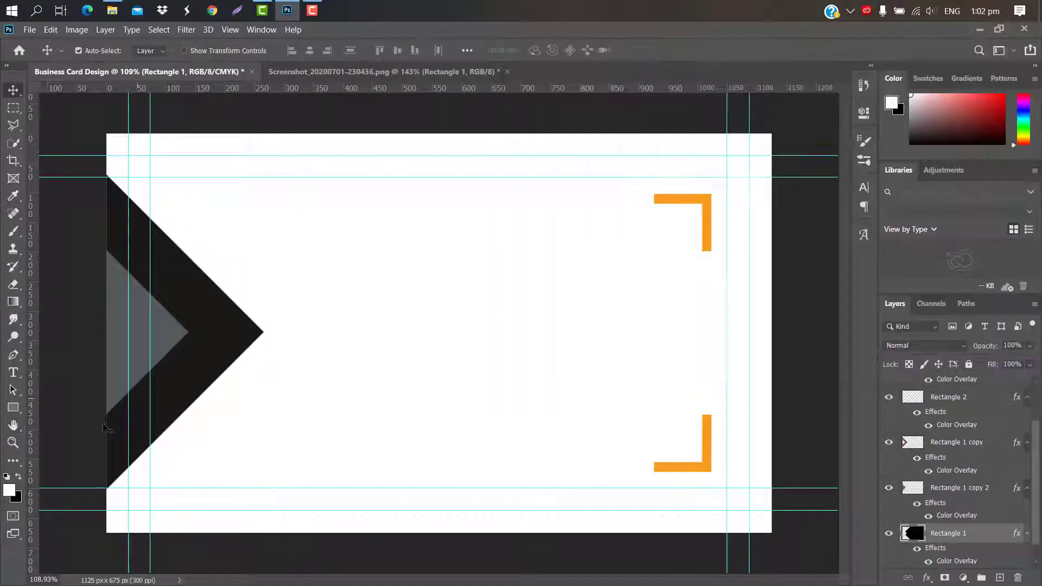
Draw a white rectangle of 1224 × 744 px at X -56, Y -28 px, covering the whole card above Rectangle 1
click(13, 407)
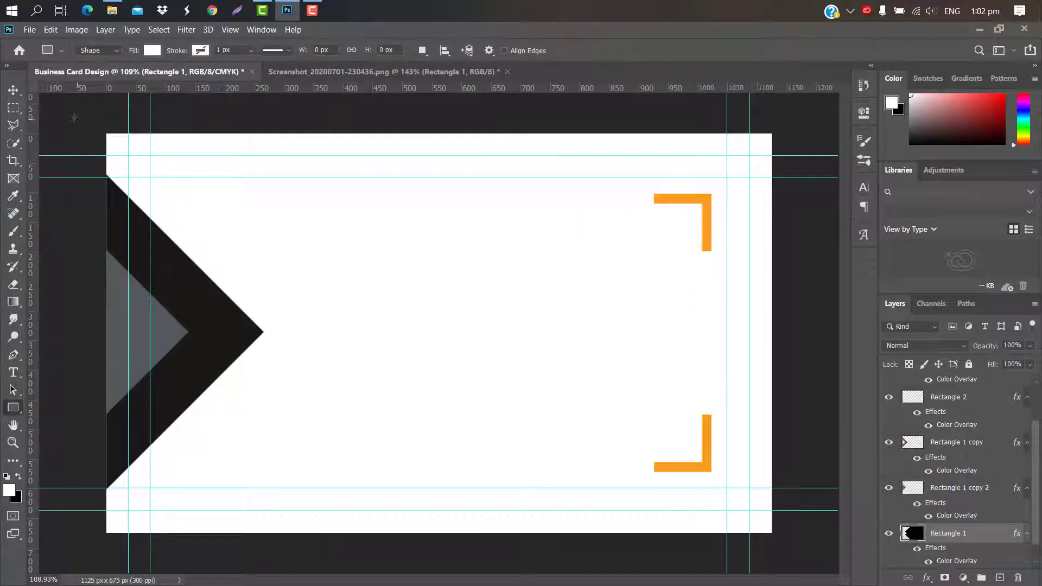
mouse_move(73, 117)
mouse_down()
mouse_move(217, 255)
mouse_move(465, 554)
mouse_move(796, 557)
mouse_up()
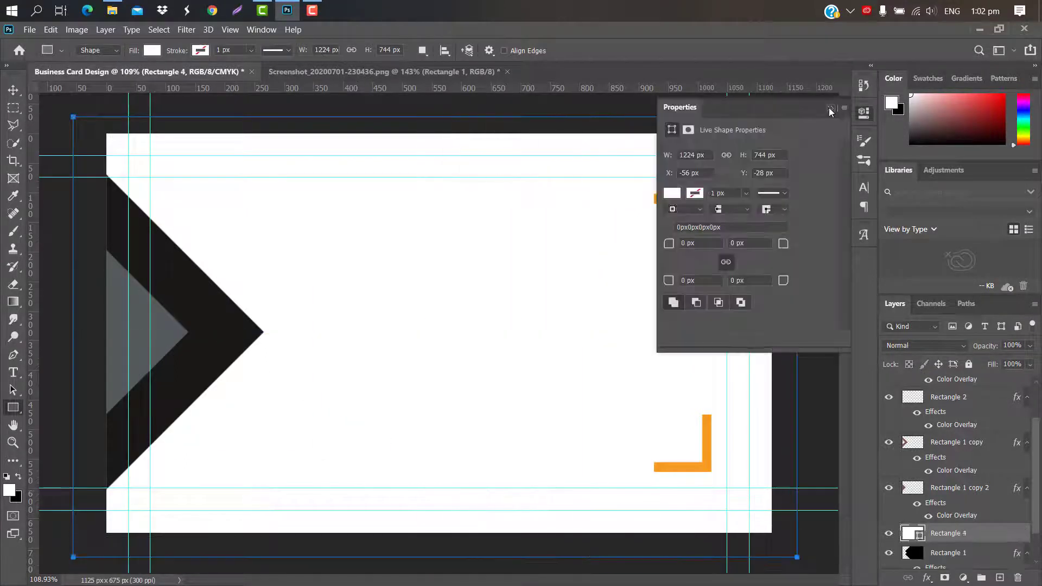
Move the Rectangle 4 layer beneath Rectangle 1 and give it a Color Overlay matching the orange brackets, fa9e1a
click(830, 110)
mouse_move(986, 537)
mouse_down()
mouse_move(989, 563)
mouse_move(995, 548)
mouse_up()
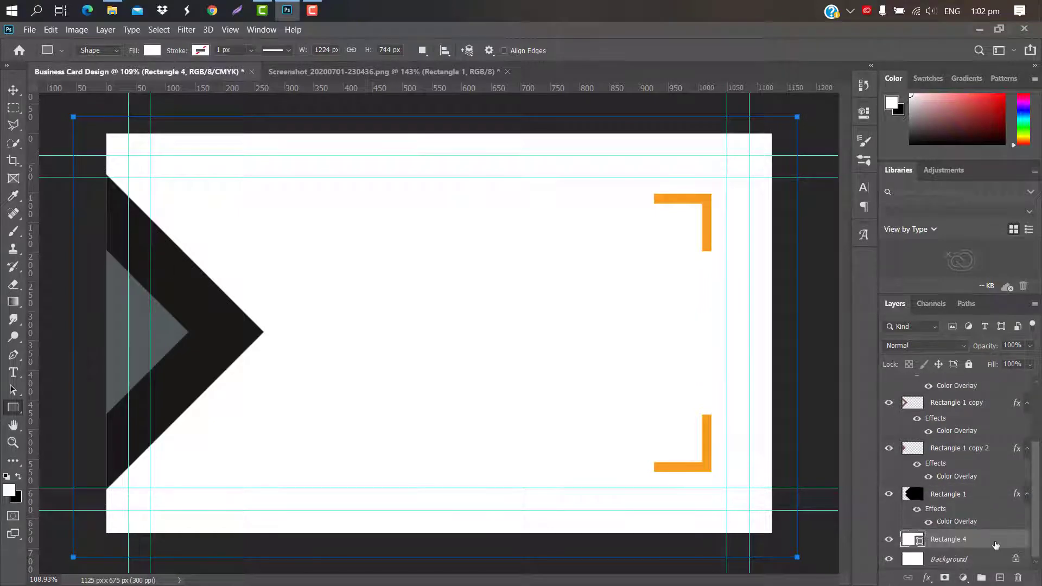
double_click(996, 547)
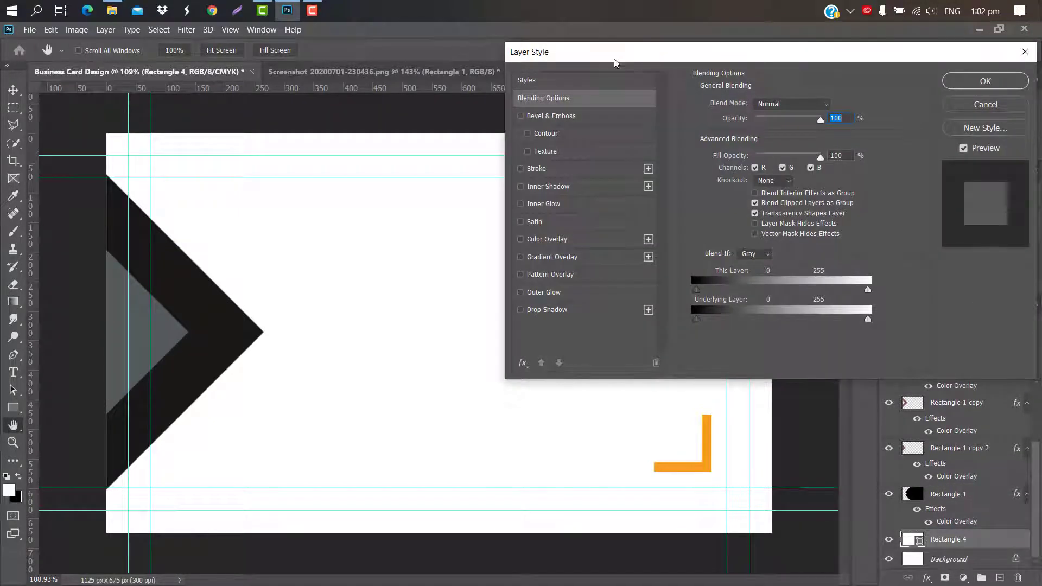
click(584, 240)
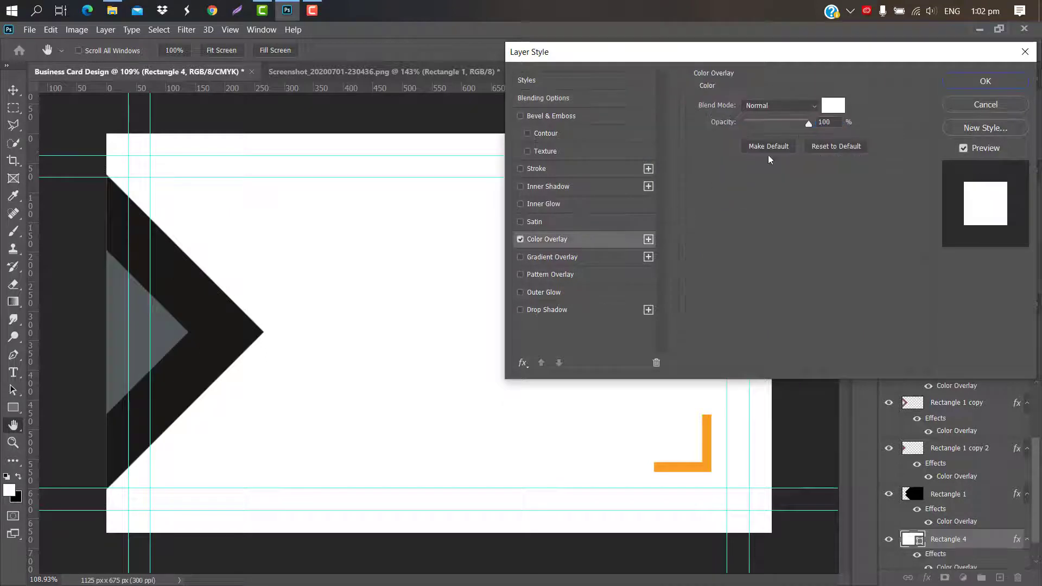
click(833, 109)
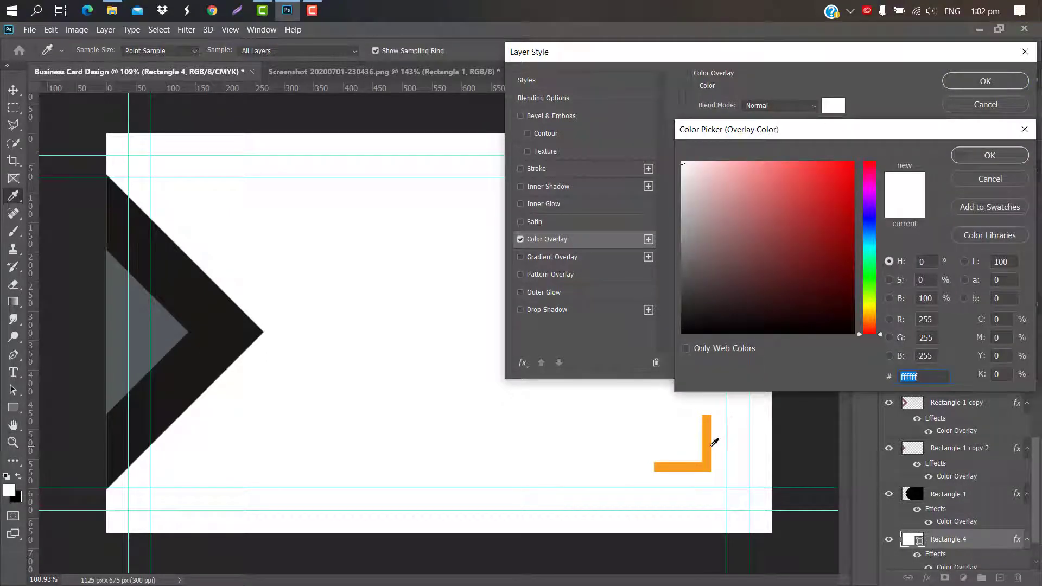
click(712, 444)
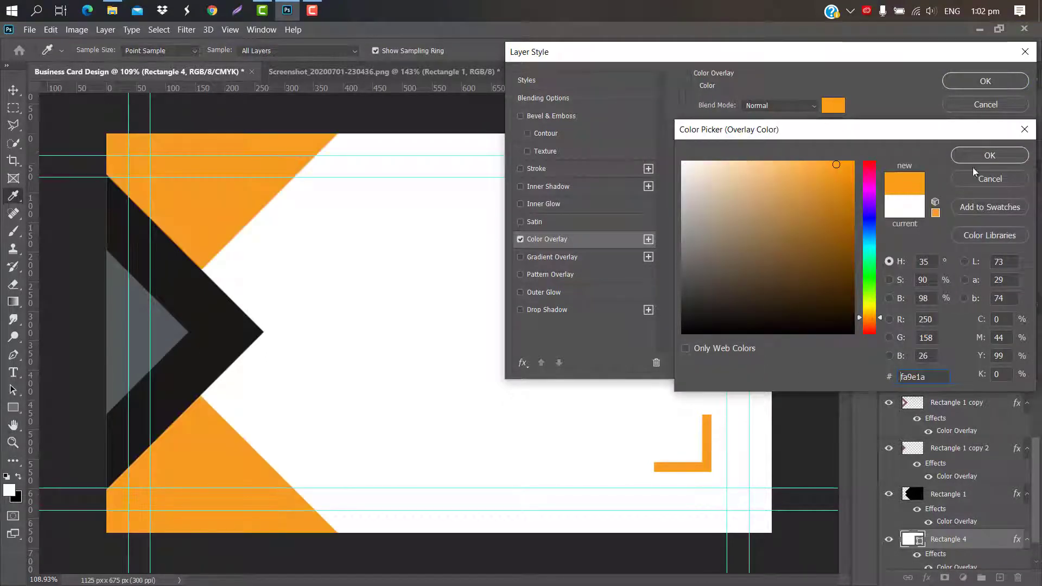
click(988, 160)
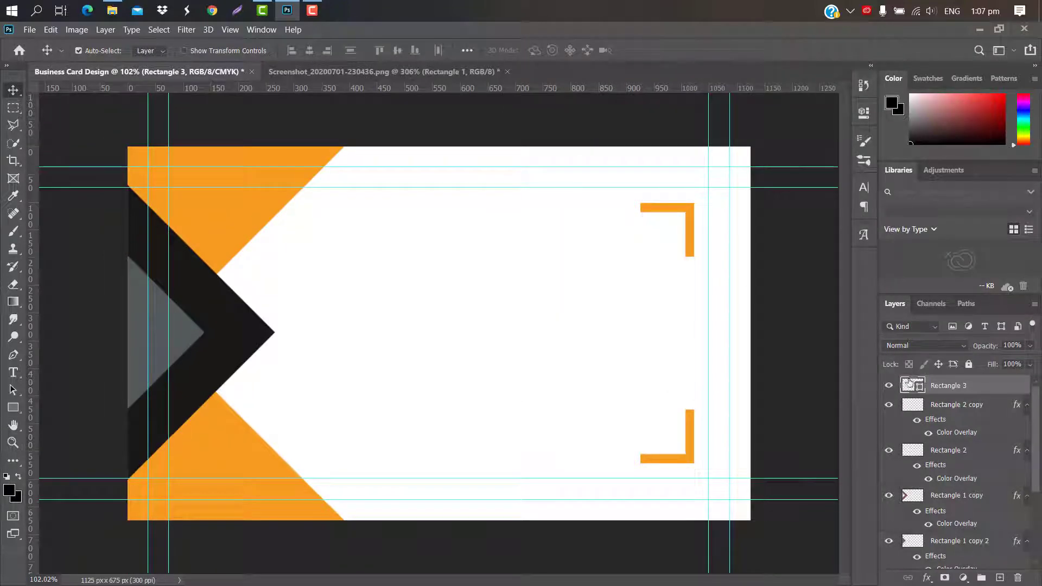
Set the fill of the thin vertical bar Rectangle 3 to the dark chevron's color, 181715
double_click(921, 391)
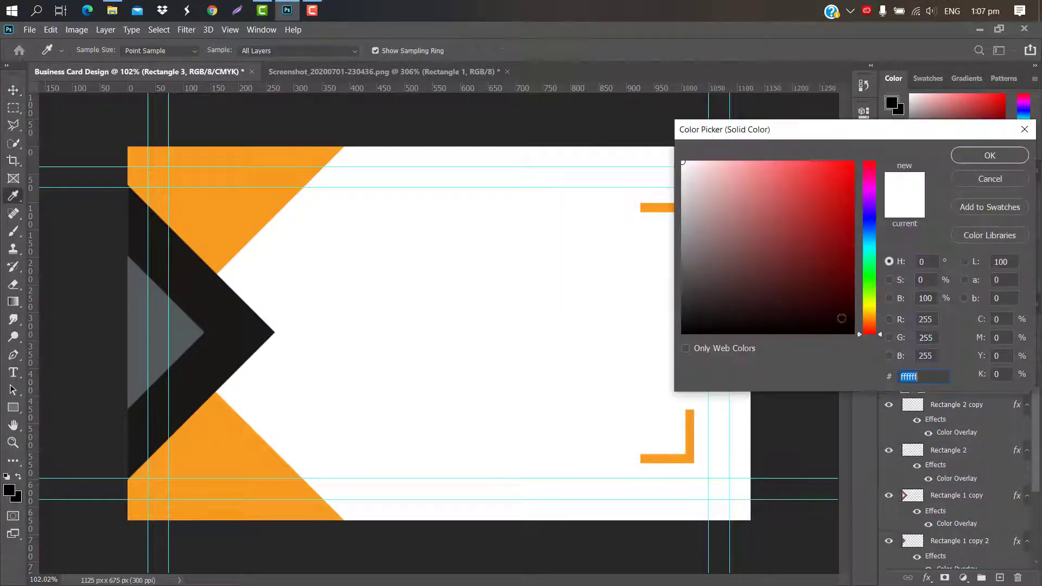
drag(787, 274, 466, 359)
click(211, 304)
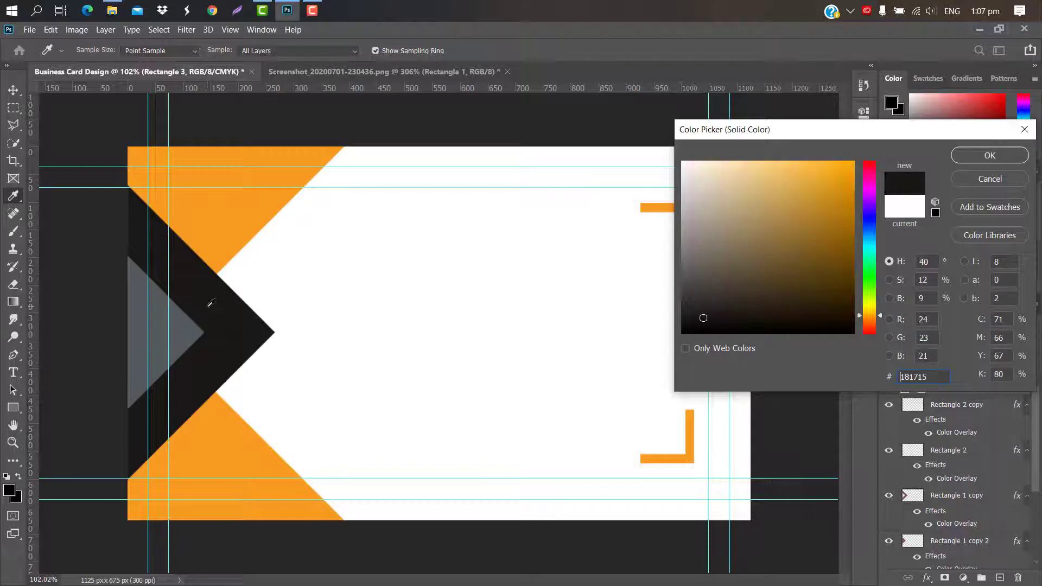
click(992, 155)
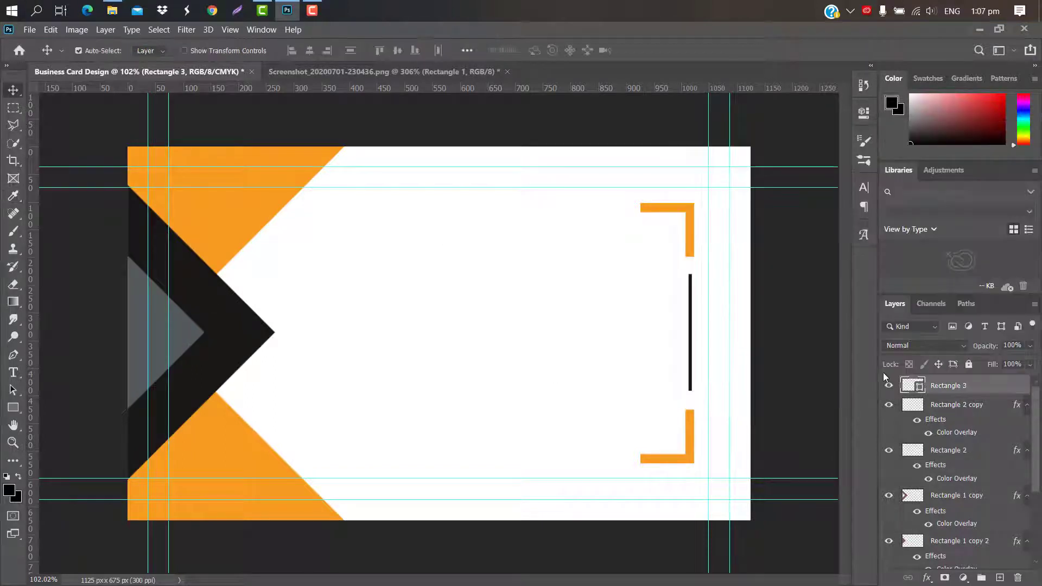
Duplicate the thin bar Rectangle 3 and shift the copy left toward the dark chevron, to about X 426 px
drag(1003, 386, 999, 578)
key(ctrl+t)
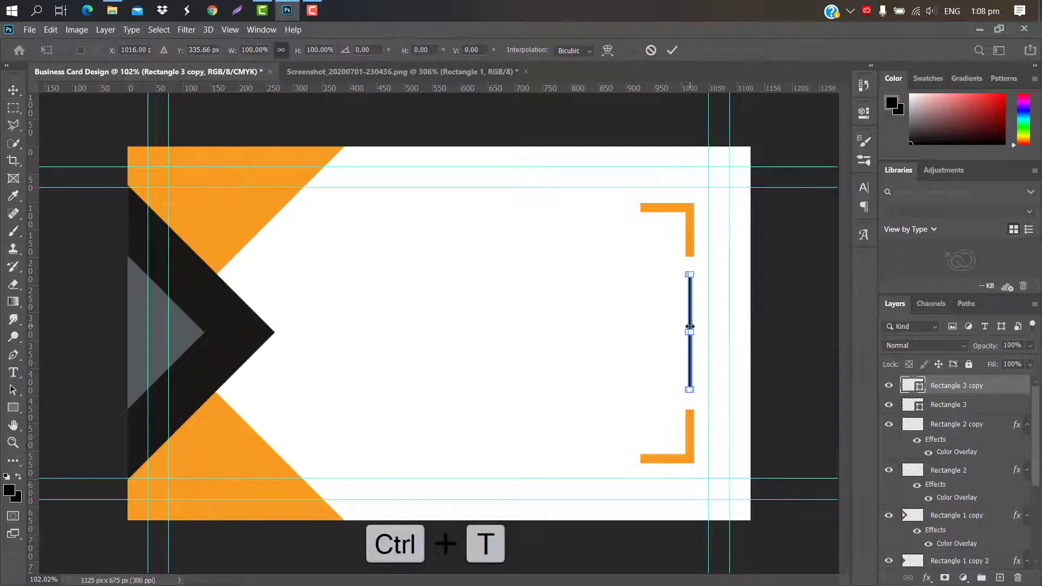
drag(691, 329, 353, 329)
click(672, 50)
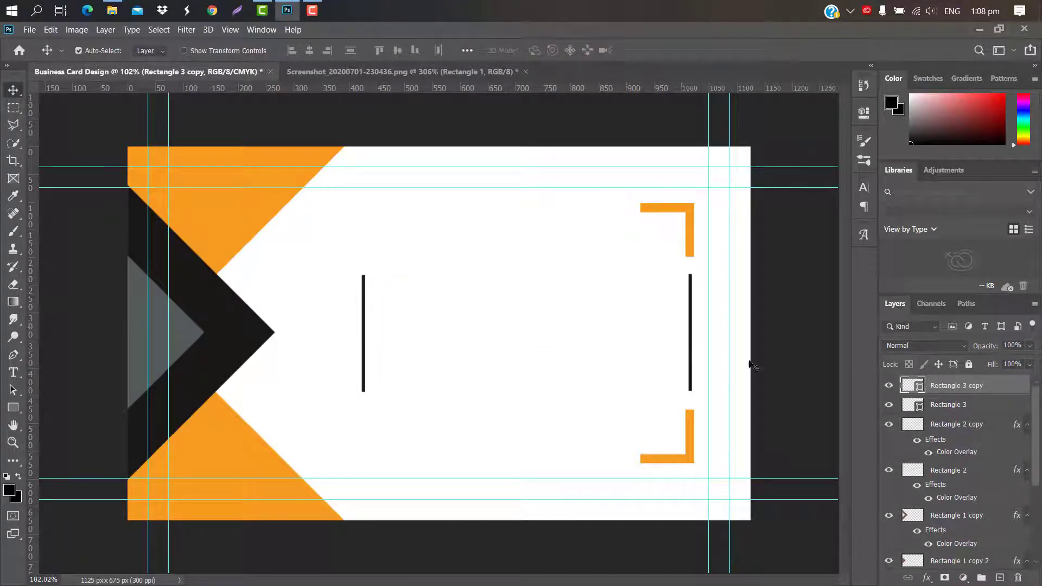
Add a Drop Shadow to Rectangle 3 copy with angle 175°, distance 4 px, spread 16% and size 16 px
double_click(1004, 388)
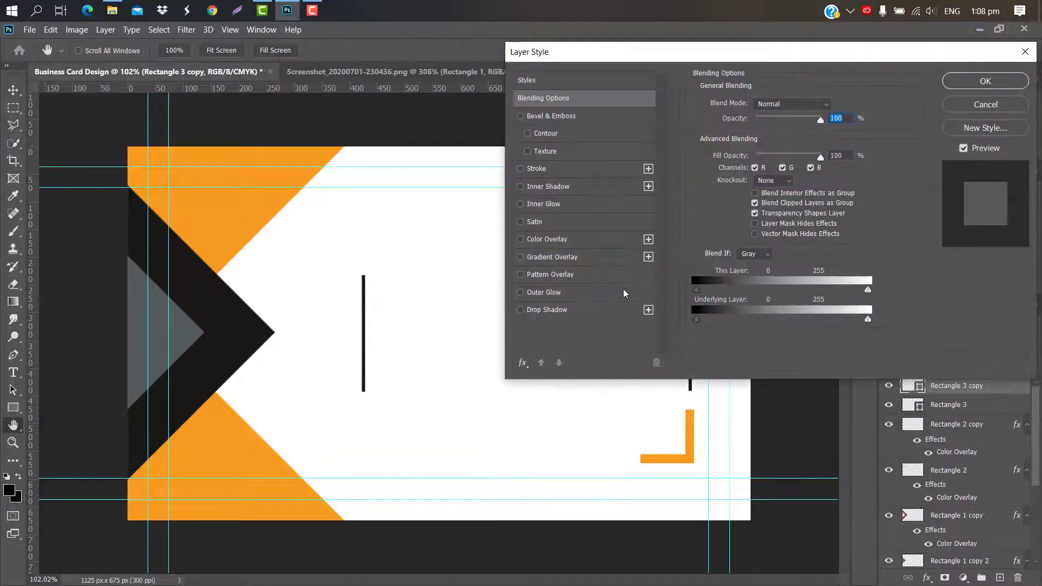
click(588, 312)
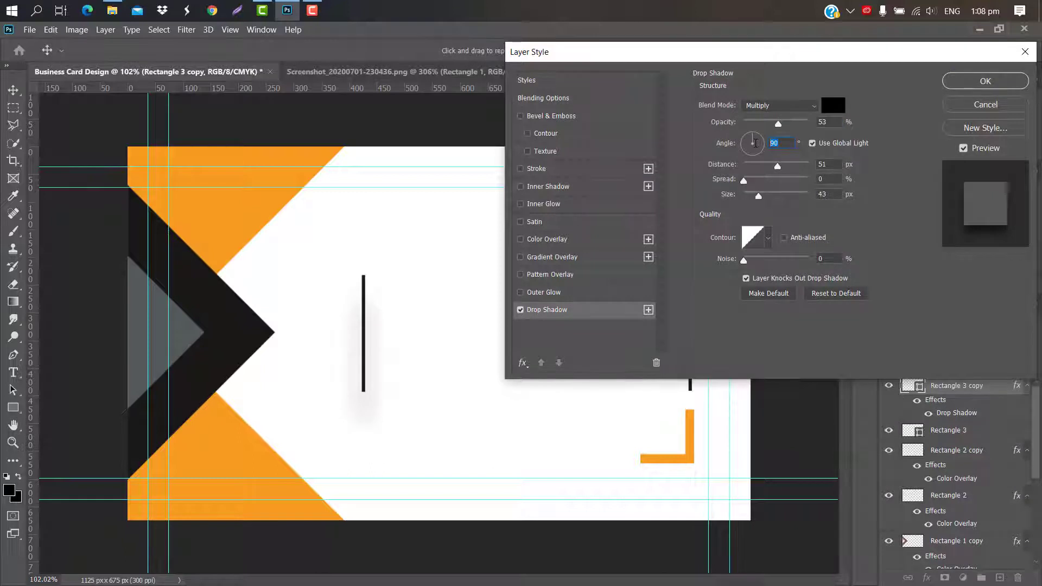
text(175)
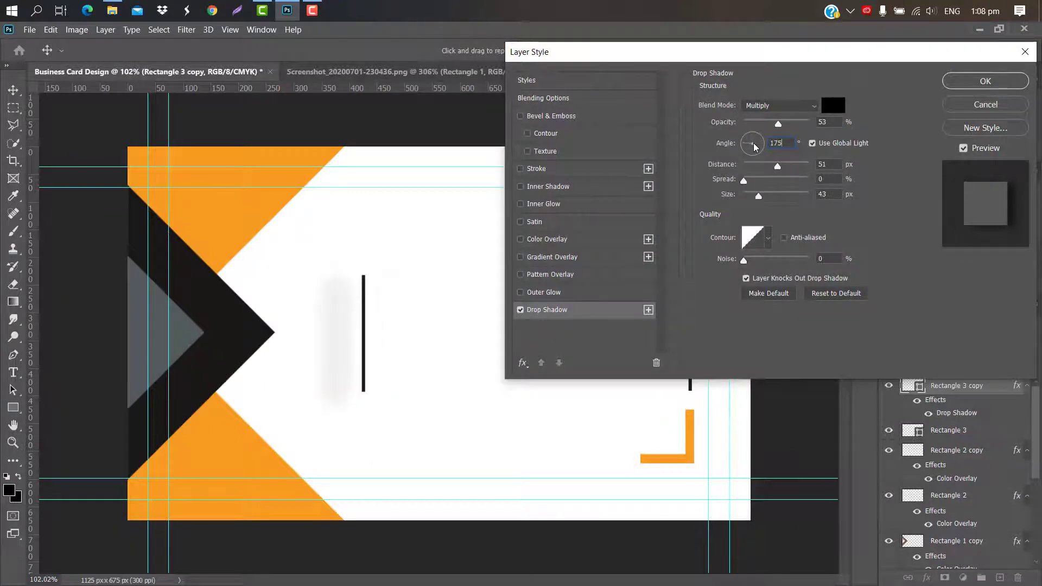
click(821, 165)
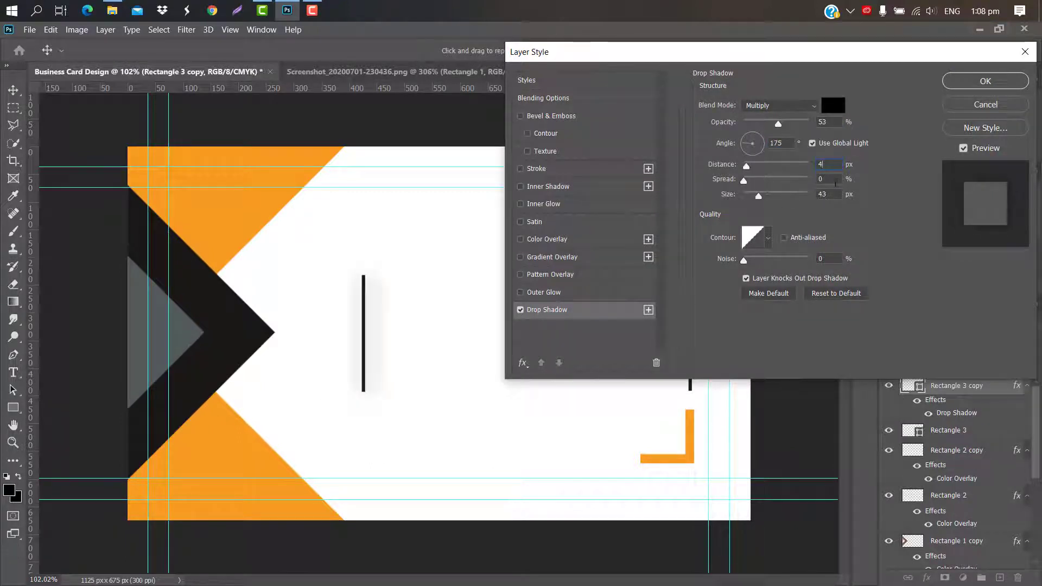
key(Tab)
text(1)
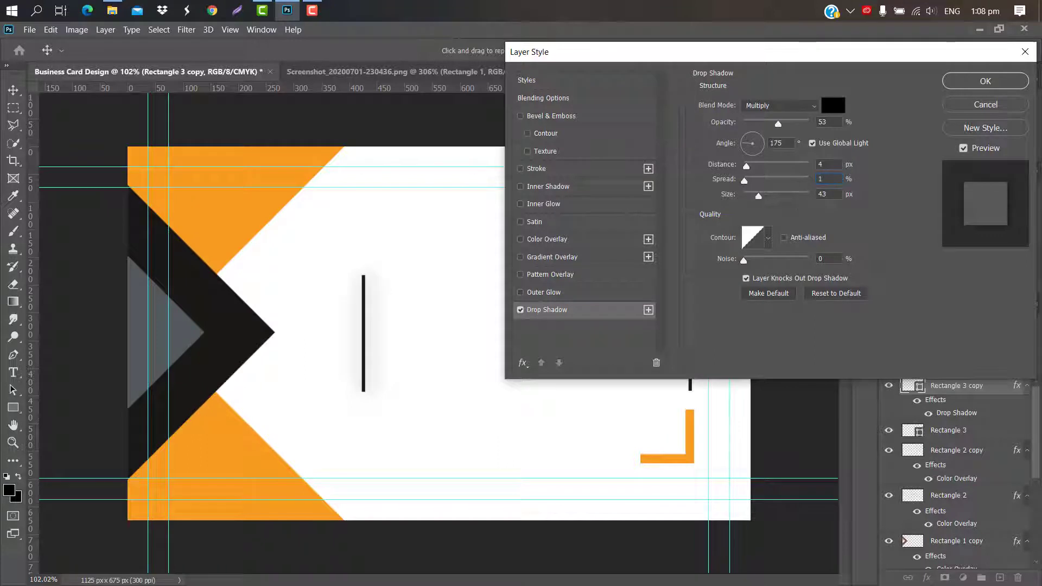
text(6)
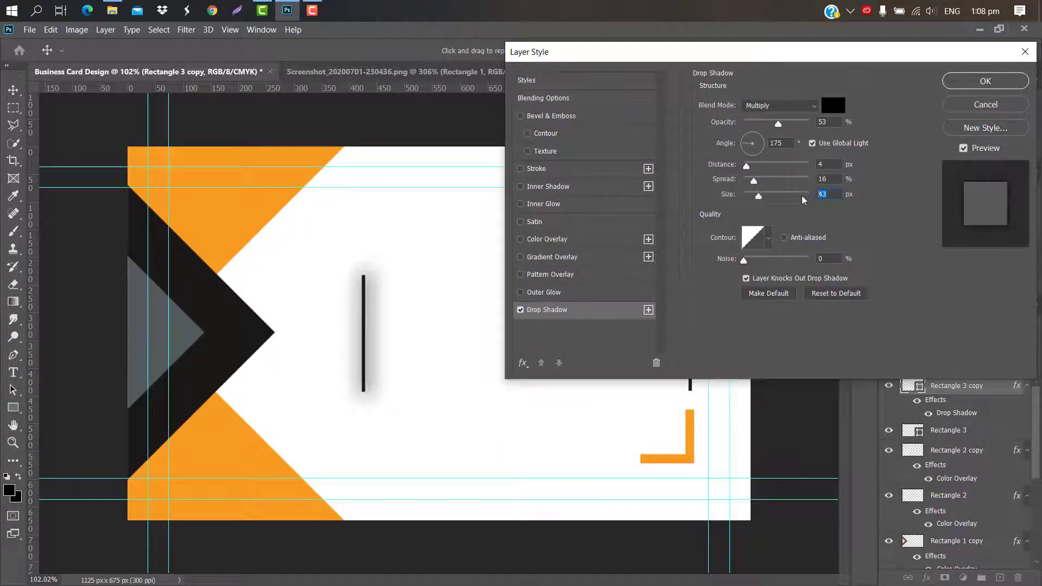
text(16)
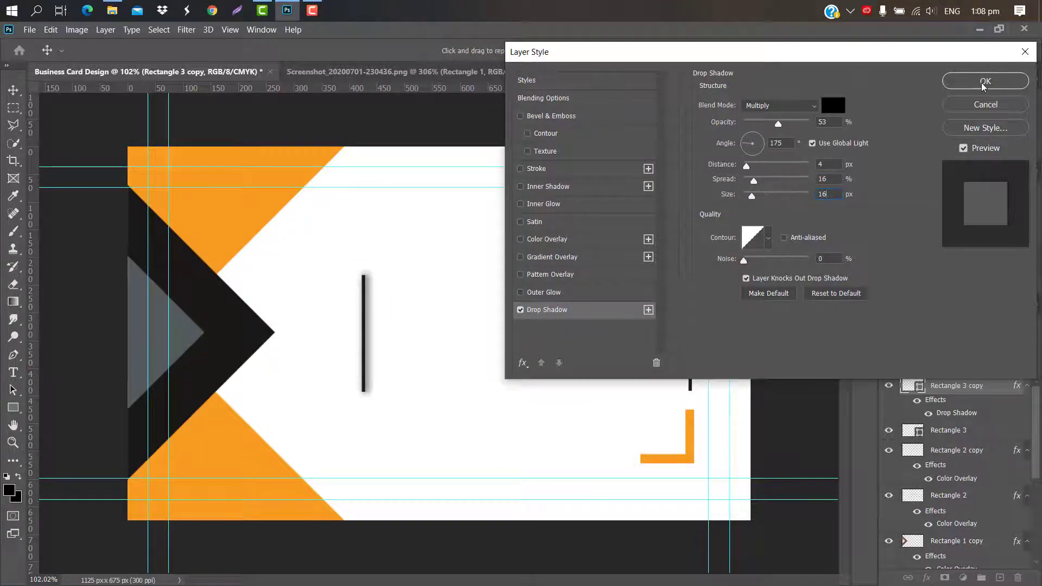
click(984, 82)
Stretch the shadowed bar at both ends to about 183% of its height, keeping its width
scroll(350, 292, up, 5)
key(ctrl+t)
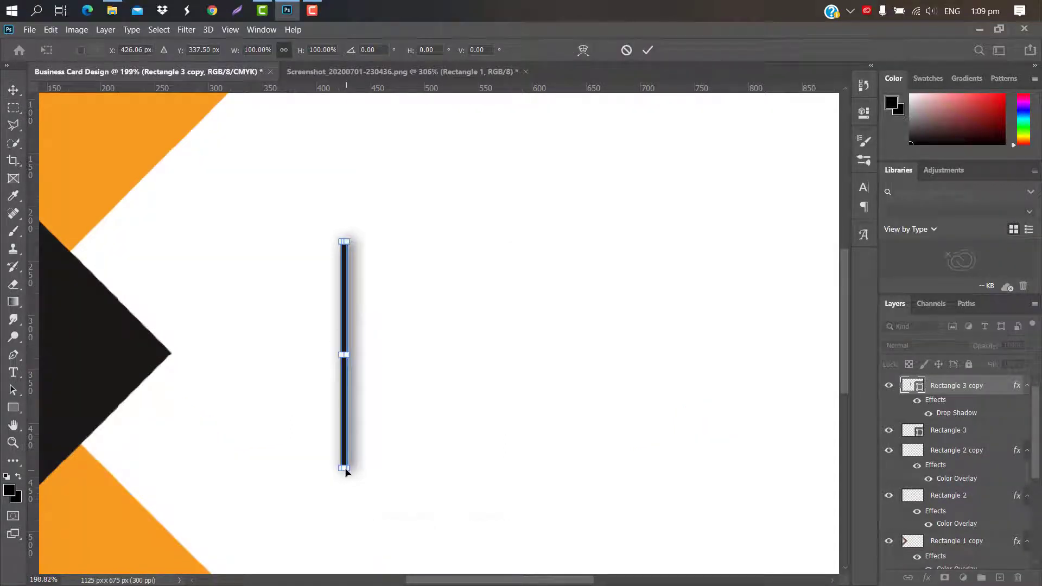
drag(346, 469, 339, 574)
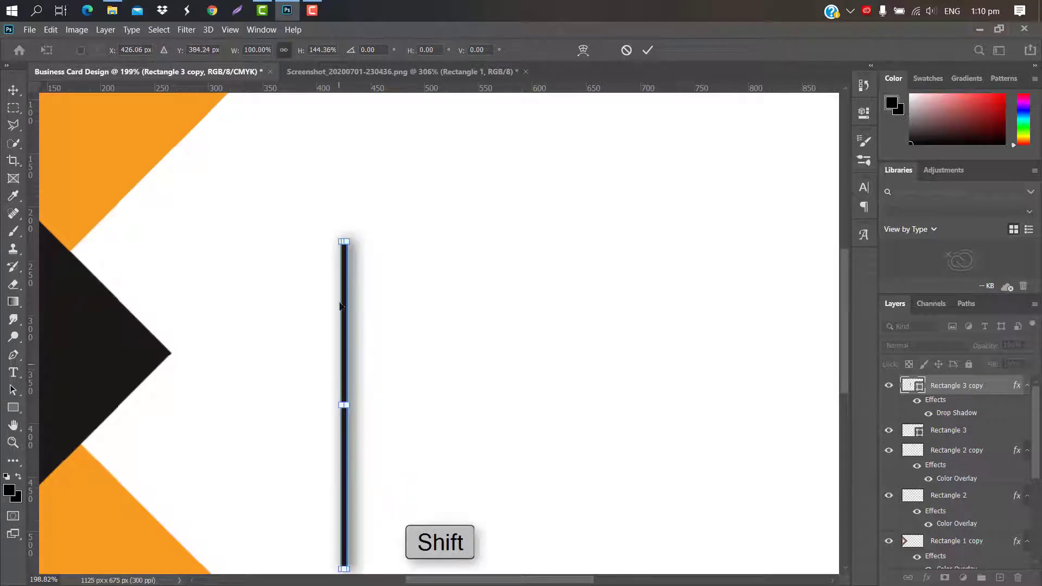
drag(345, 243, 345, 153)
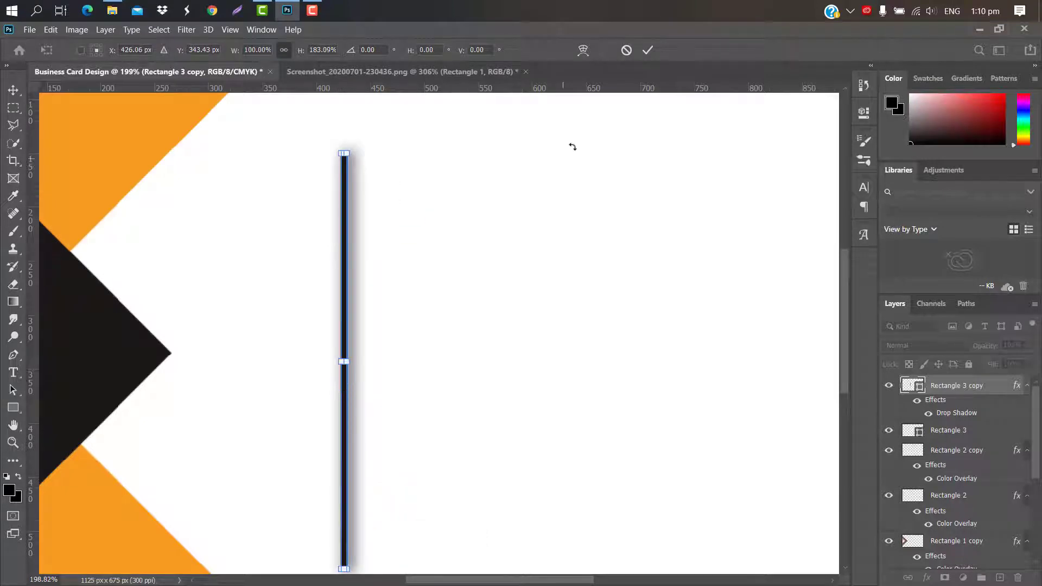
click(648, 50)
key(ctrl+0)
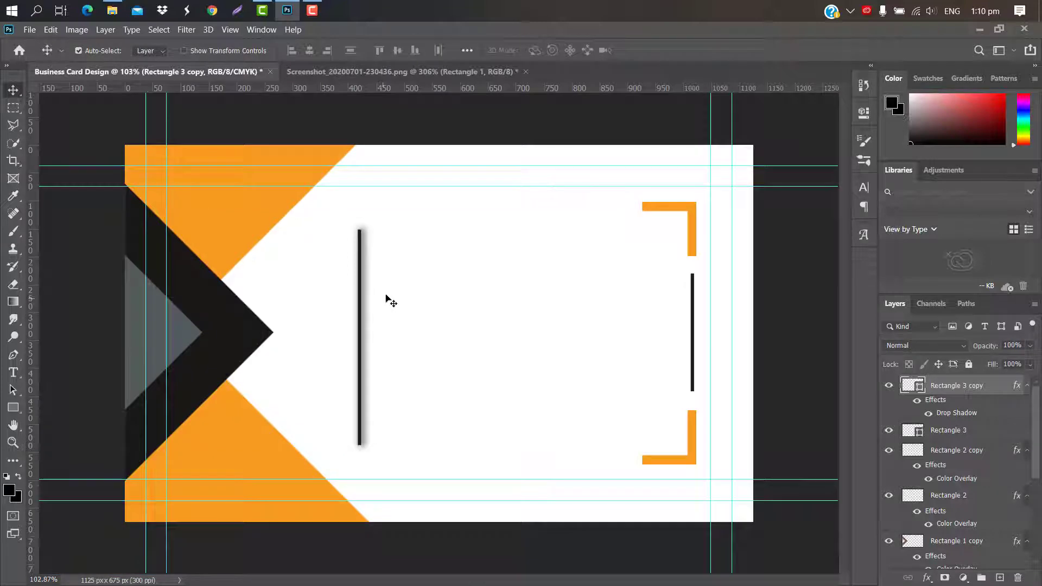
Add a text line with the cardholder's full name in capitals, to the right of the shadowed bar
click(14, 372)
click(420, 263)
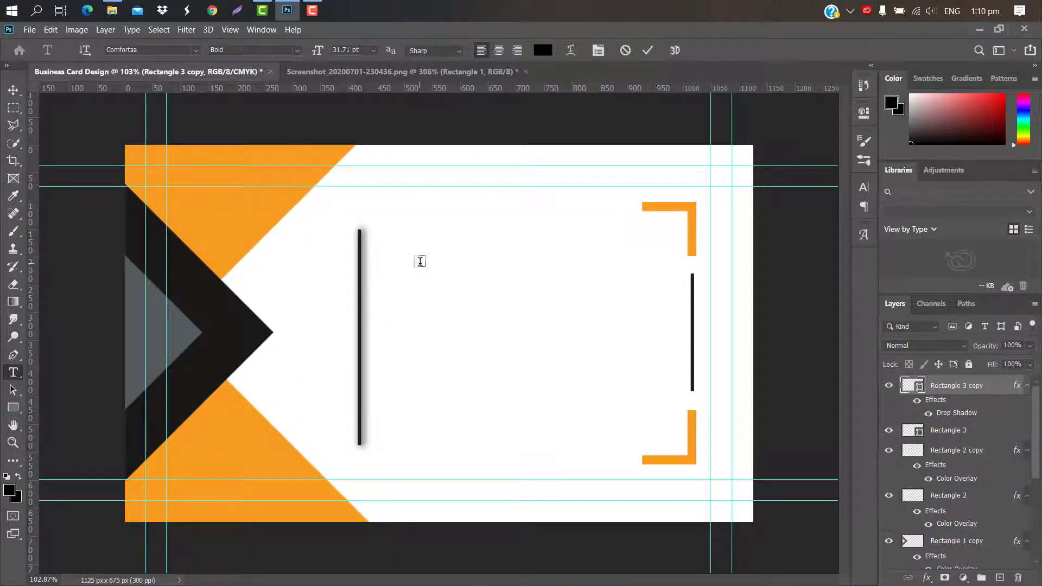
text(JEMES )
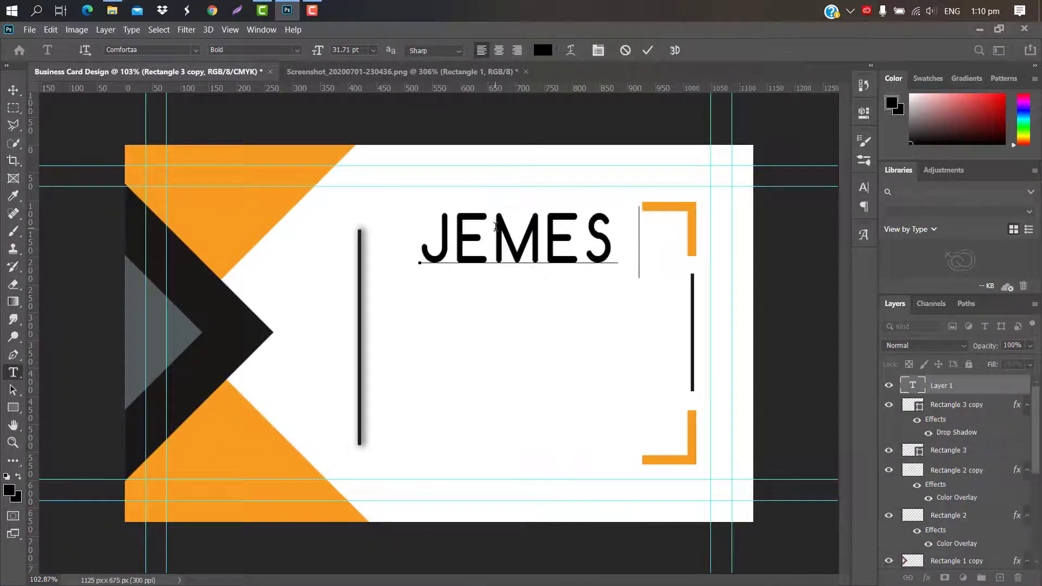
text(SMITH)
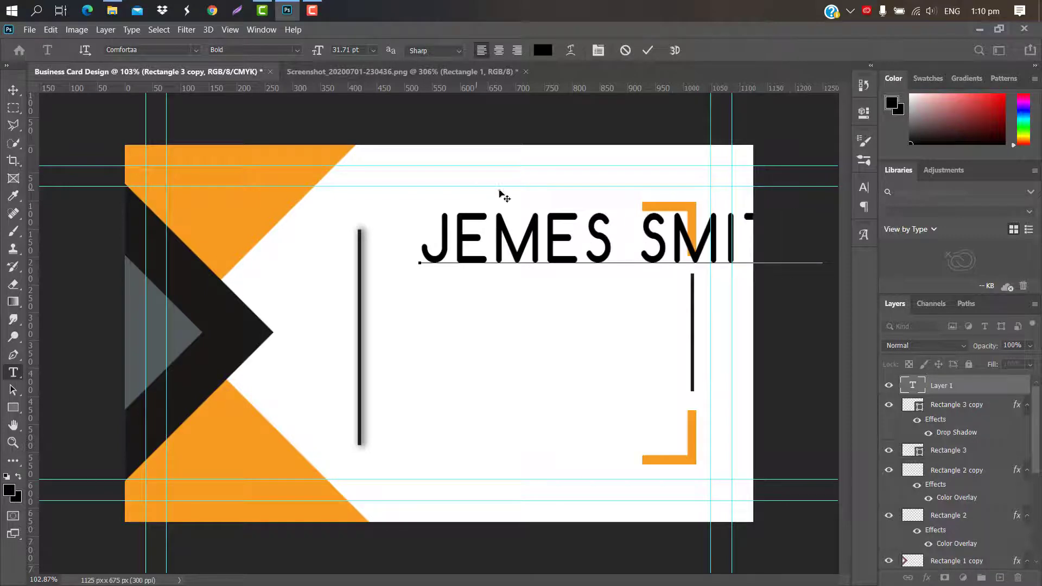
click(648, 50)
Change the name text's font to Bahnschrift and set its tracking to 20
click(864, 188)
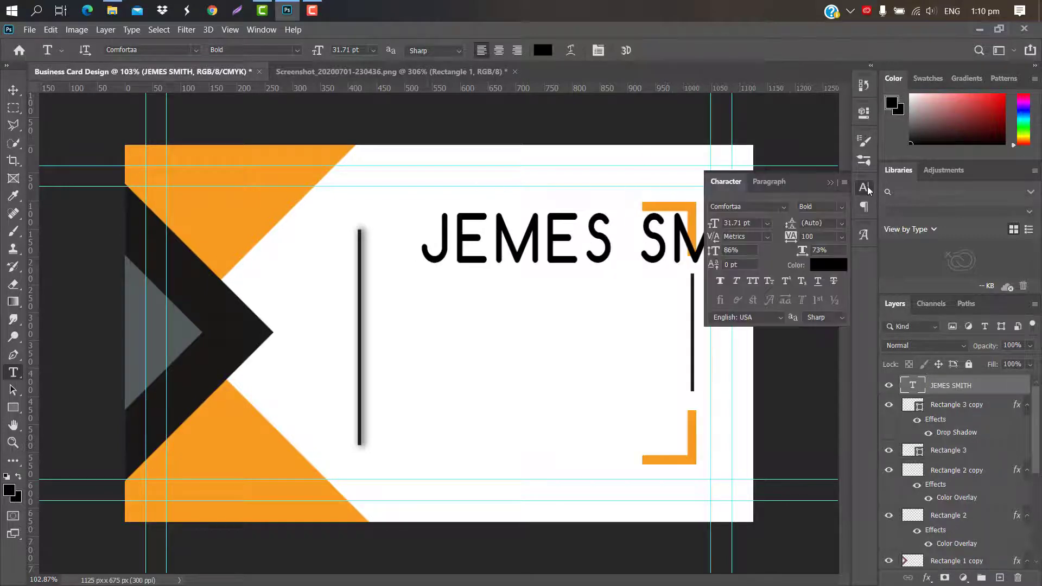
click(784, 207)
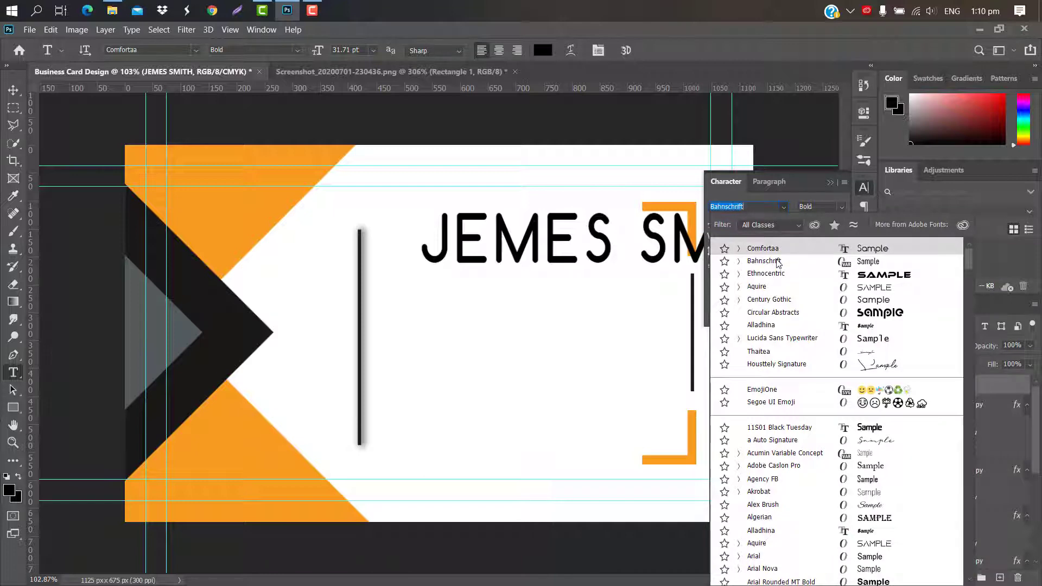
click(778, 262)
click(829, 235)
text(20)
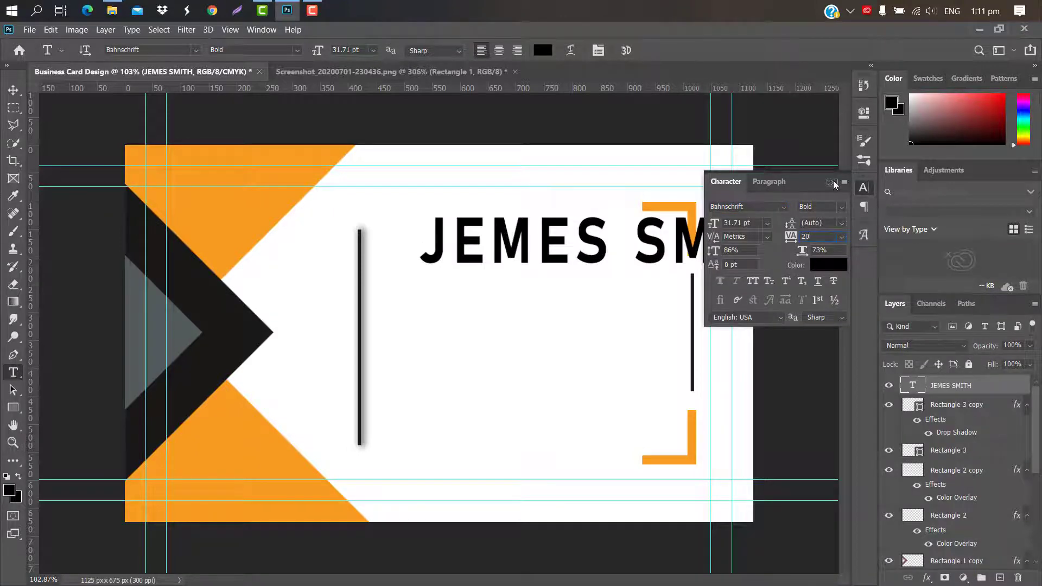
click(830, 183)
Scale the name text down to about 17.82 pt so it fits between the shadowed bar and the brackets
key(ctrl+t)
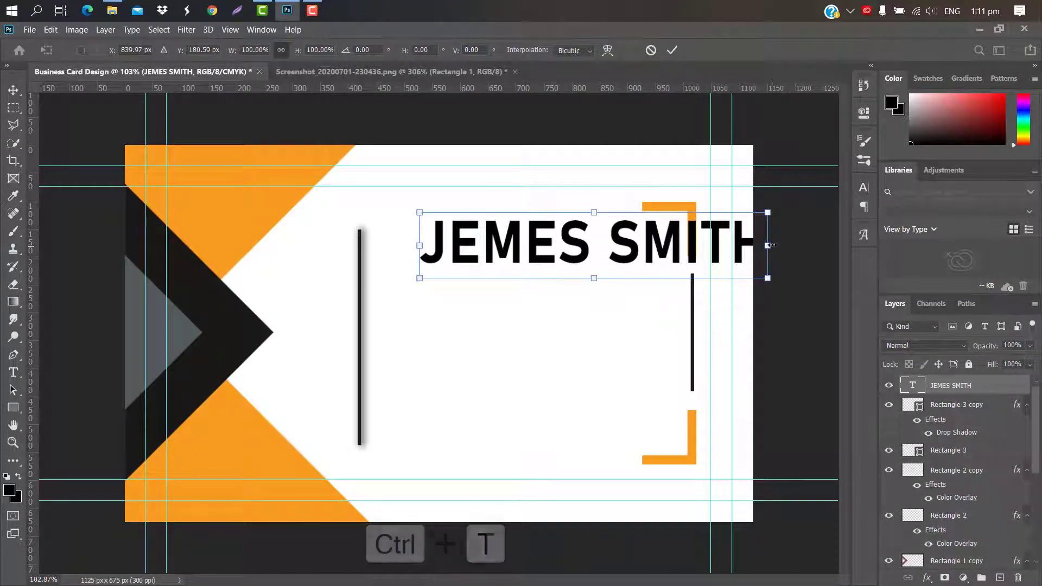
drag(776, 246, 613, 233)
click(672, 50)
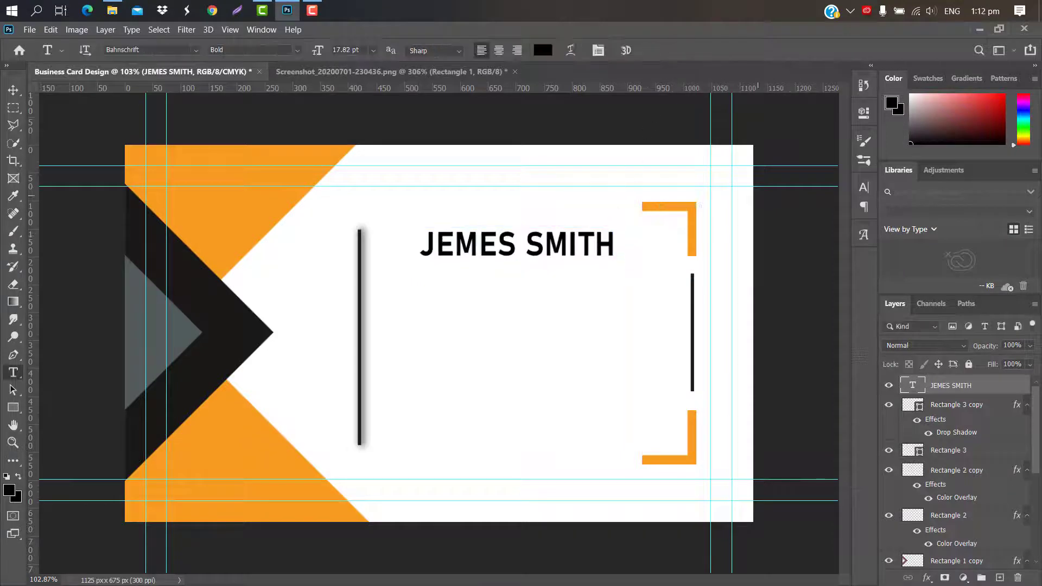
Color the first name in the name text with the orange of the card's shapes, fa9e1a
double_click(914, 384)
double_click(446, 243)
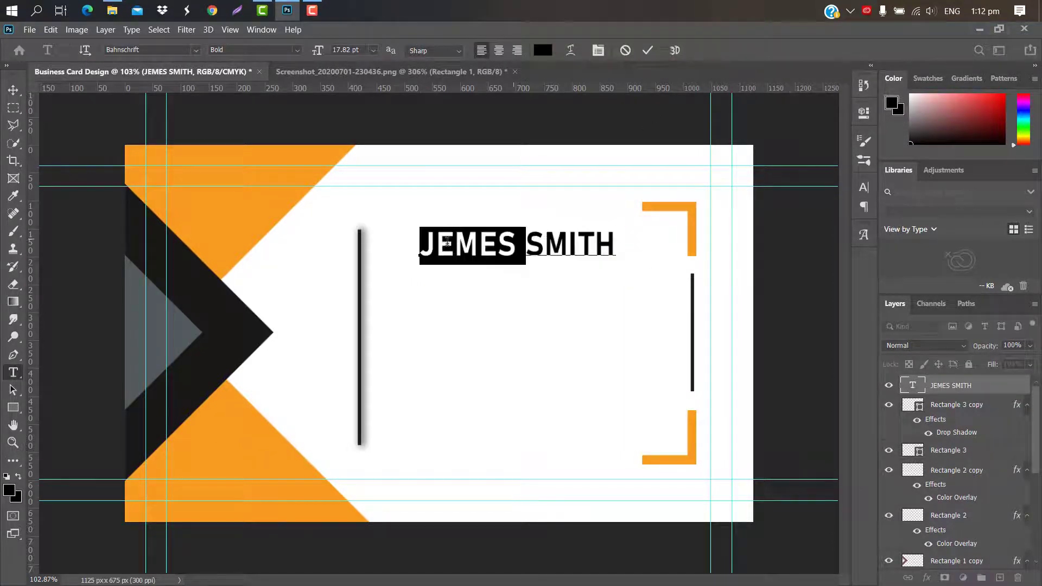
click(864, 186)
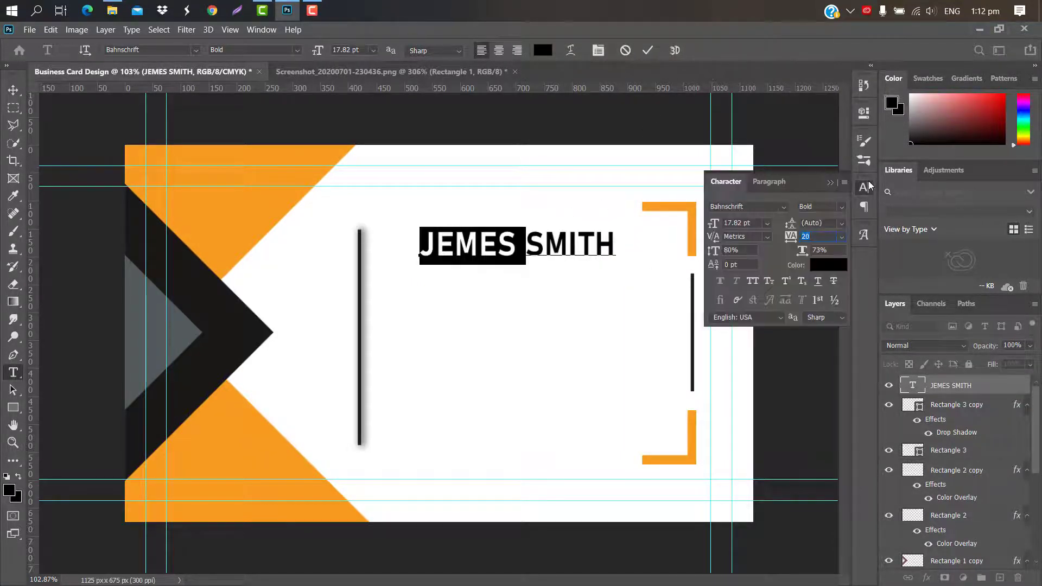
click(841, 268)
click(228, 223)
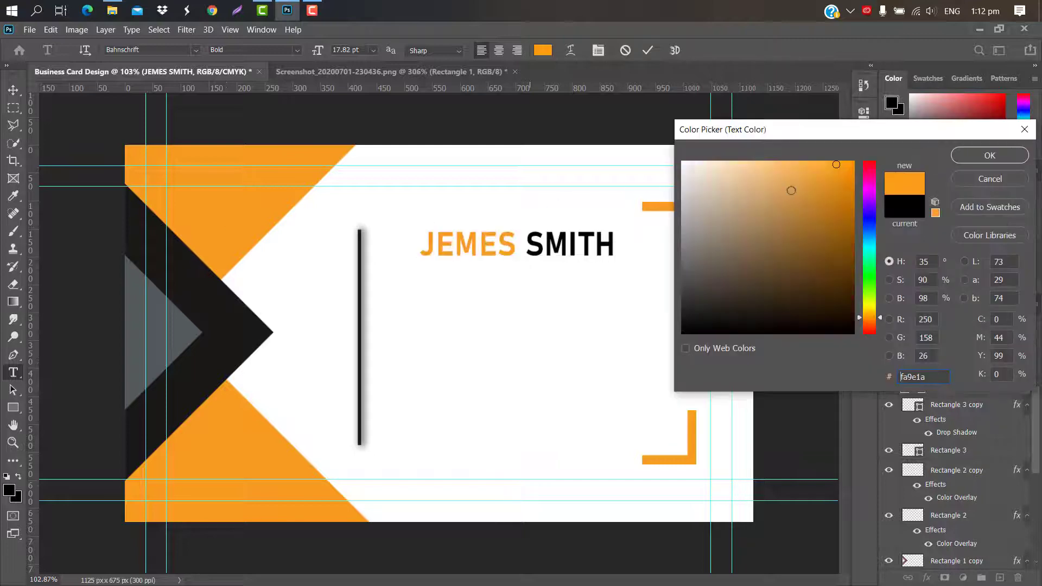
click(976, 152)
Set the last name in the name text to the Regular weight and color it with the grey of the small triangle, 515b5d
click(621, 235)
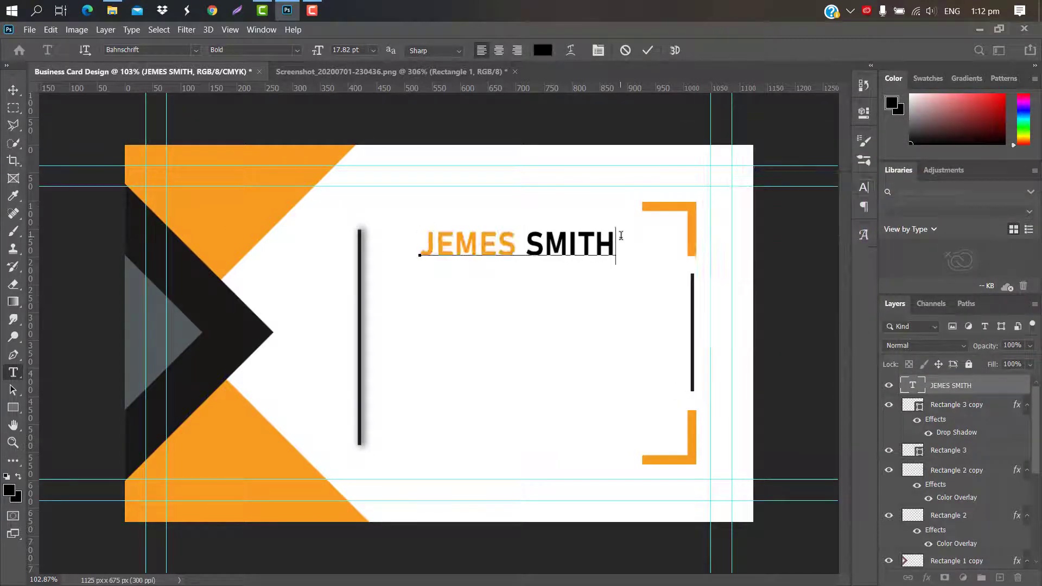
drag(615, 239, 527, 241)
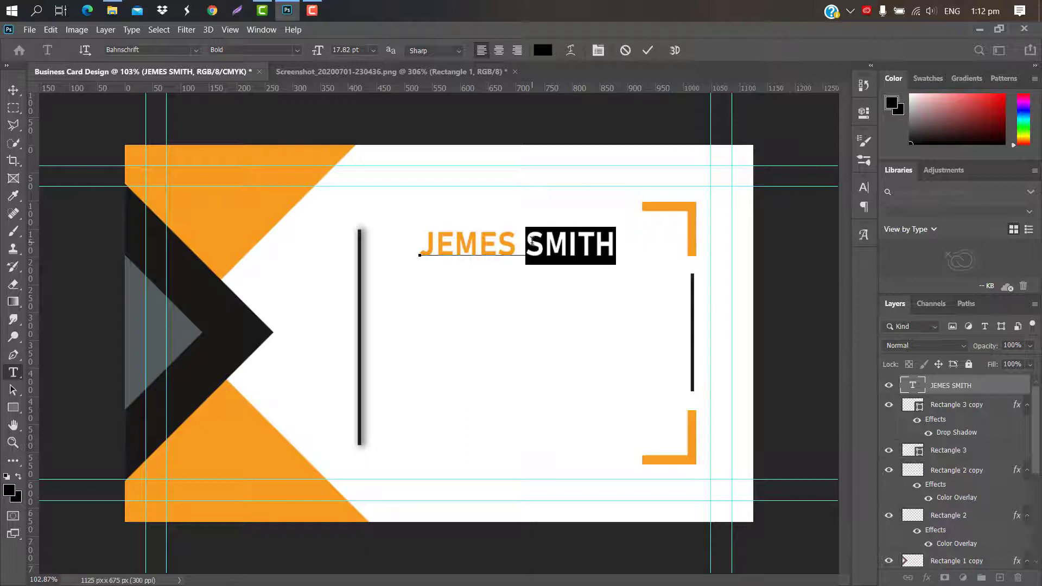
click(865, 186)
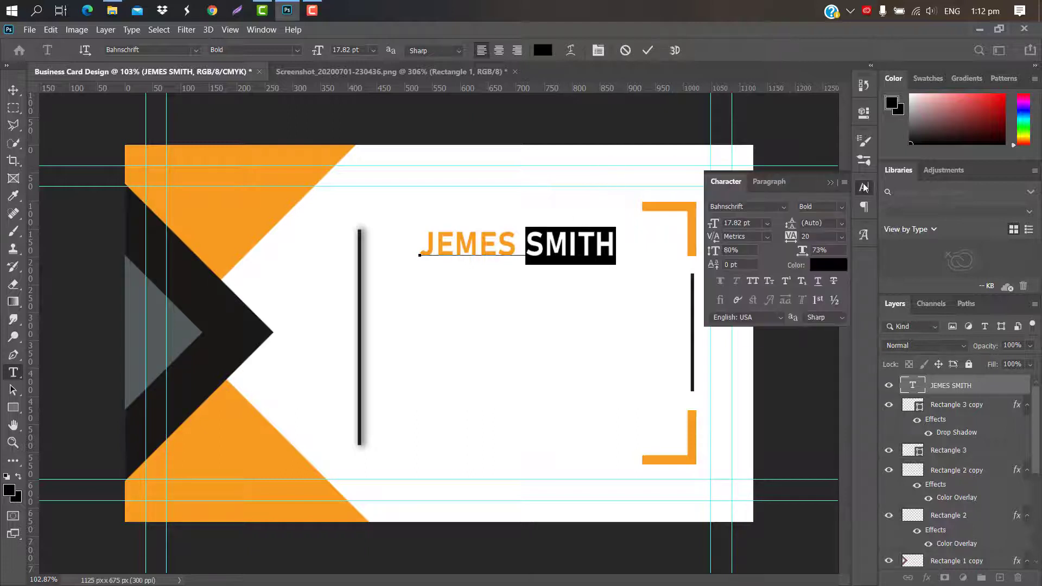
click(842, 206)
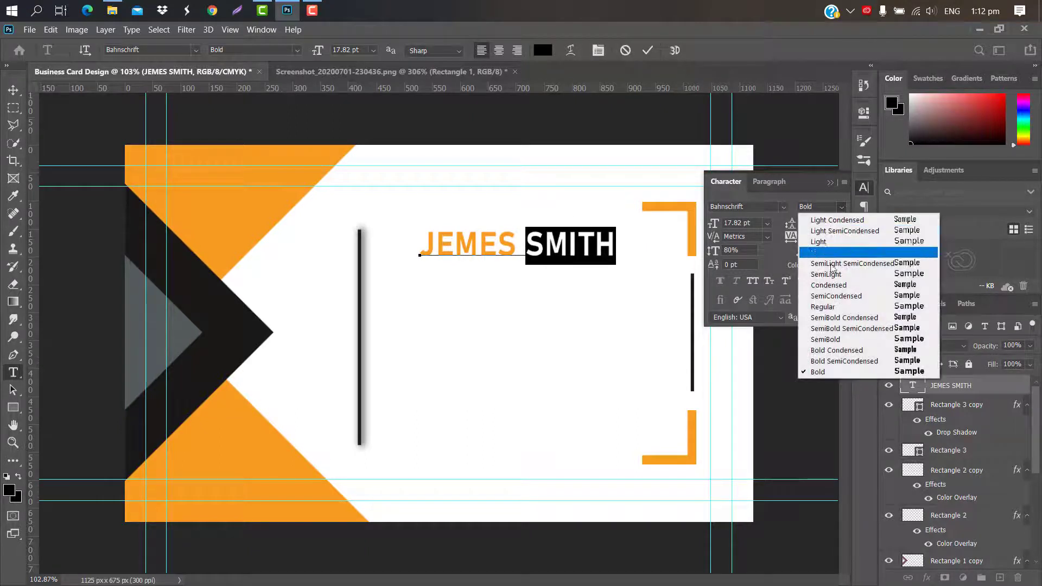
click(836, 305)
click(839, 272)
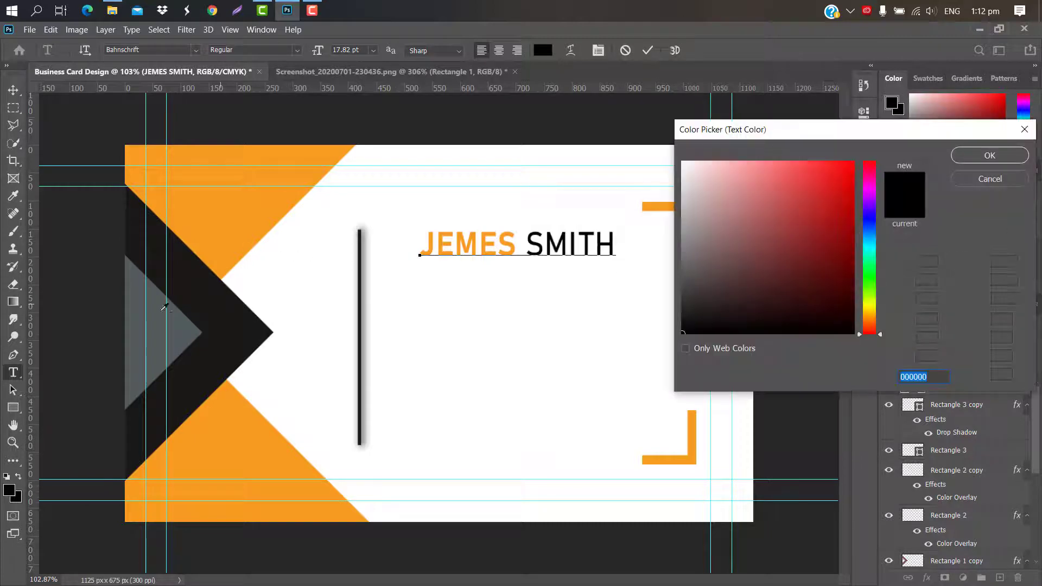
click(165, 307)
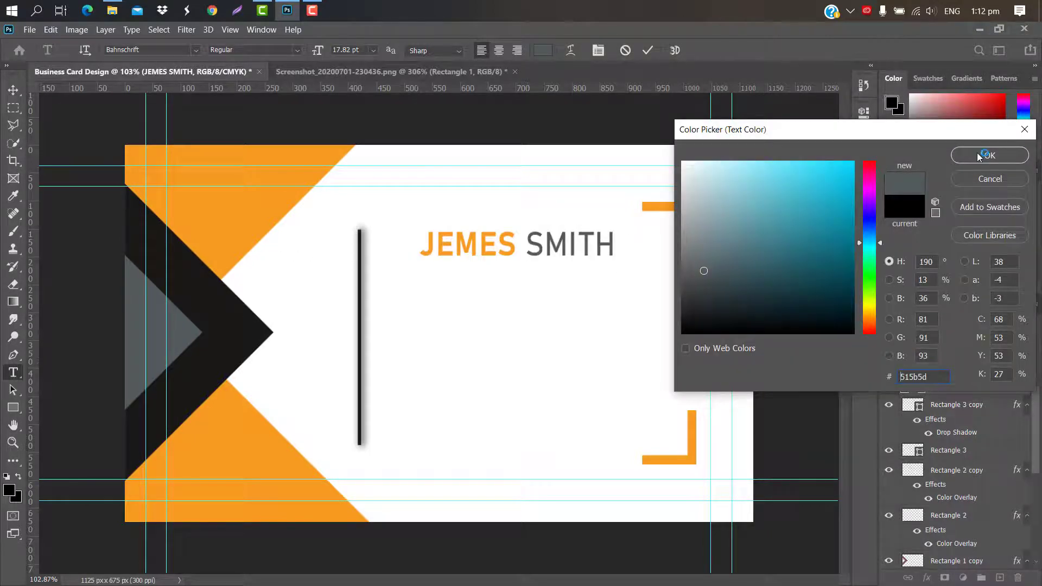
click(986, 155)
click(430, 282)
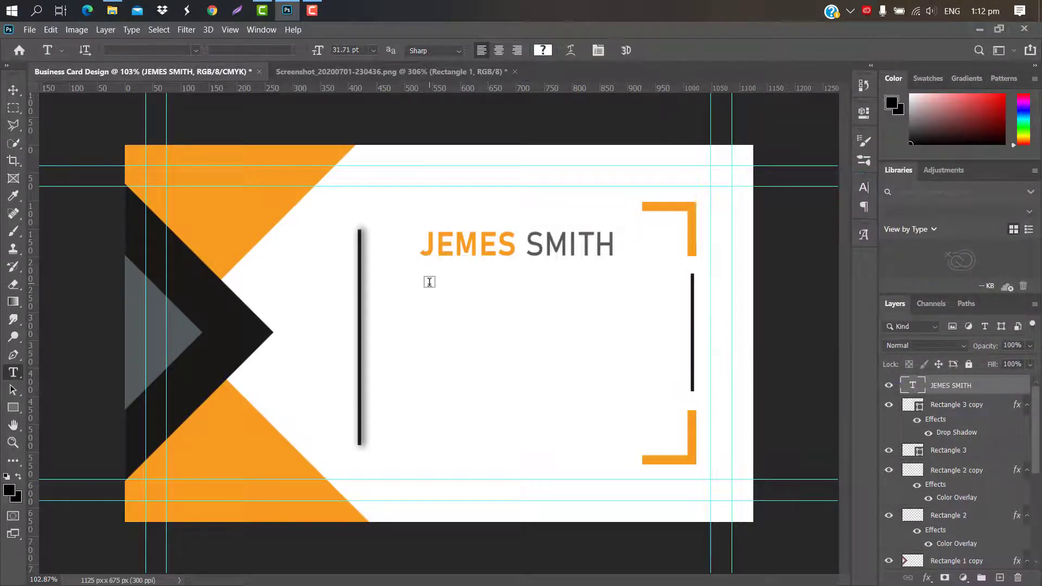
Add a text line reading GRAPHIC DESIGNER below the name text
click(429, 281)
key(BackSpace)
text(G)
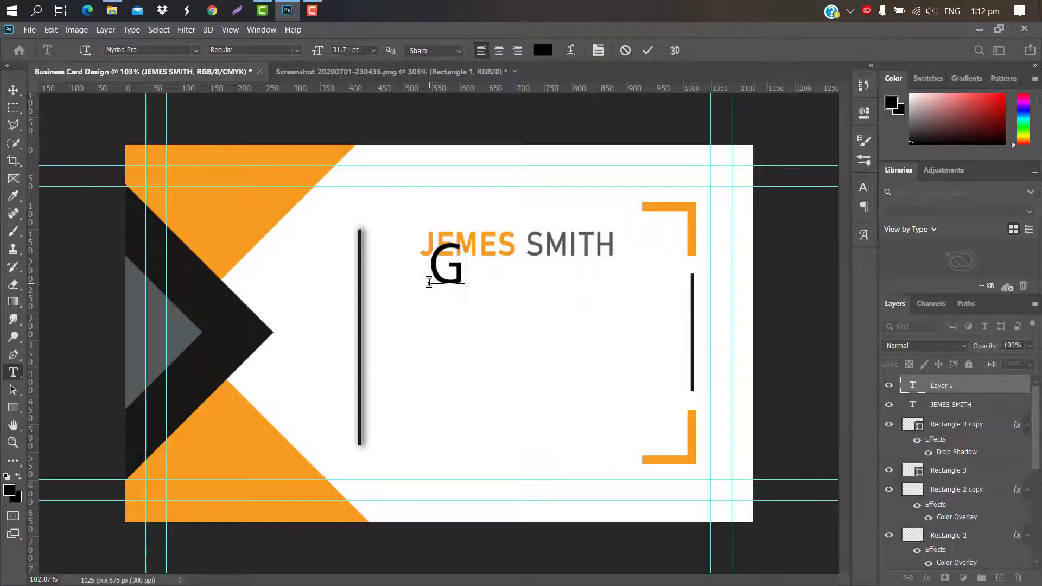
text(RAPHIC DES)
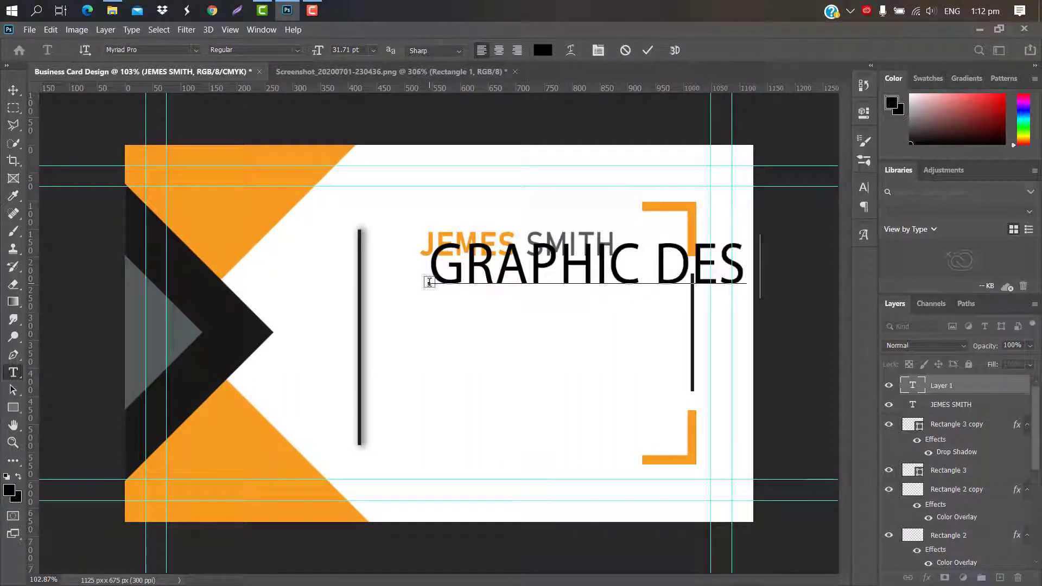
text(IGNER)
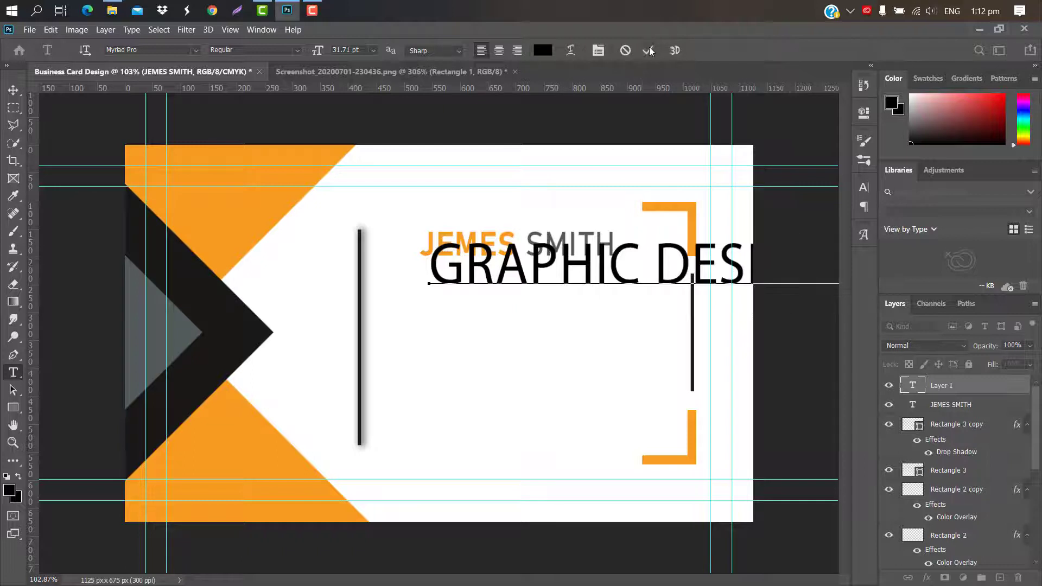
click(649, 50)
Scale the job title down to about 8.45 pt and center it directly under the name
key(ctrl+t)
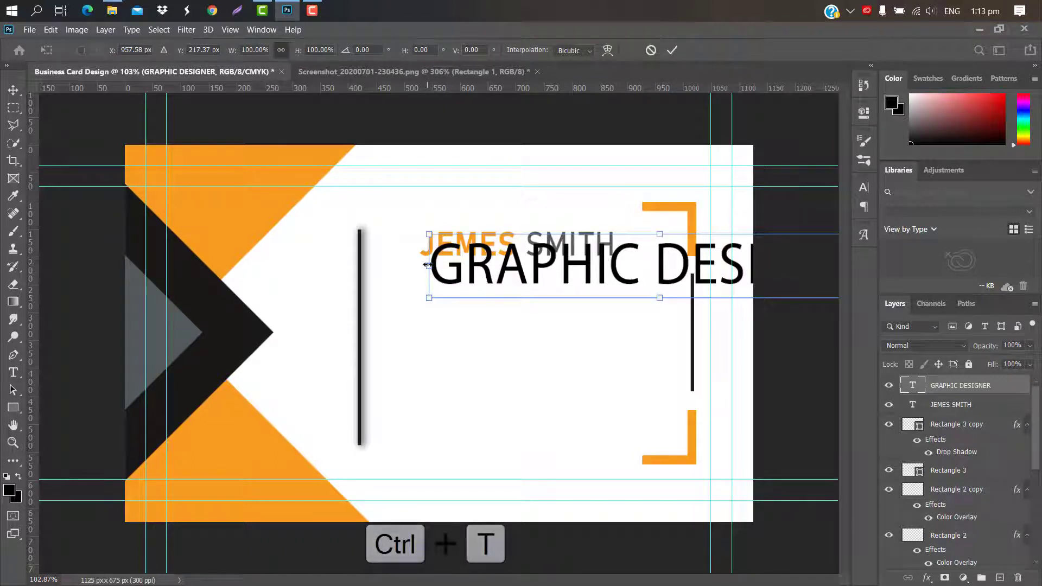
drag(429, 265, 503, 268)
drag(612, 254, 578, 259)
click(672, 50)
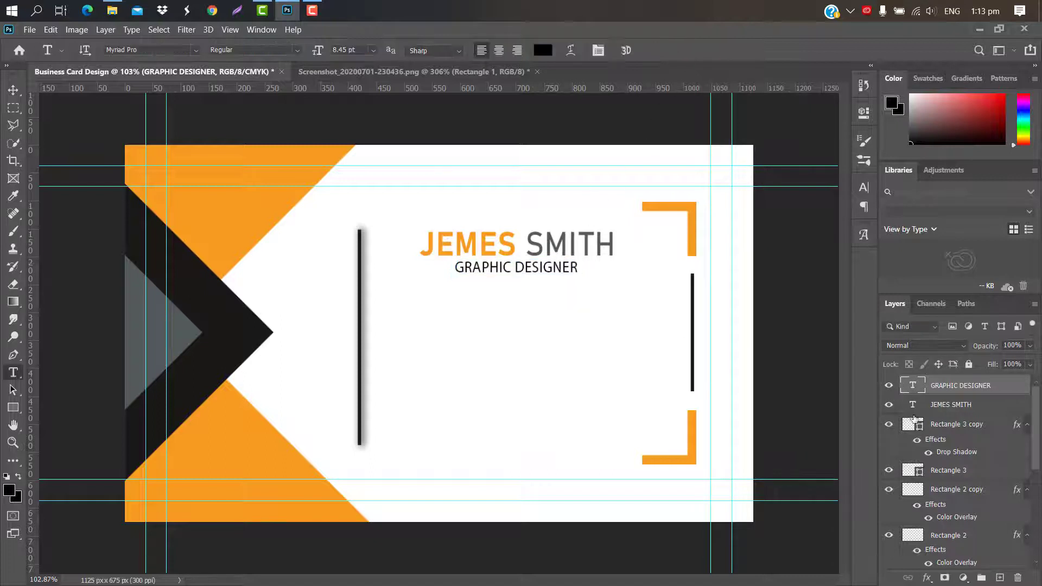
Group the name and job title layers, rotate the group -90° and place it between the black chevron and the shadowed bar
shift+click(981, 407)
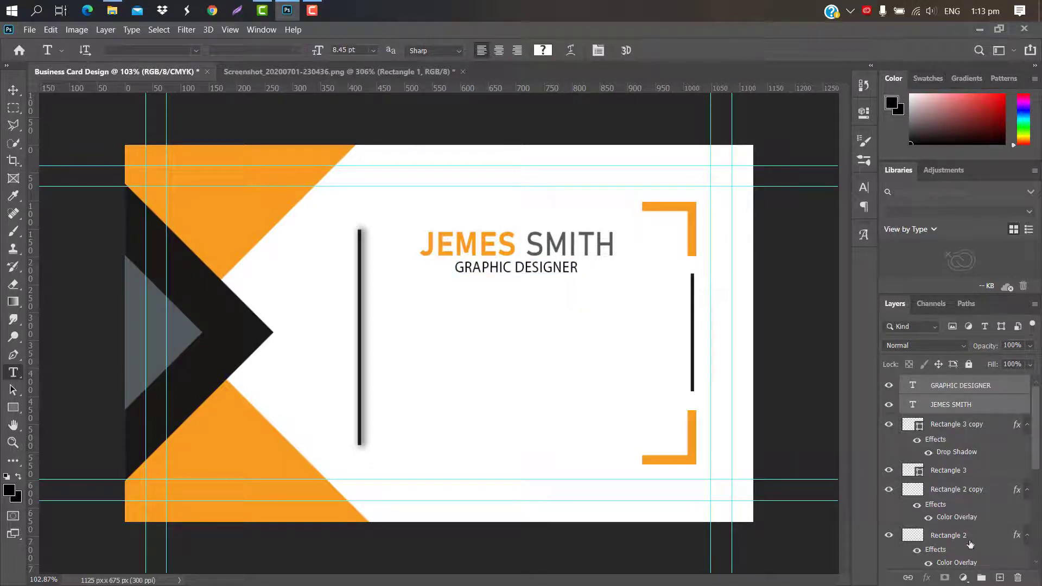
click(981, 578)
key(ctrl+t)
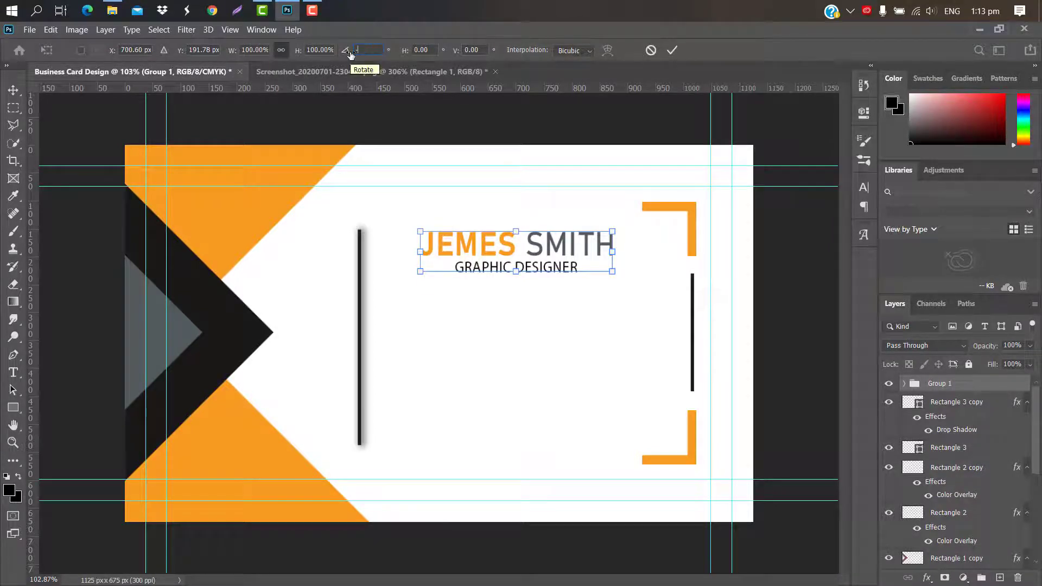
text(-90)
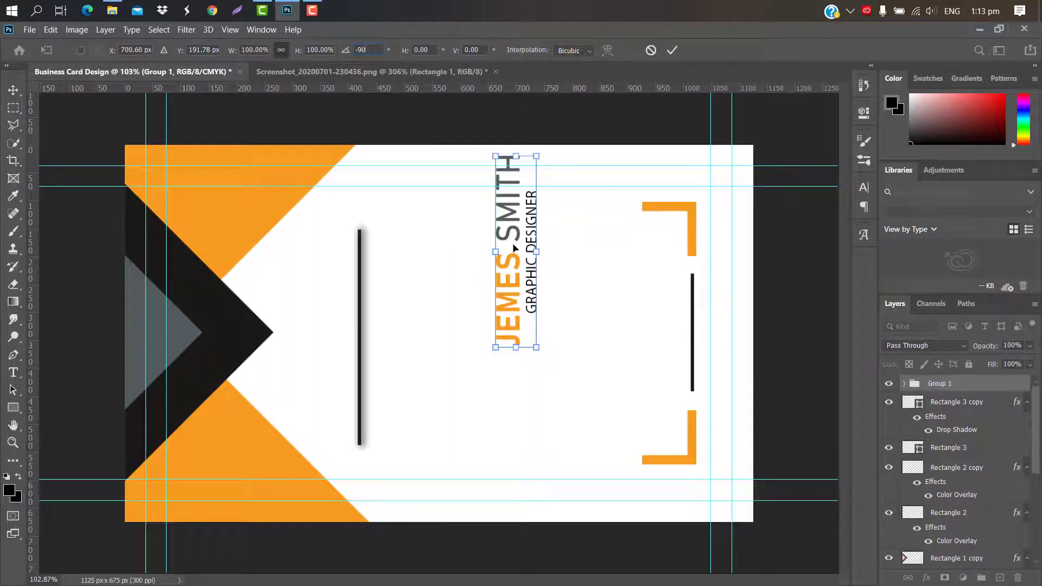
drag(515, 179, 324, 261)
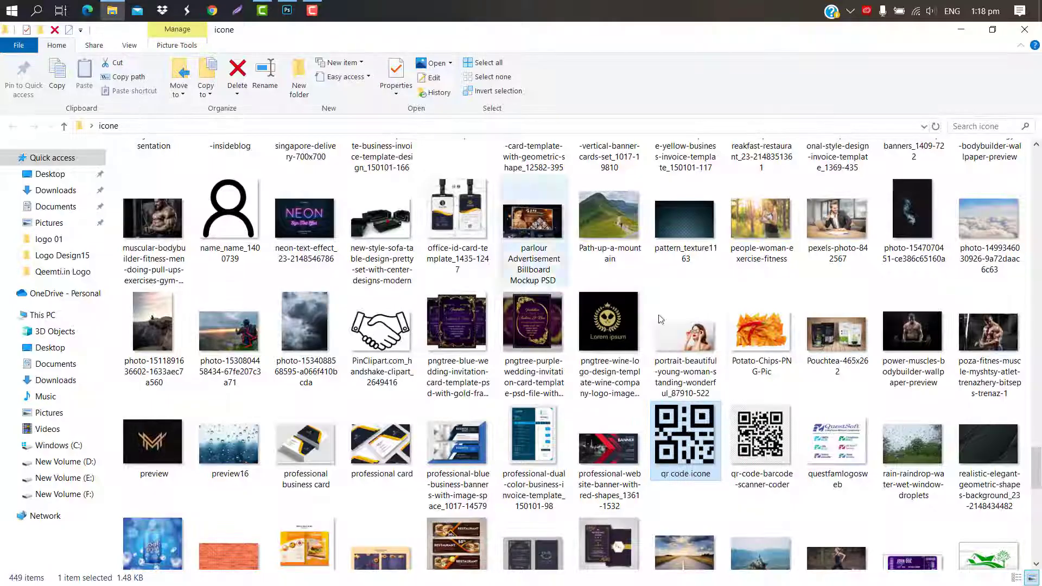
Place the "qr code icone" image from the icone folder on the upper orange triangle, scaled to about 2.25%
click(112, 10)
drag(700, 423, 327, 215)
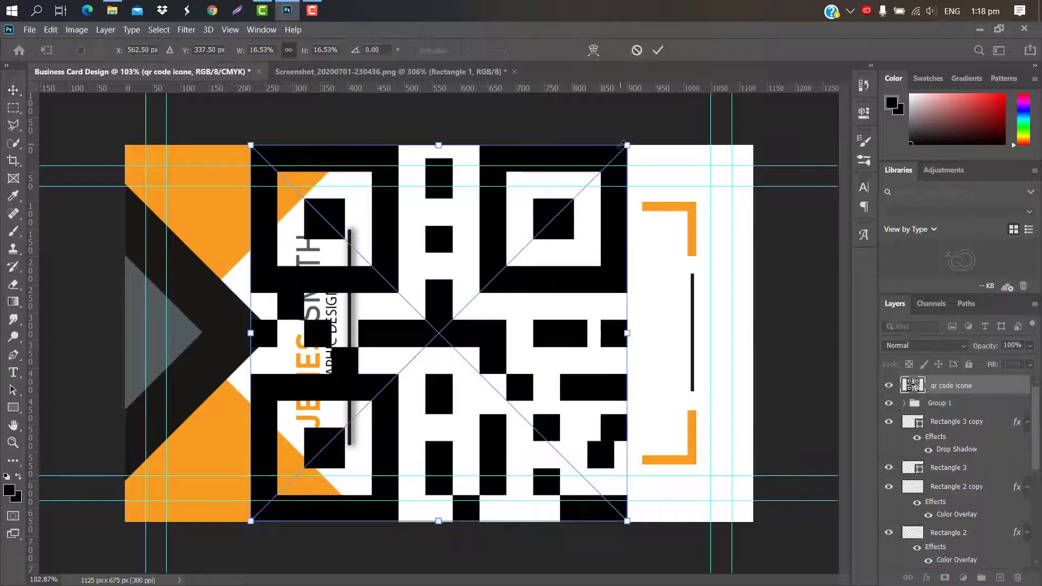
drag(627, 145, 296, 209)
drag(272, 274, 293, 251)
drag(322, 314, 239, 235)
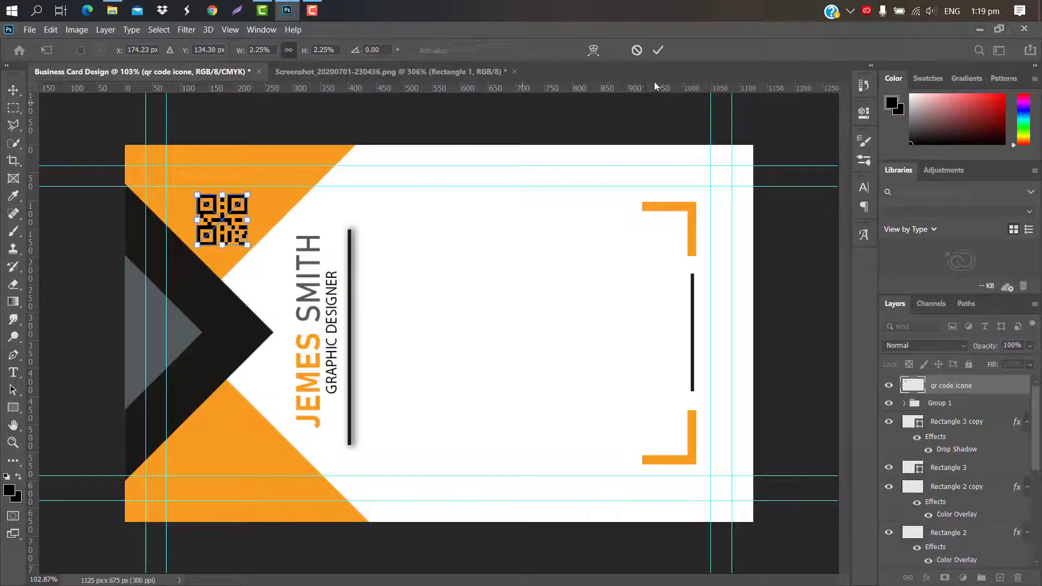
click(659, 50)
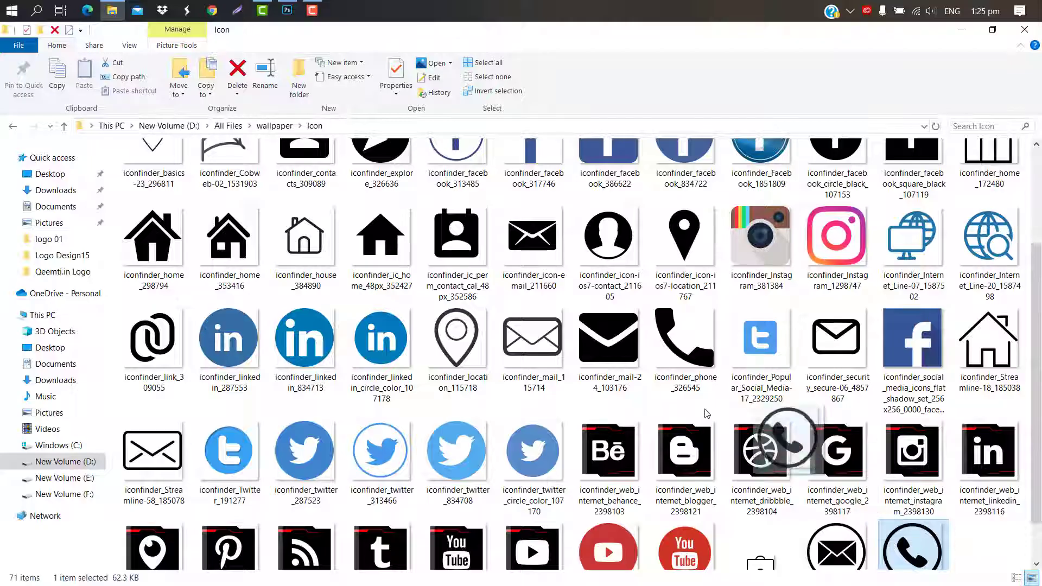
Place the round phone icon beside the shadowed bar and the round envelope icon below it, each scaled to about 1.8%
drag(707, 413, 438, 236)
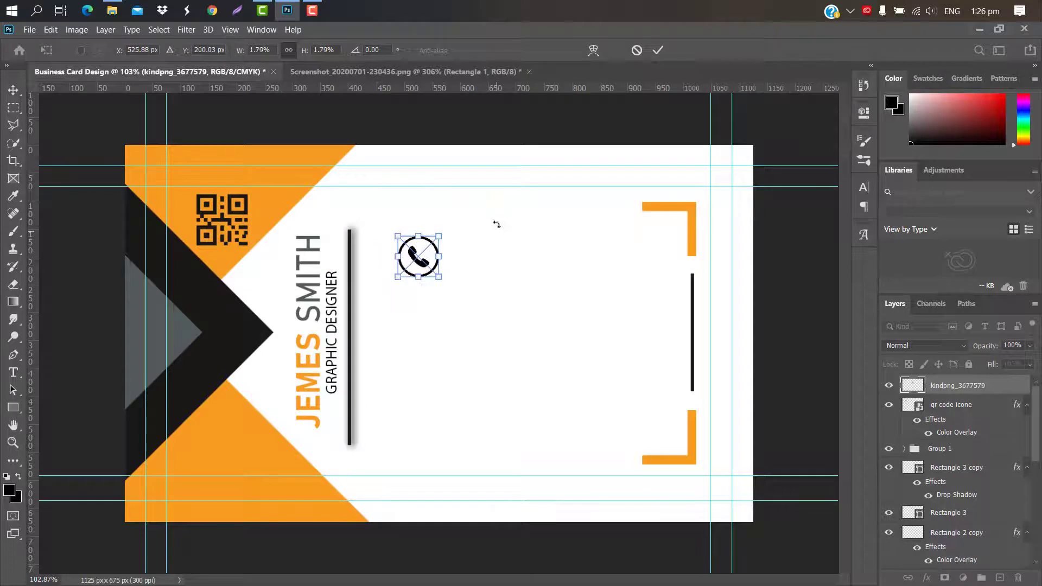
click(658, 50)
click(112, 10)
drag(836, 548, 386, 372)
drag(628, 144, 430, 297)
drag(413, 314, 423, 326)
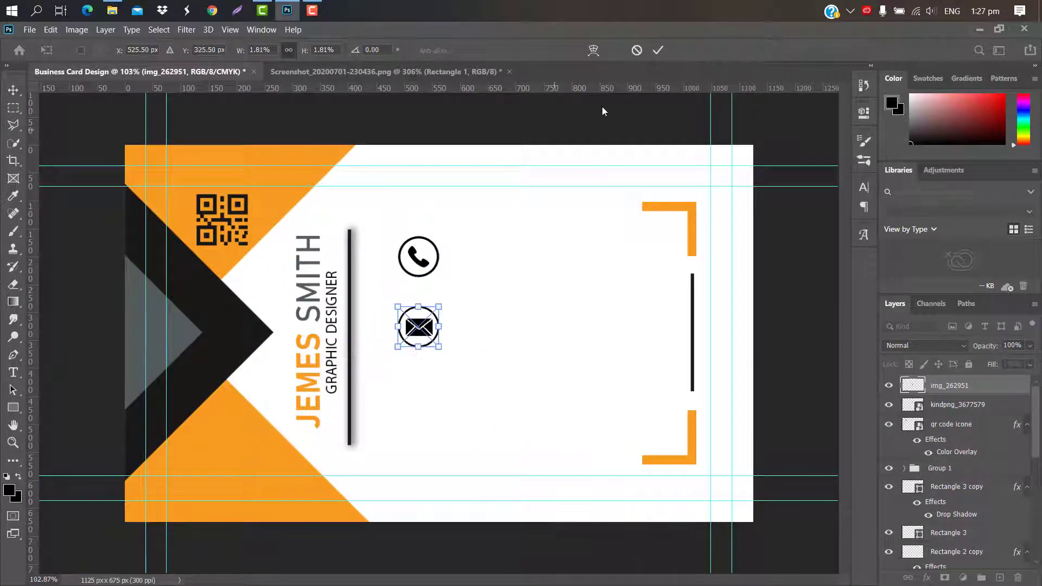
click(658, 52)
drag(419, 257, 419, 263)
Place the round home icon below the envelope icon, scaled to about 3.45% to match the other two icons
click(113, 10)
scroll(388, 187, up, 3)
drag(228, 177, 426, 379)
drag(627, 145, 310, 462)
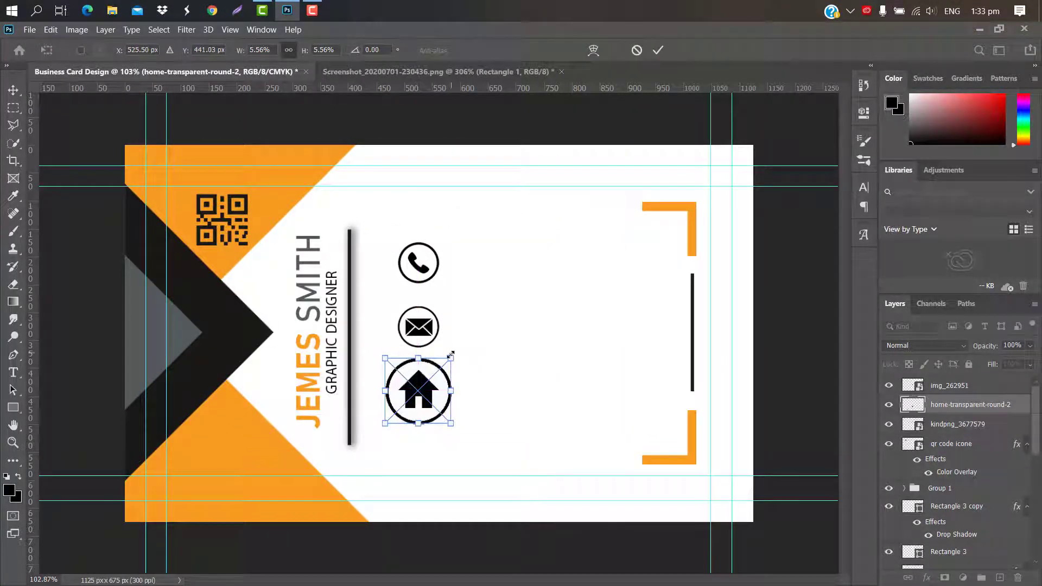
drag(449, 361, 427, 386)
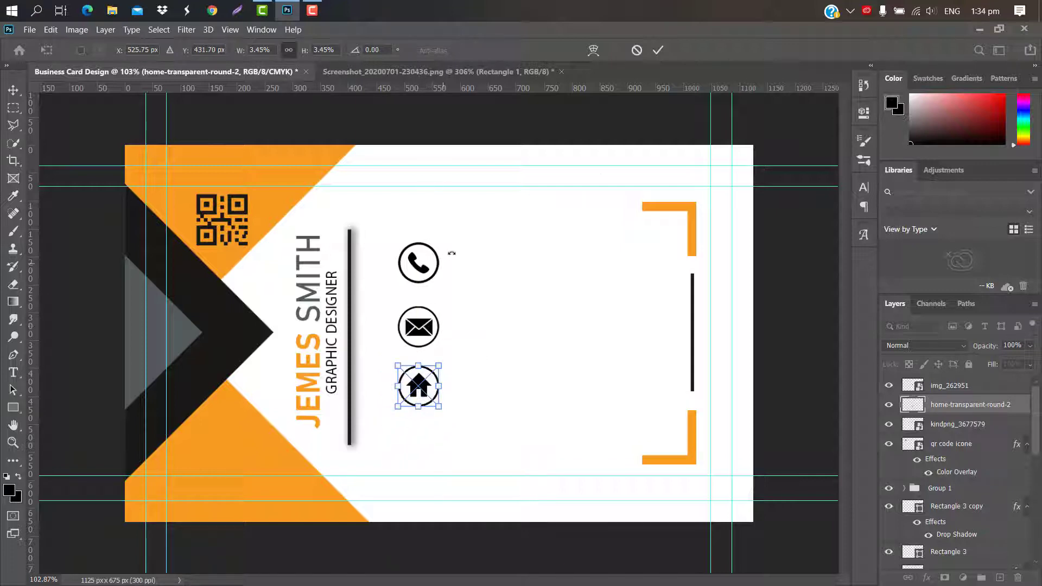
click(658, 51)
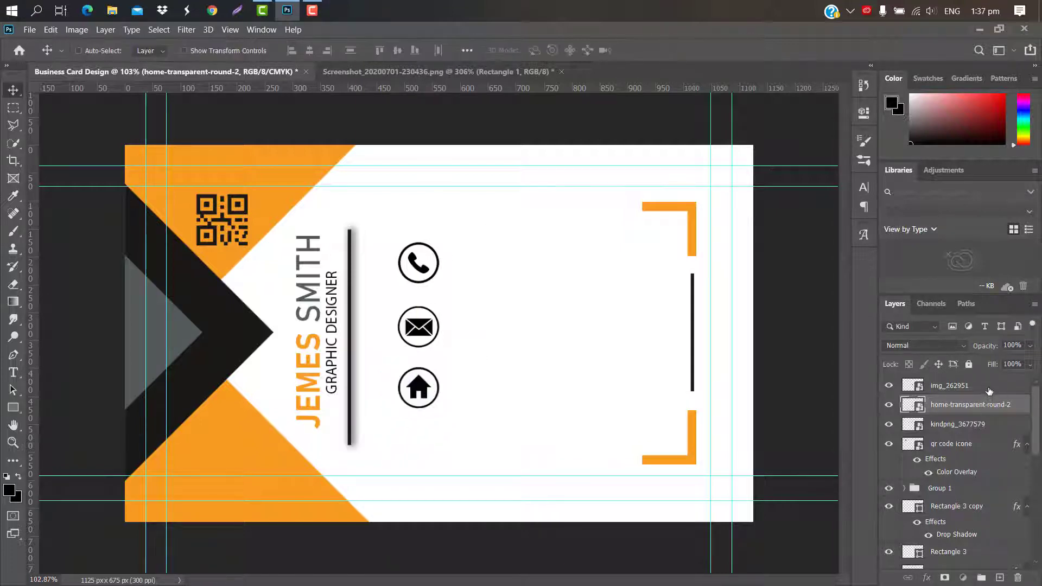
Move the phone, envelope and home icons down together to the card's vertical center and group their layers
ctrl+click(989, 388)
ctrl+click(997, 429)
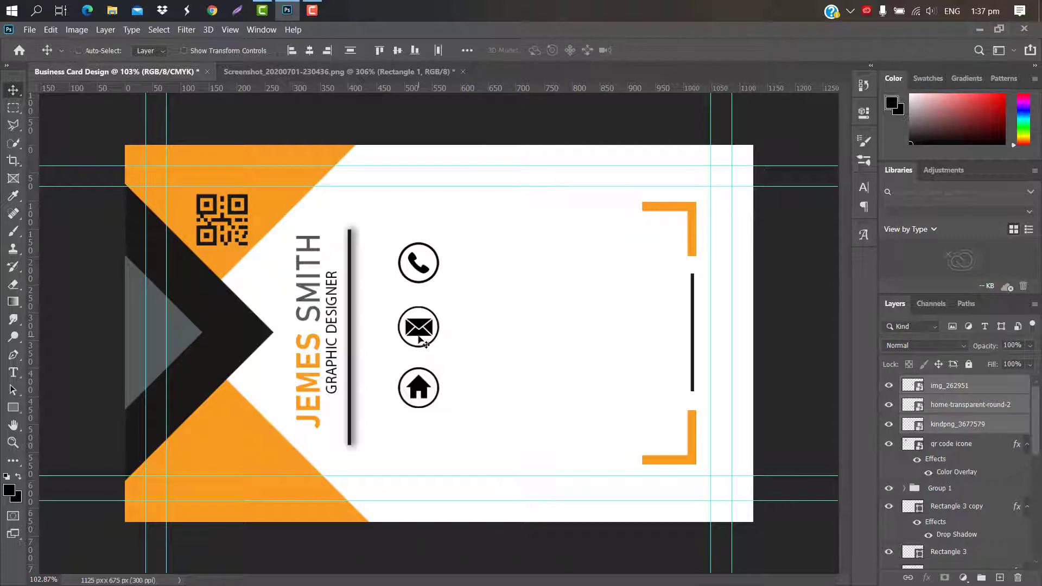
key(ctrl+t)
drag(422, 302, 422, 306)
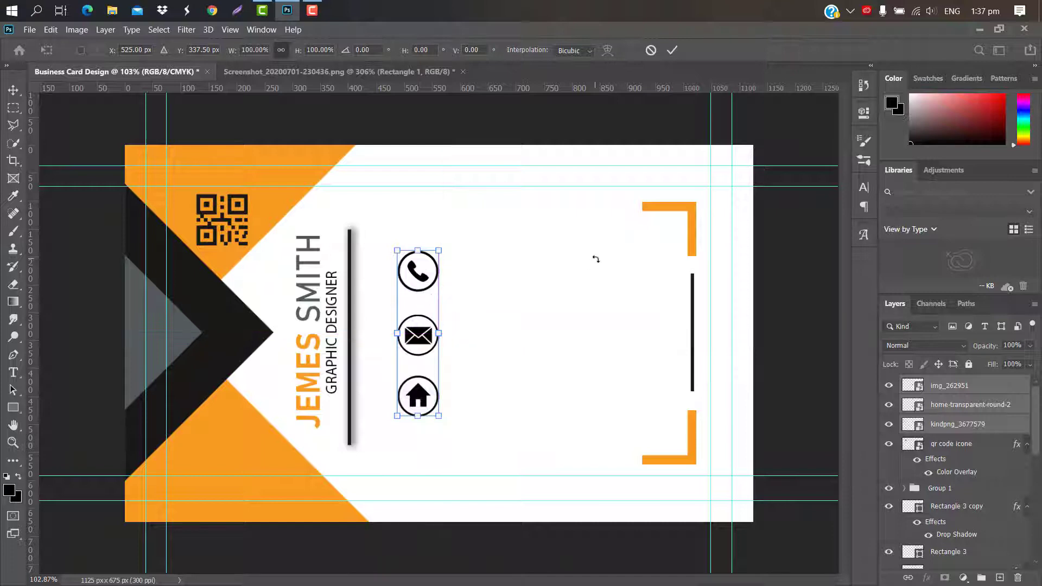
click(673, 50)
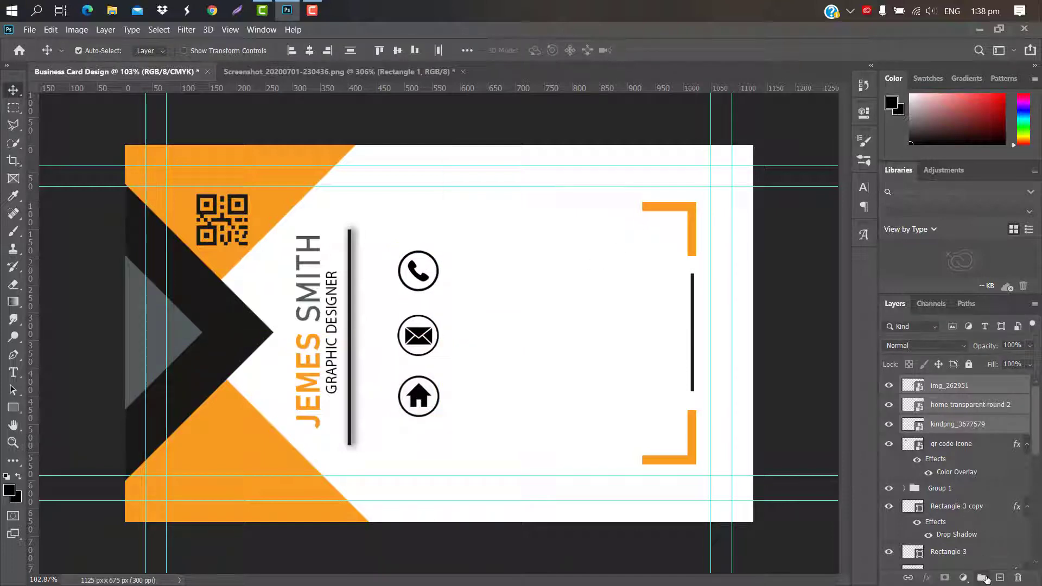
click(987, 580)
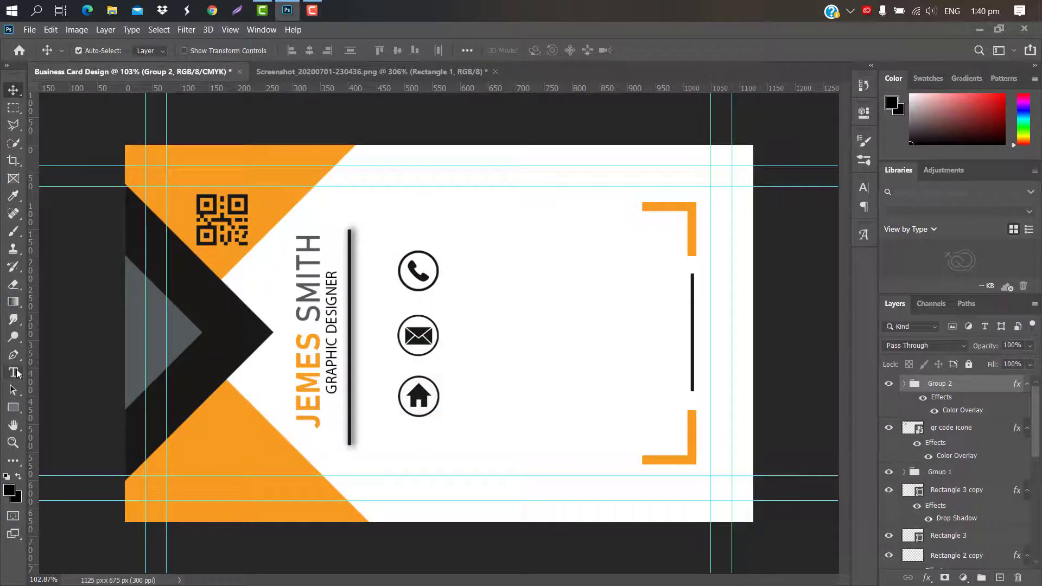
Add a text line with the cardholder's phone number beside the phone icon
click(14, 373)
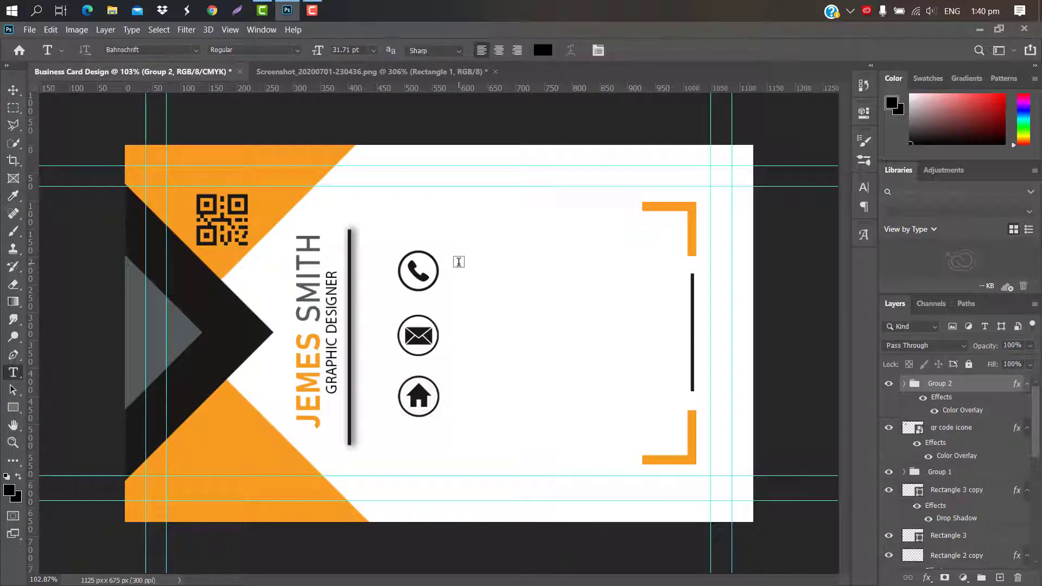
click(459, 261)
text(+)
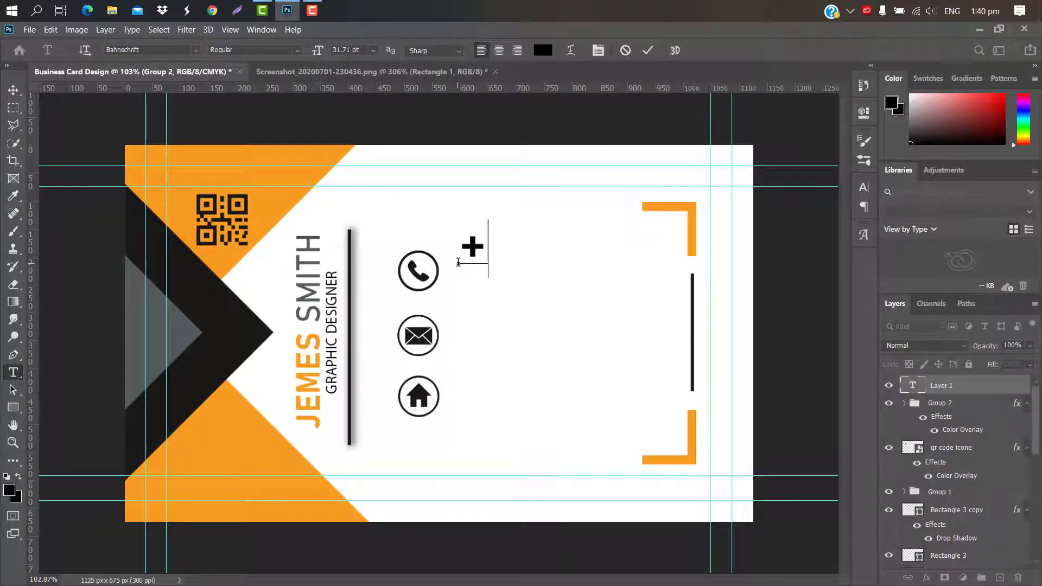
text(000 12345 6789)
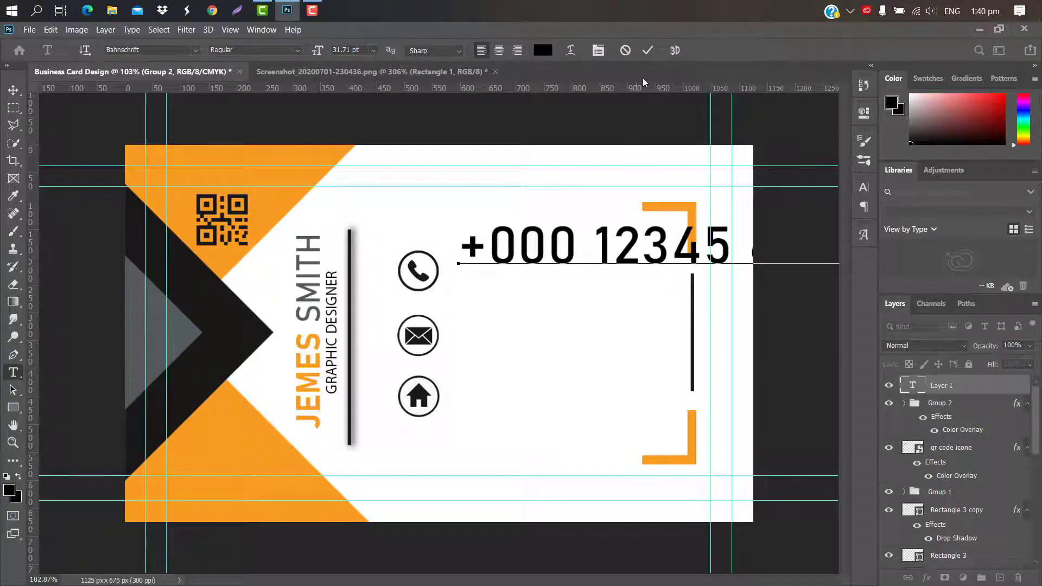
Scale the phone number text to about 43.72% and position it just beside the phone icon
key(ctrl+t)
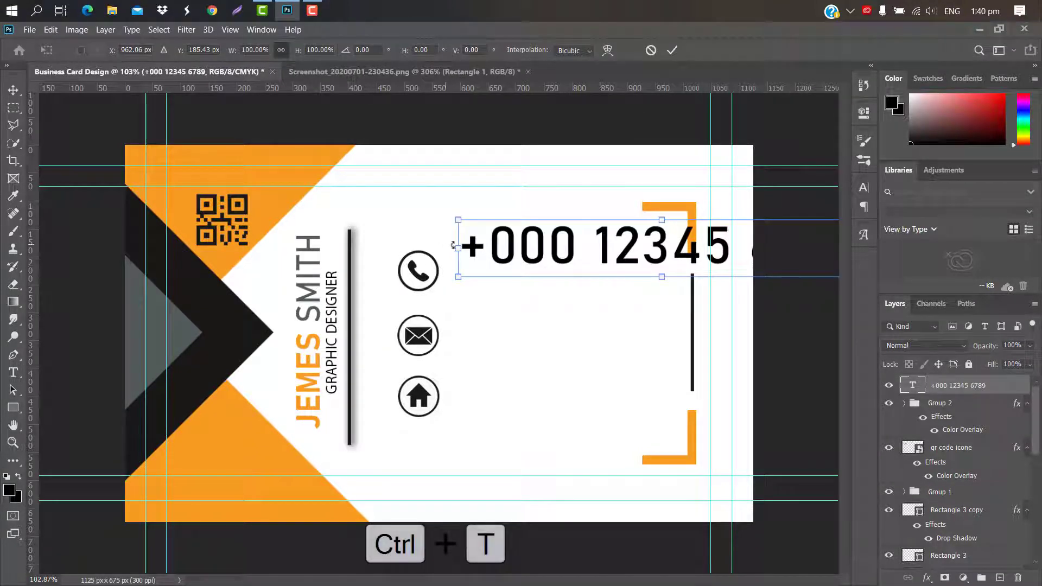
drag(491, 245, 632, 248)
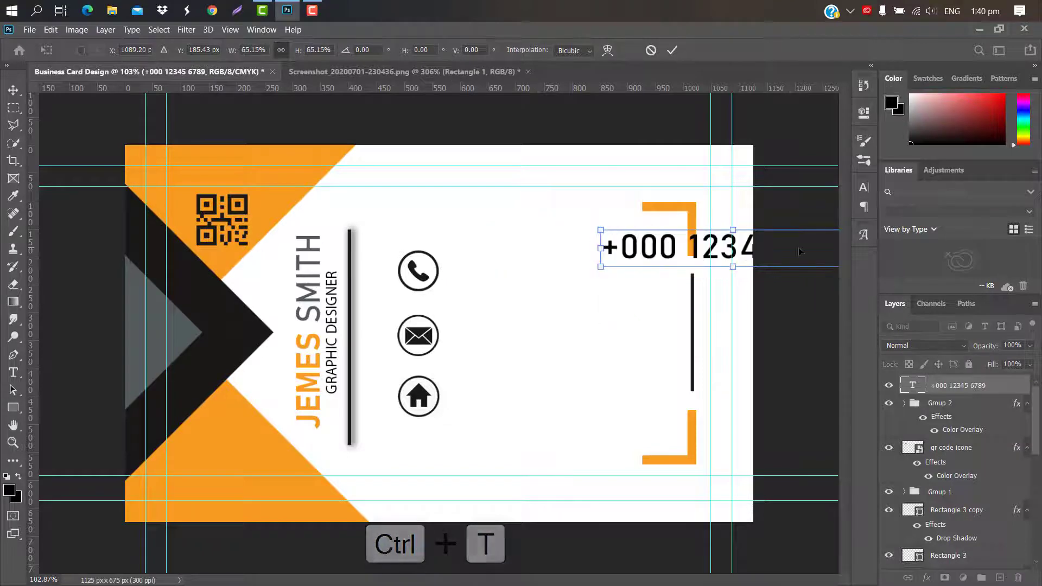
drag(718, 249, 635, 251)
drag(635, 252, 548, 251)
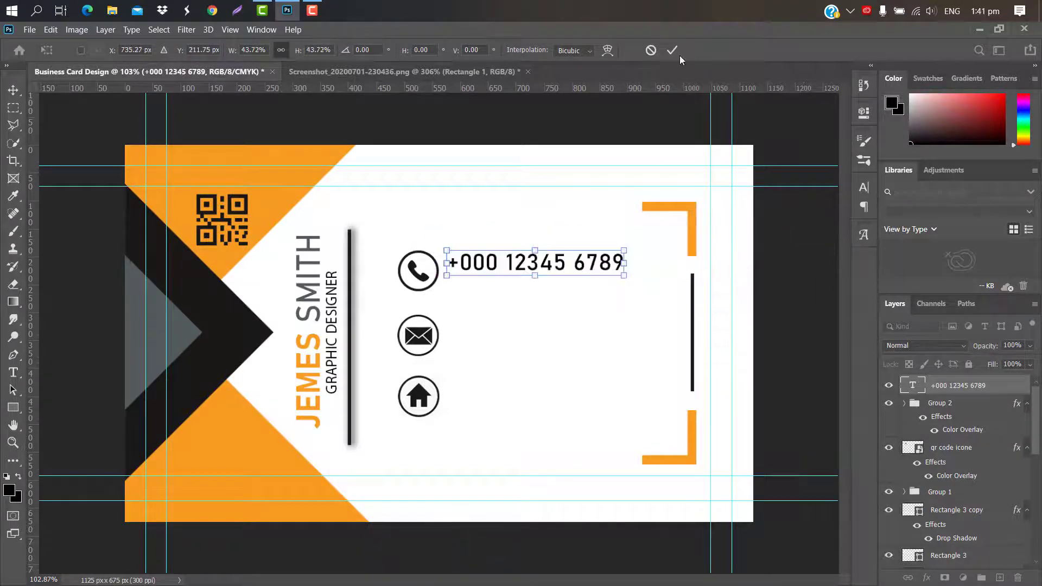
click(673, 50)
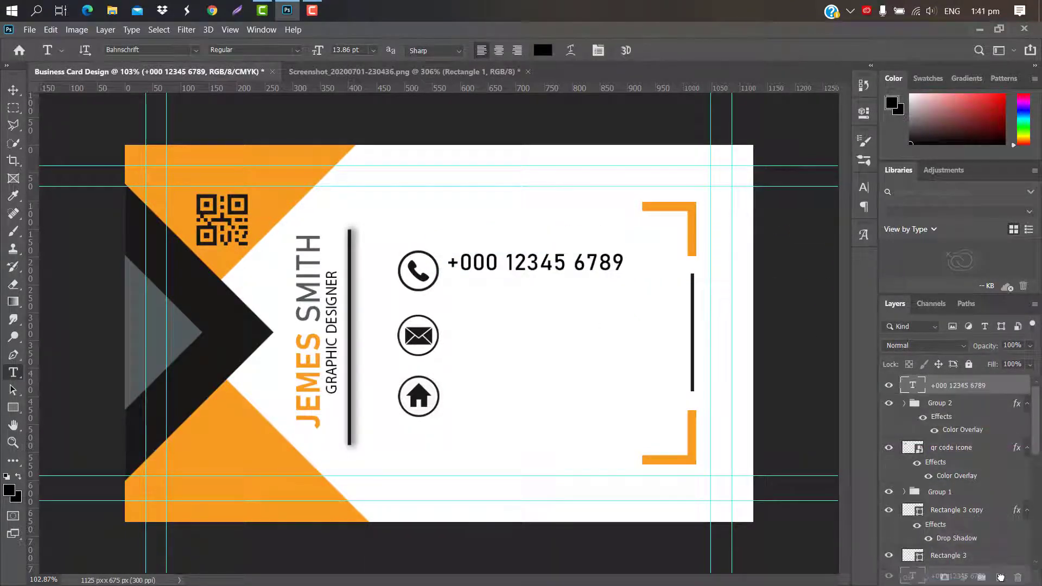
Duplicate the phone number text layer and place the copy directly beneath the first line, beside the phone icon
drag(1001, 571, 999, 576)
key(ctrl+t)
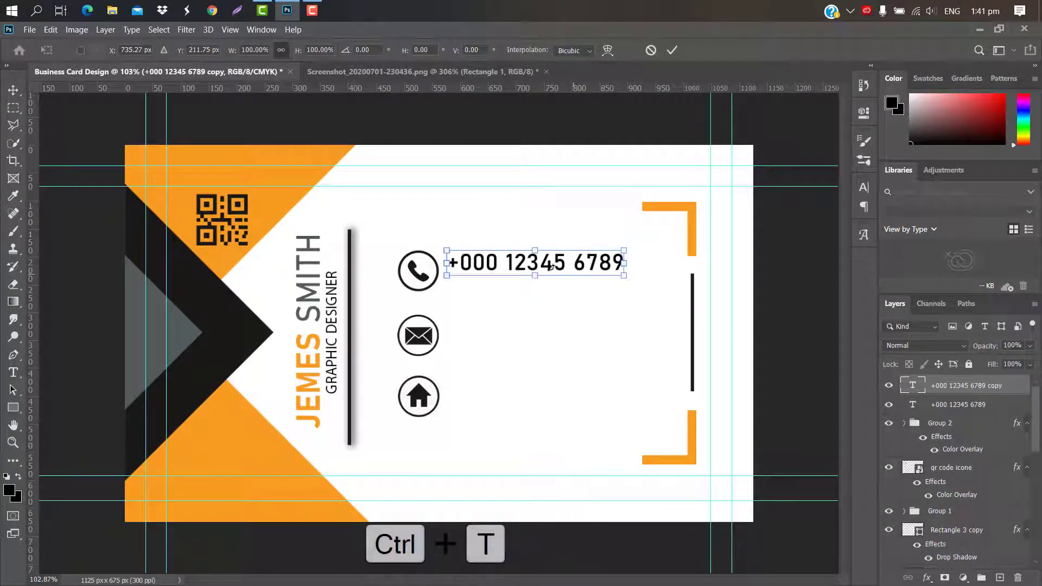
drag(550, 265, 550, 287)
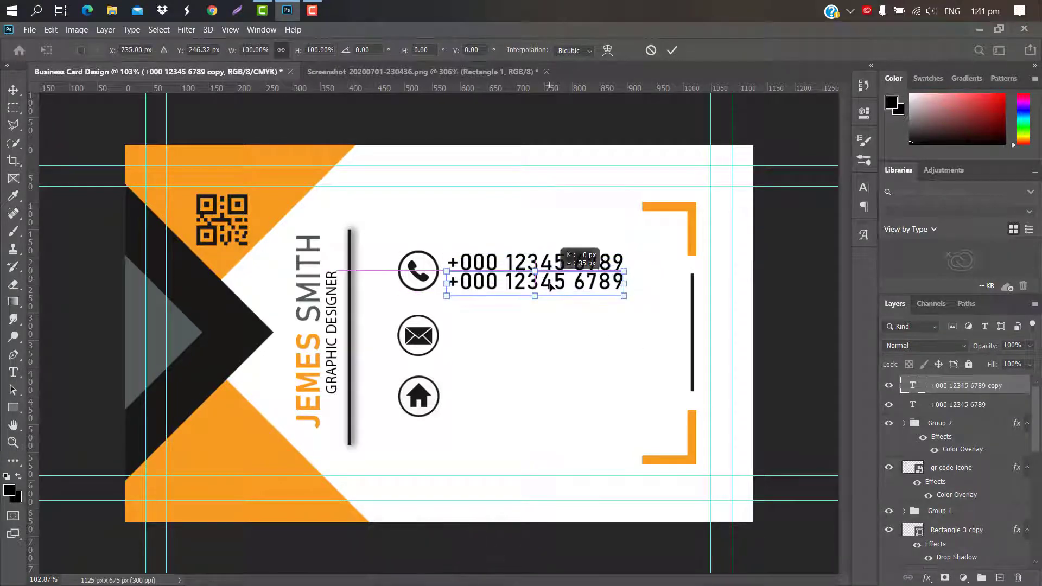
click(672, 50)
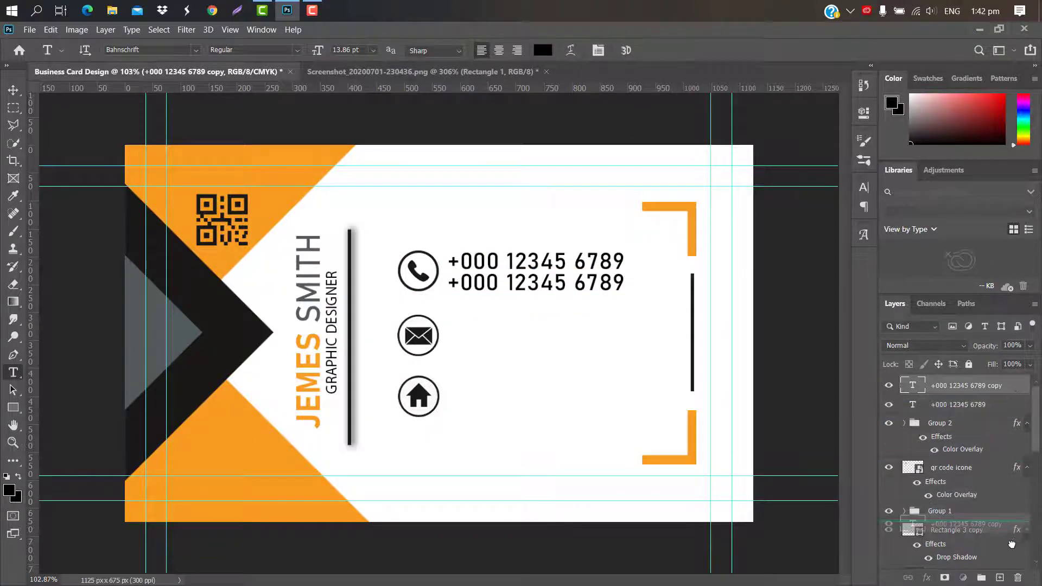
Duplicate the second phone number line and move the copy down beside the envelope icon
key(ctrl+j)
key(ctrl+t)
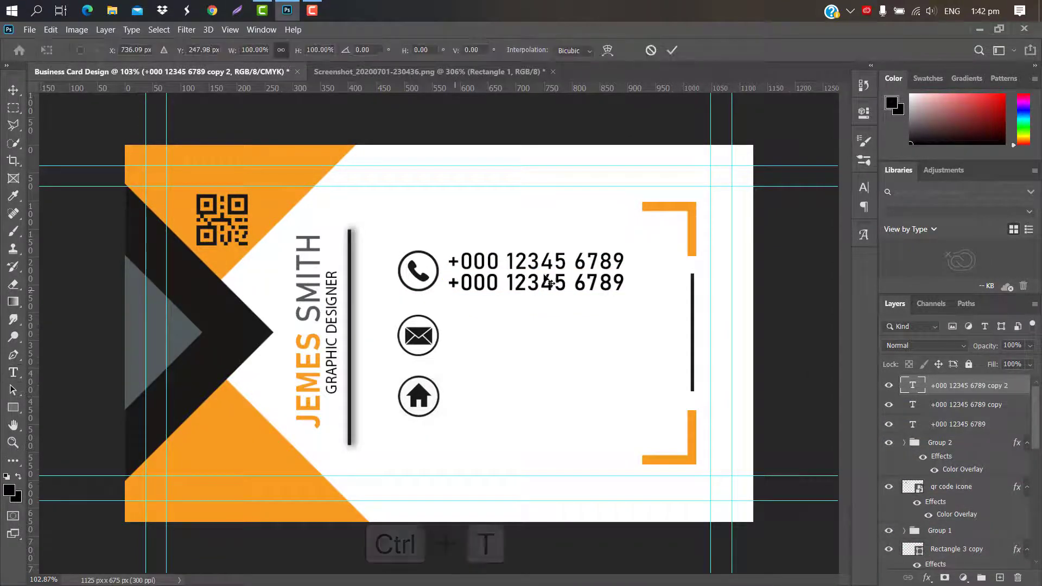
drag(535, 282, 534, 324)
drag(532, 339, 530, 347)
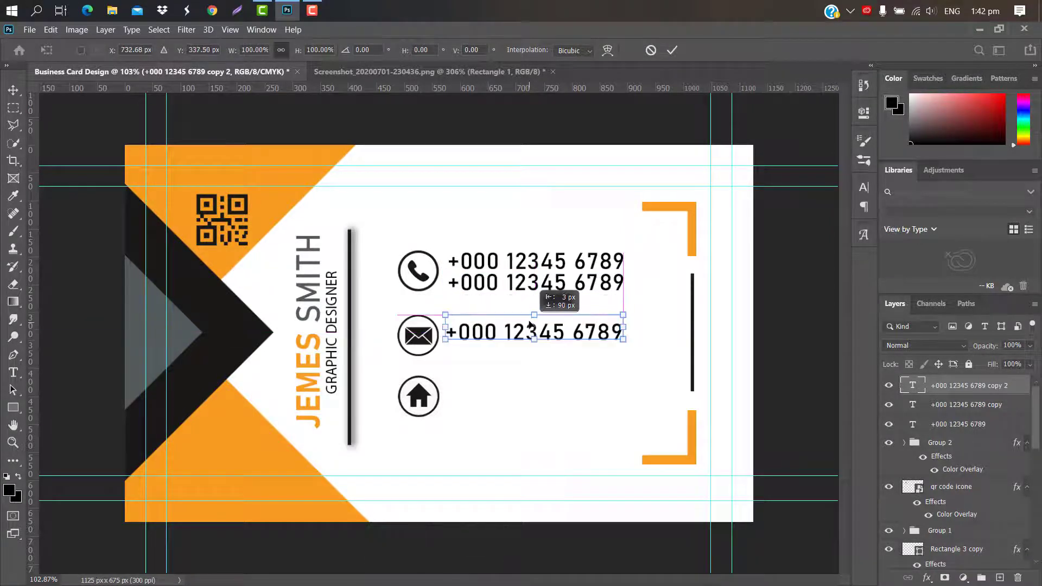
click(673, 50)
Replace the text copy beside the envelope icon with the contact's e-mail address
double_click(913, 386)
text(e)
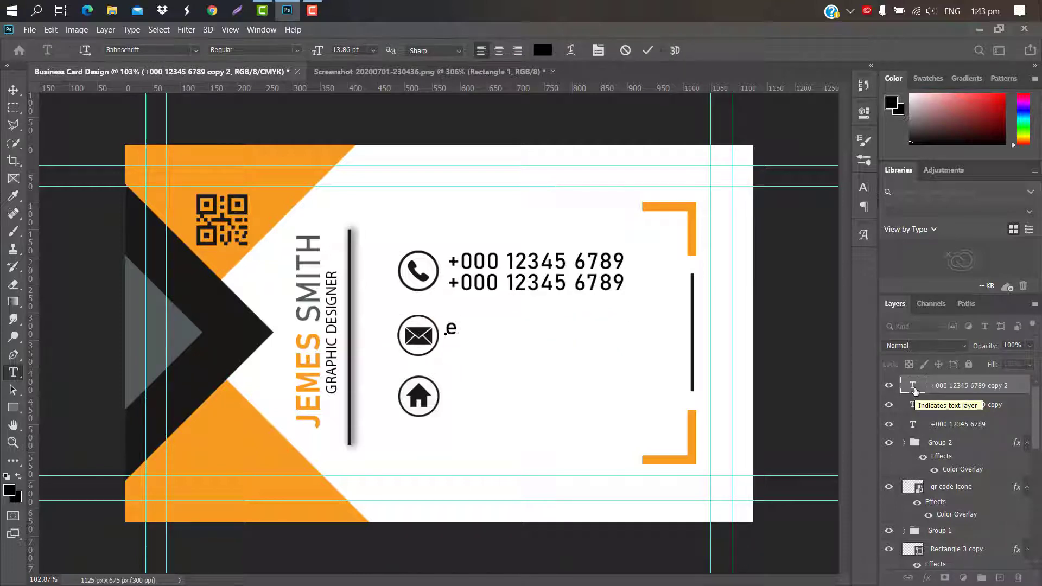
text(xample)
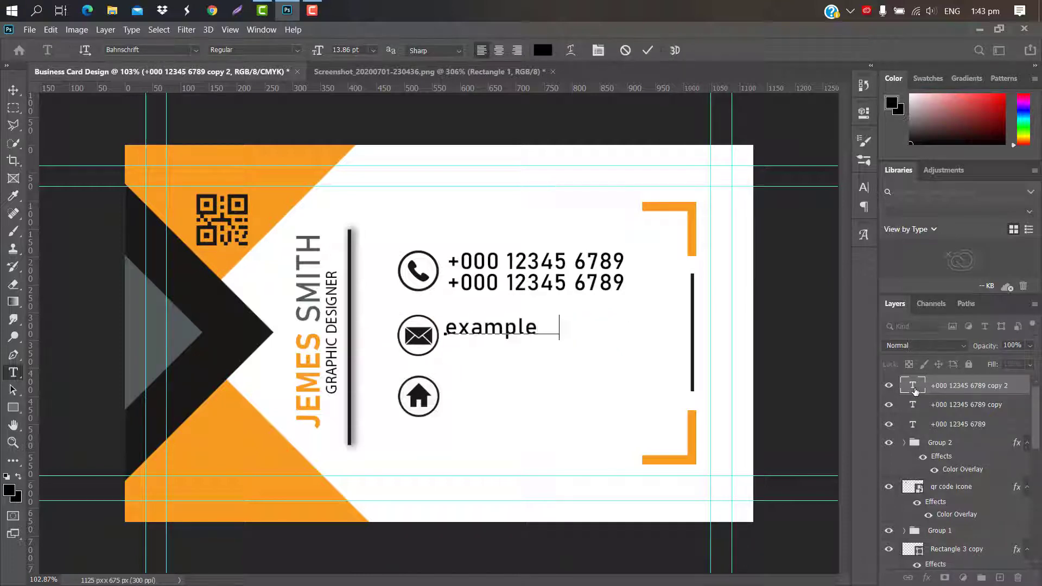
text(@gmail.)
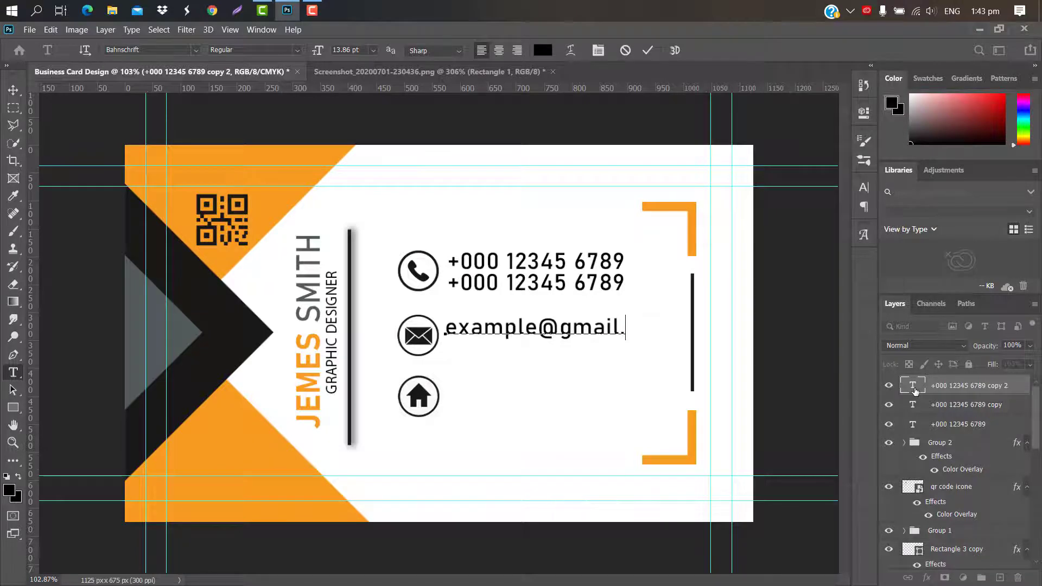
text(com)
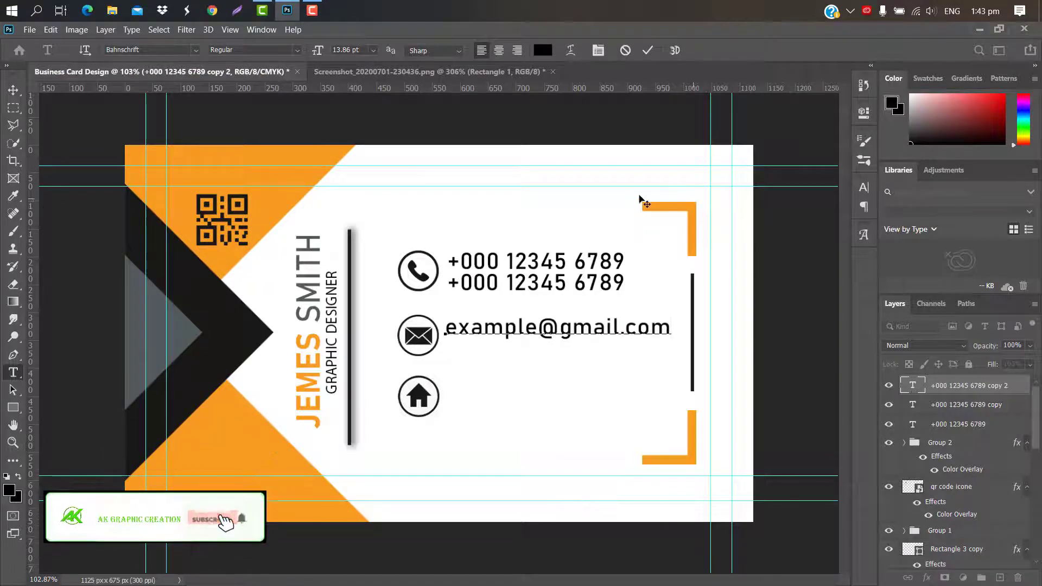
click(649, 51)
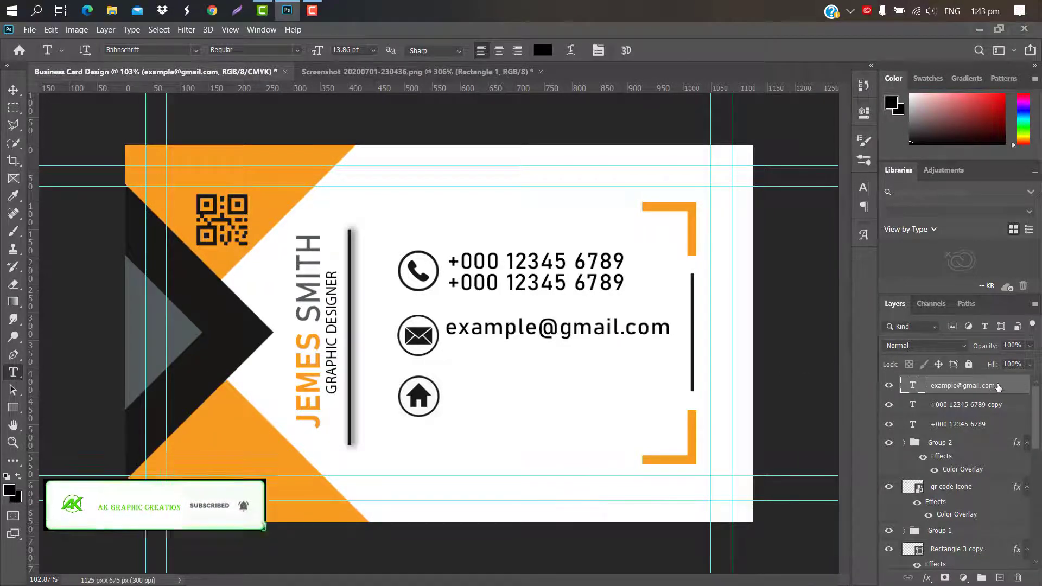
Duplicate the e-mail text layer and place the copy directly beneath the original line
key(ctrl+j)
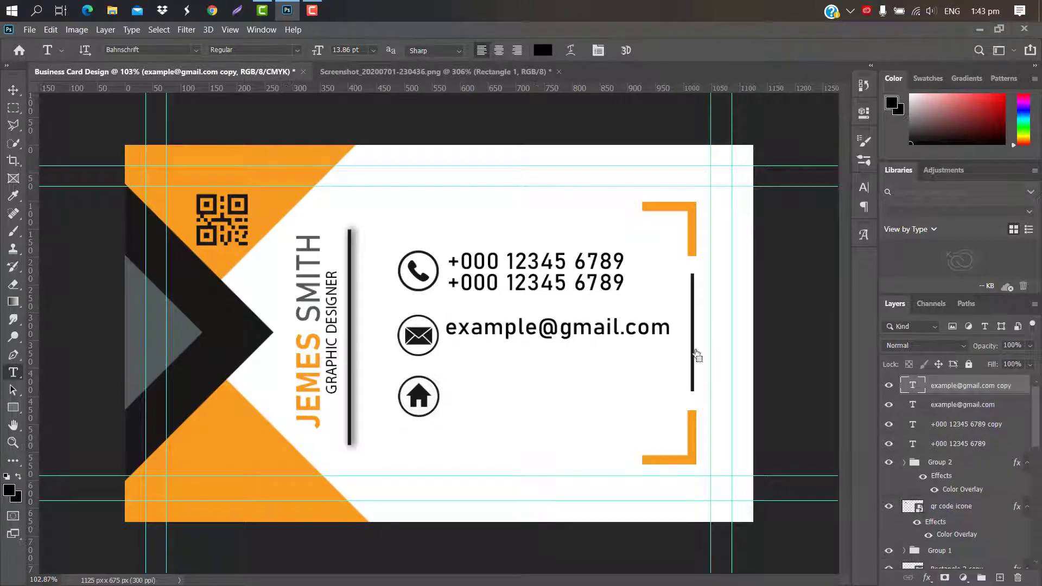
key(ctrl+t)
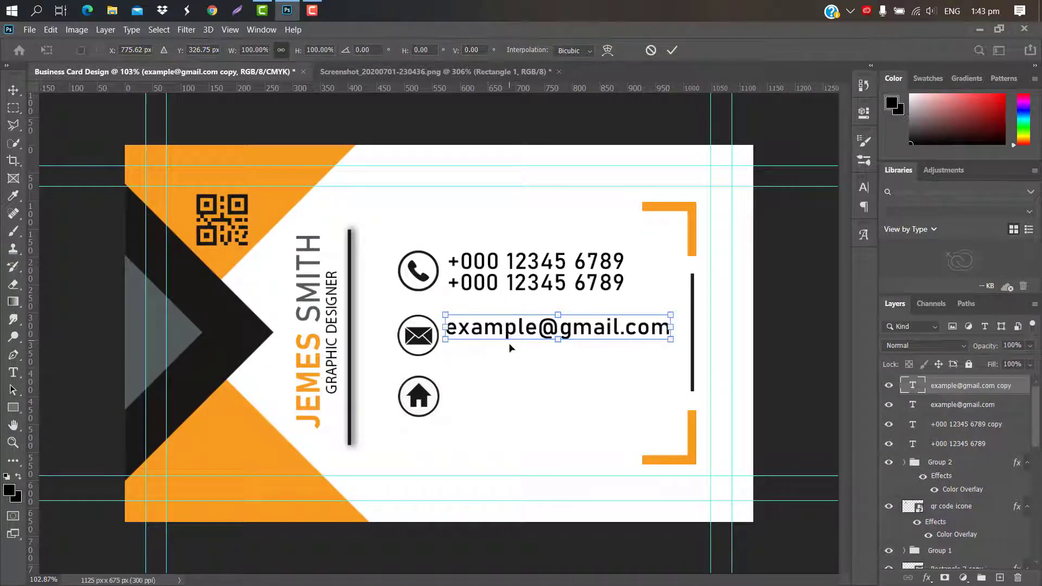
drag(509, 348, 509, 372)
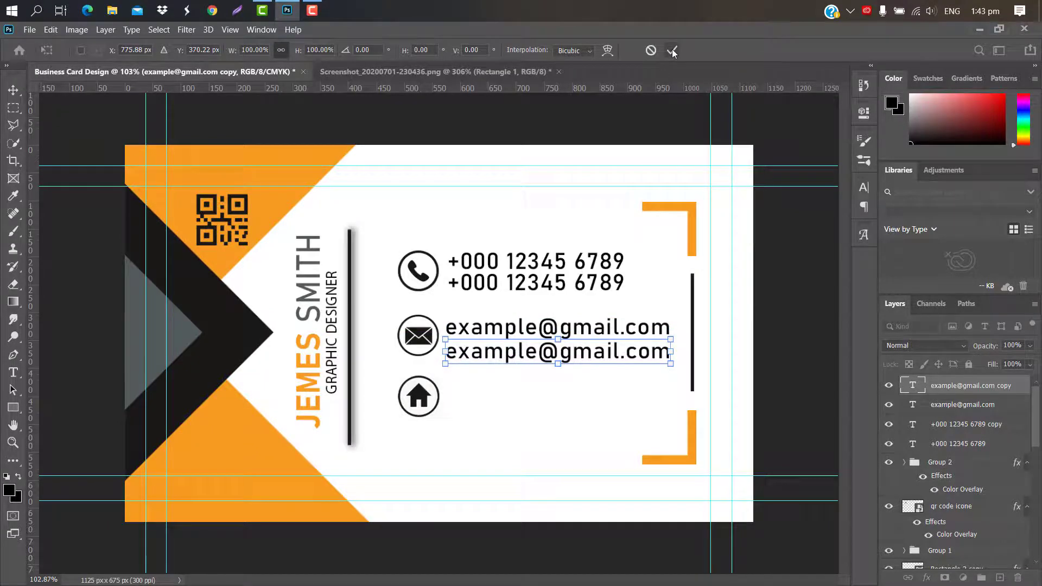
click(672, 50)
double_click(916, 387)
key(BackSpace)
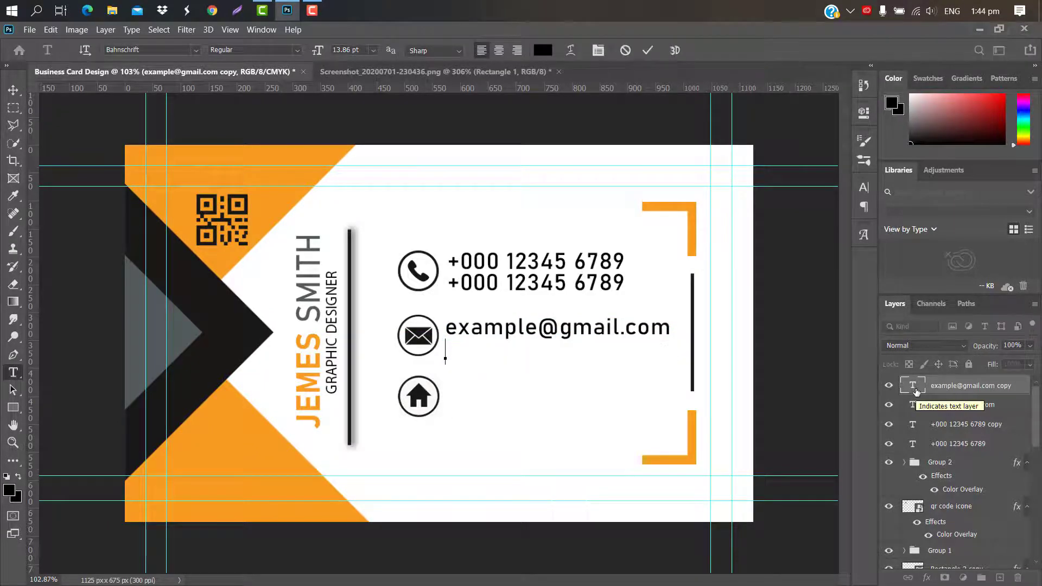
text(www)
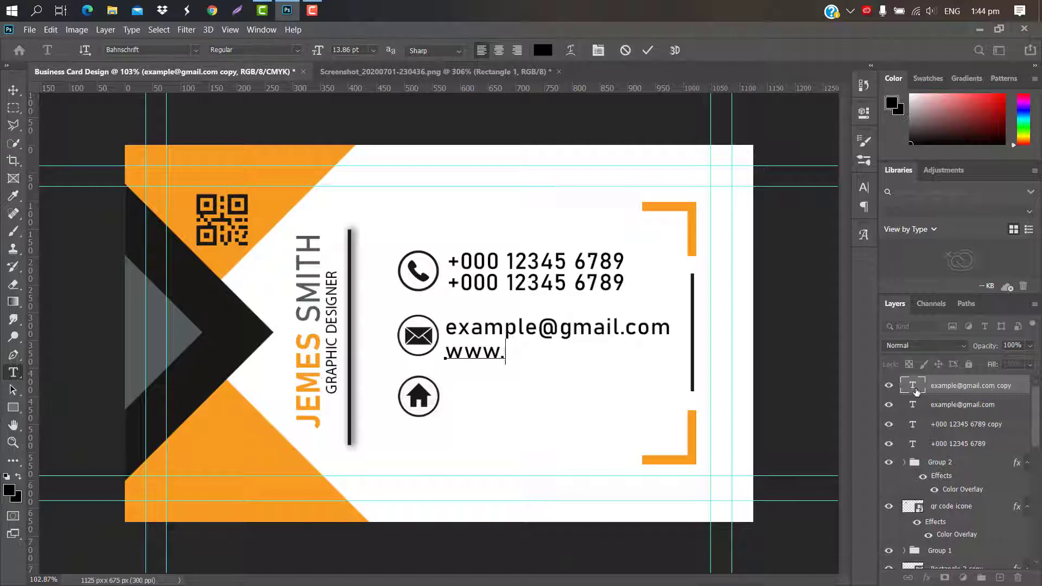
text(.example)
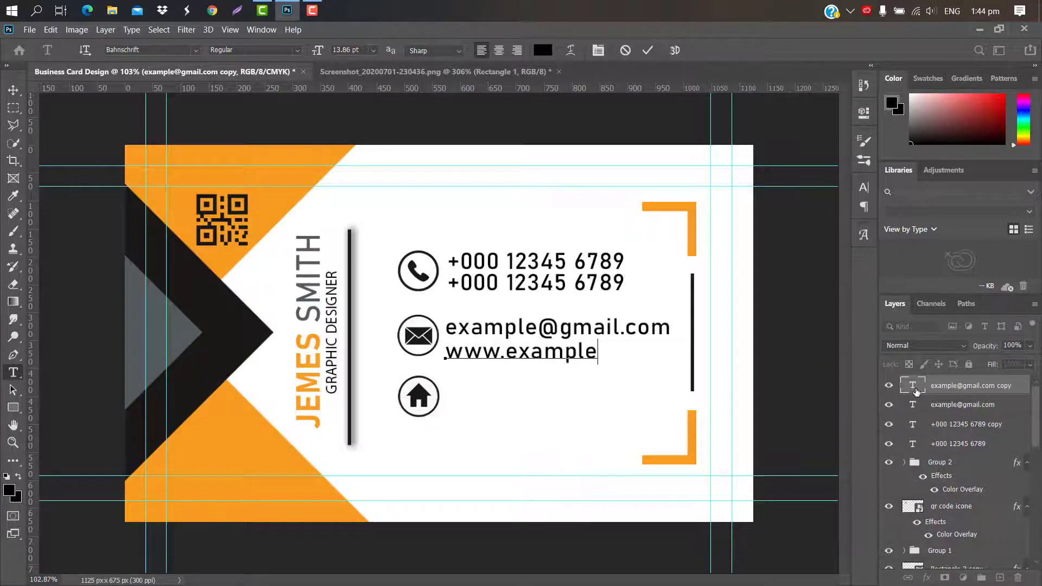
text(.com)
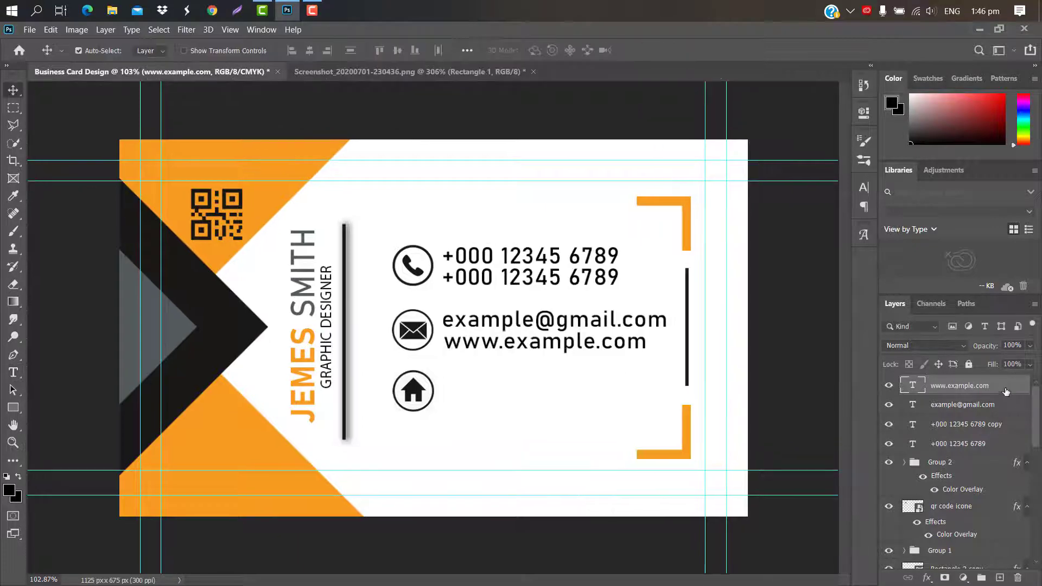
drag(1004, 392, 1000, 578)
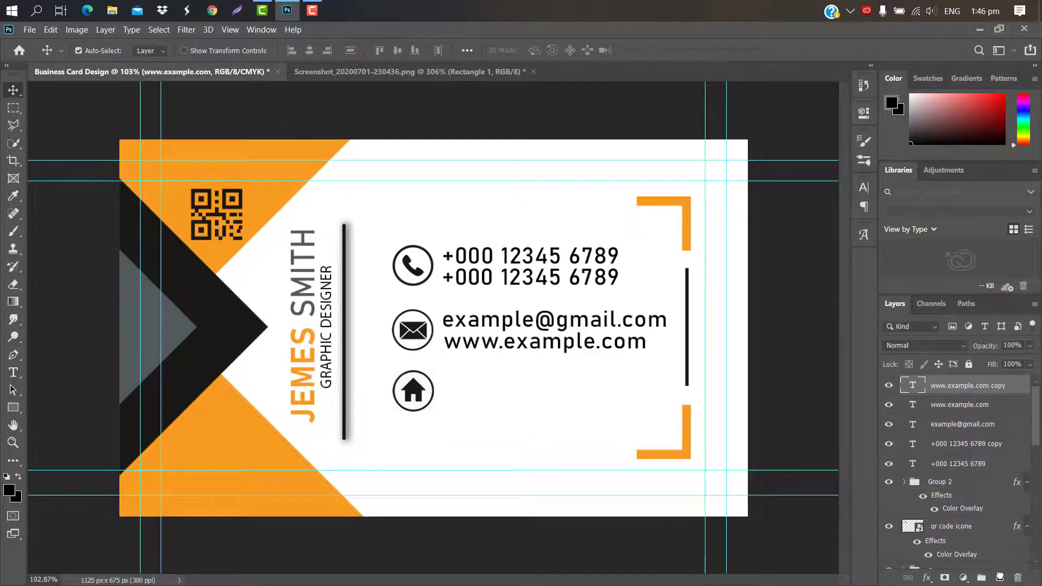
key(ctrl+t)
drag(536, 344, 536, 390)
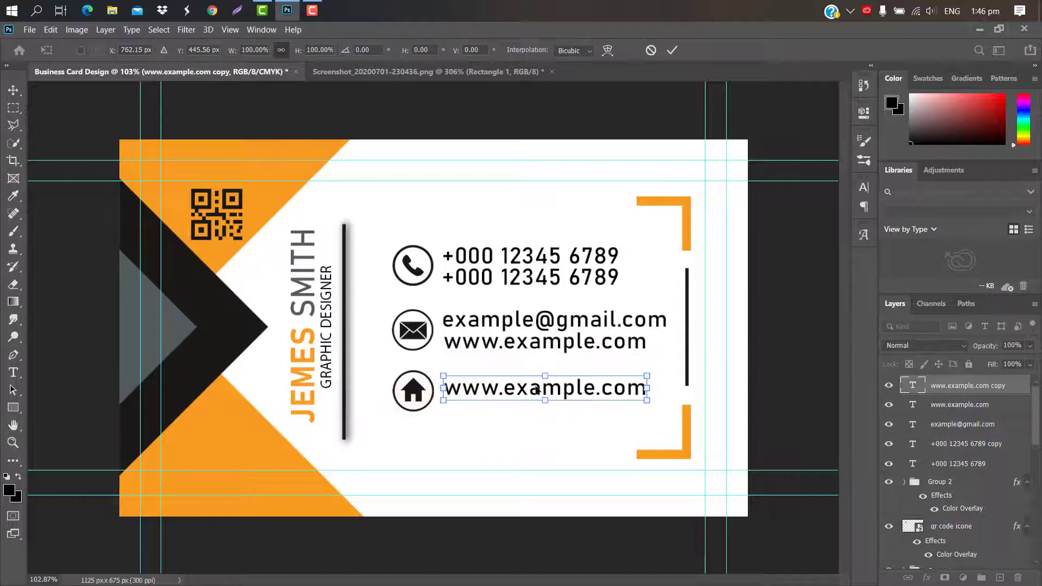
click(671, 51)
Change the text line beside the home icon to "your location here"
double_click(913, 385)
key(BackSpace)
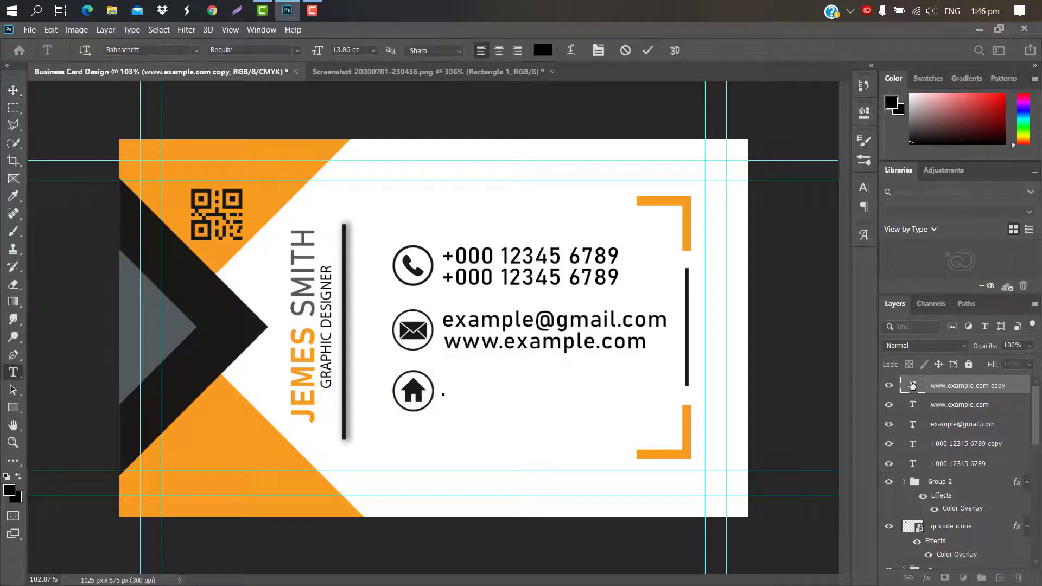
text(your lo)
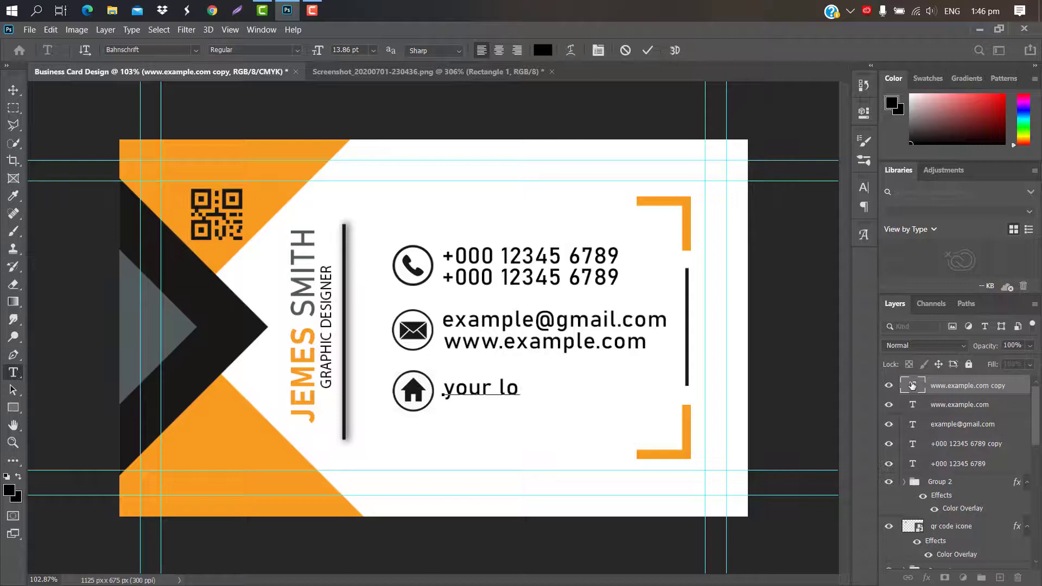
text(cation )
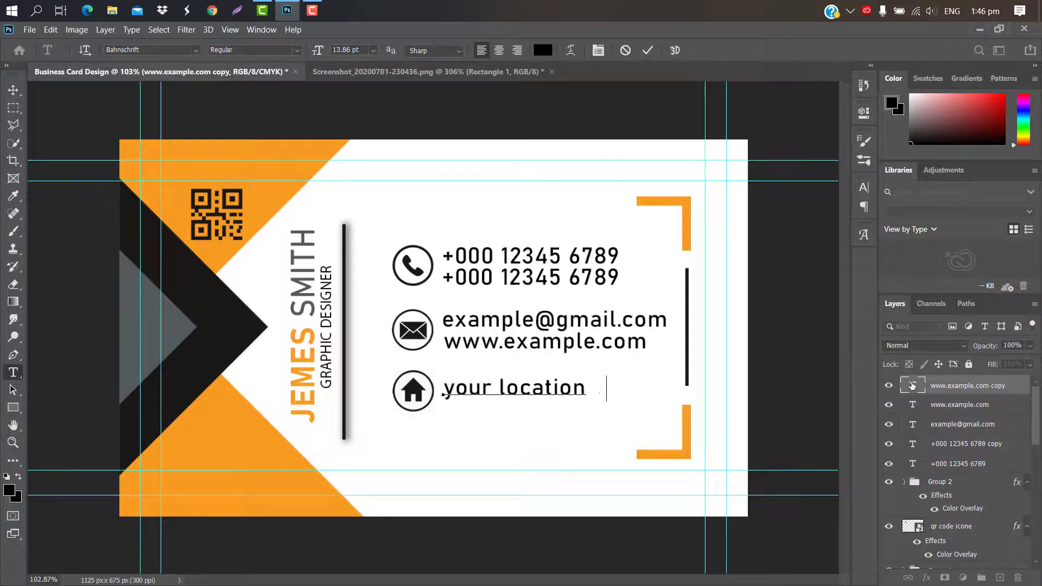
text(here)
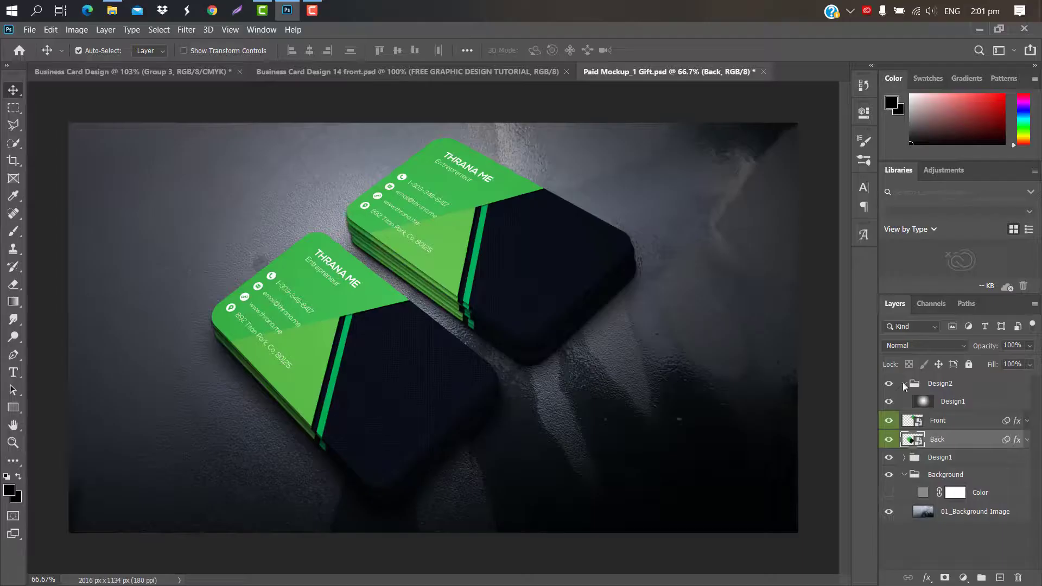
Open the mockup's Front smart object and bring in a merged copy of the orange chevron front design, covering the green card
click(941, 428)
double_click(917, 423)
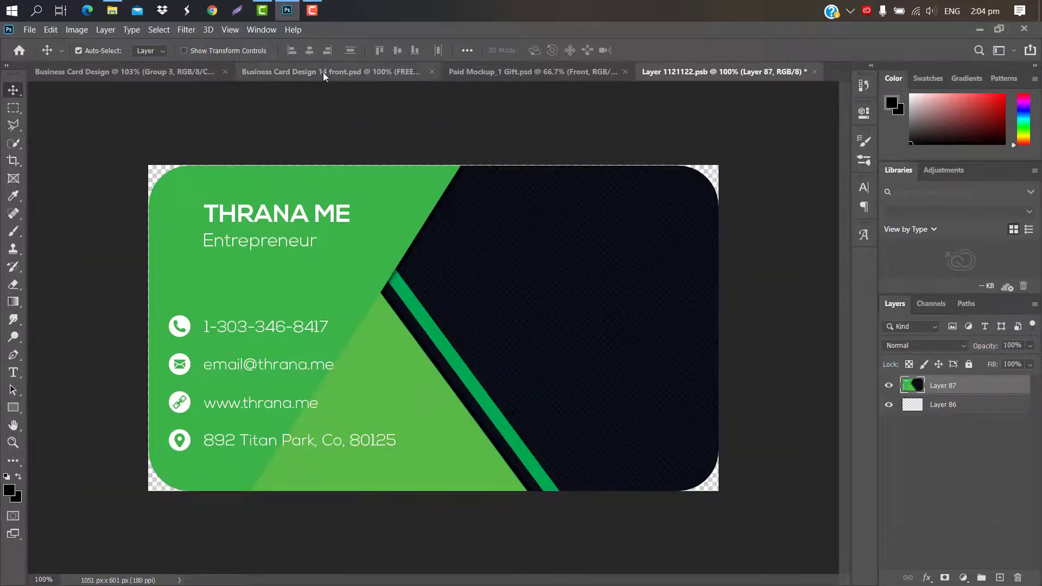
click(323, 73)
key(ctrl+alt+shift+e)
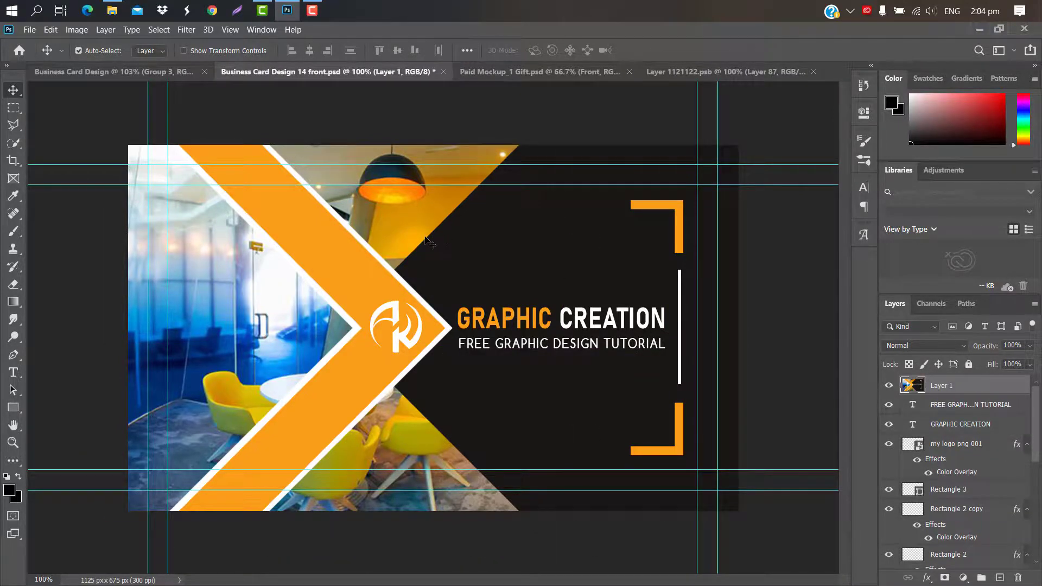
drag(518, 177, 446, 292)
drag(499, 238, 504, 276)
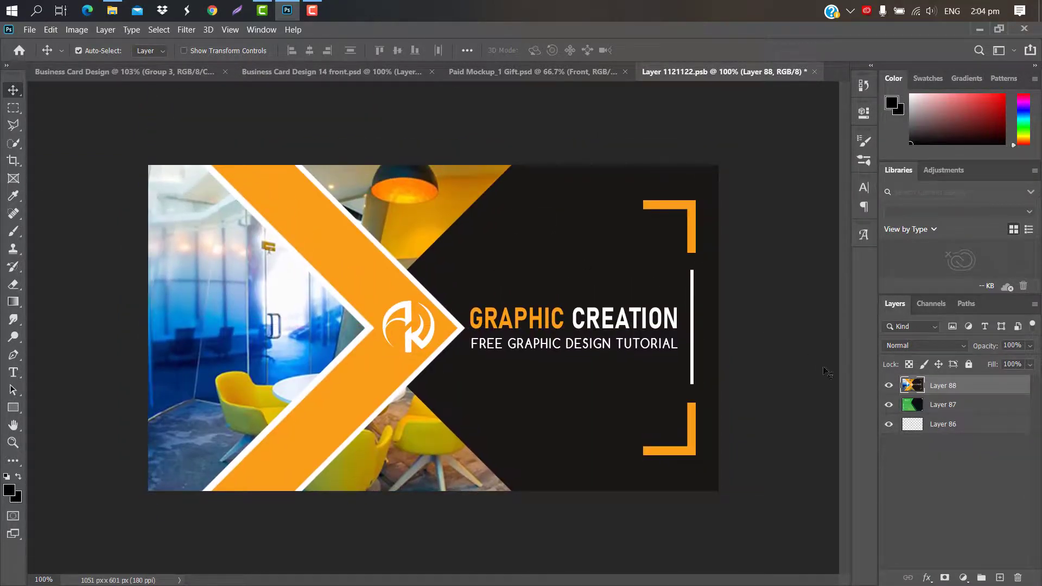
Clip the front design to the rounded green card layer, then close the Front smart object and save its changes
right_click(988, 391)
click(868, 274)
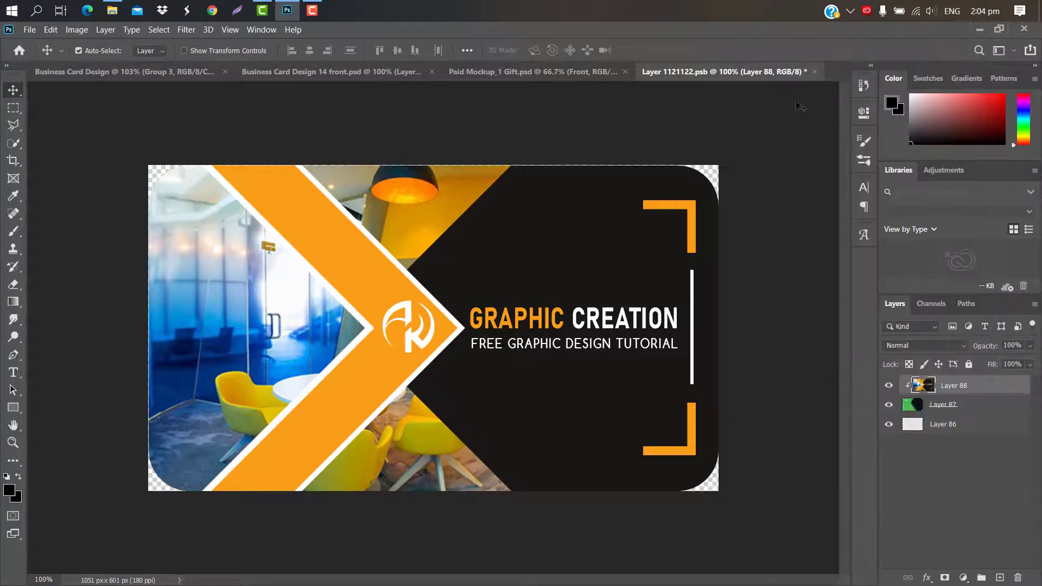
click(814, 72)
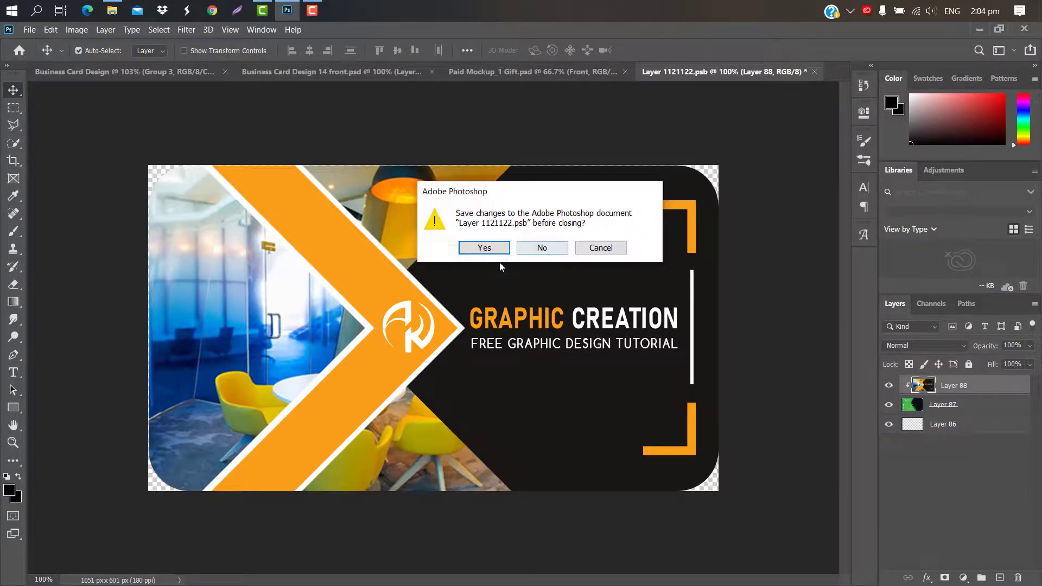
click(484, 247)
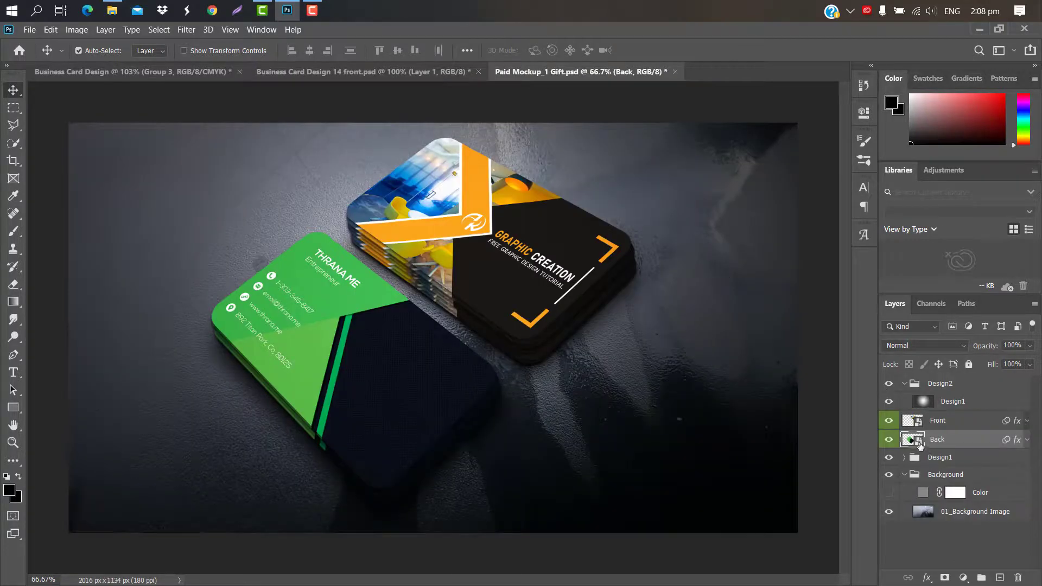
Open the mockup's Back smart object and bring in a merged copy of the white contact side, covering the green card
double_click(918, 441)
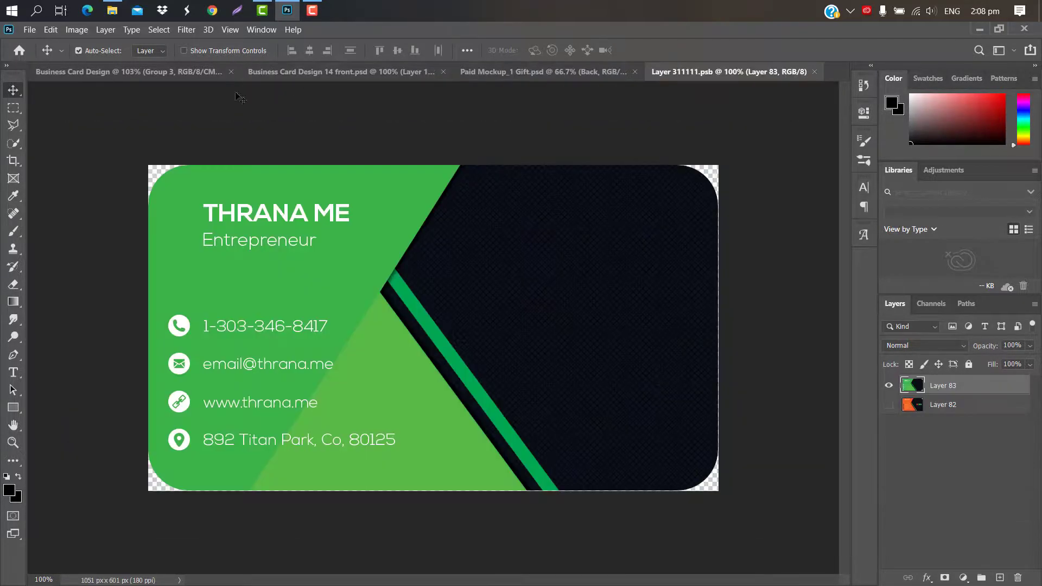
click(172, 72)
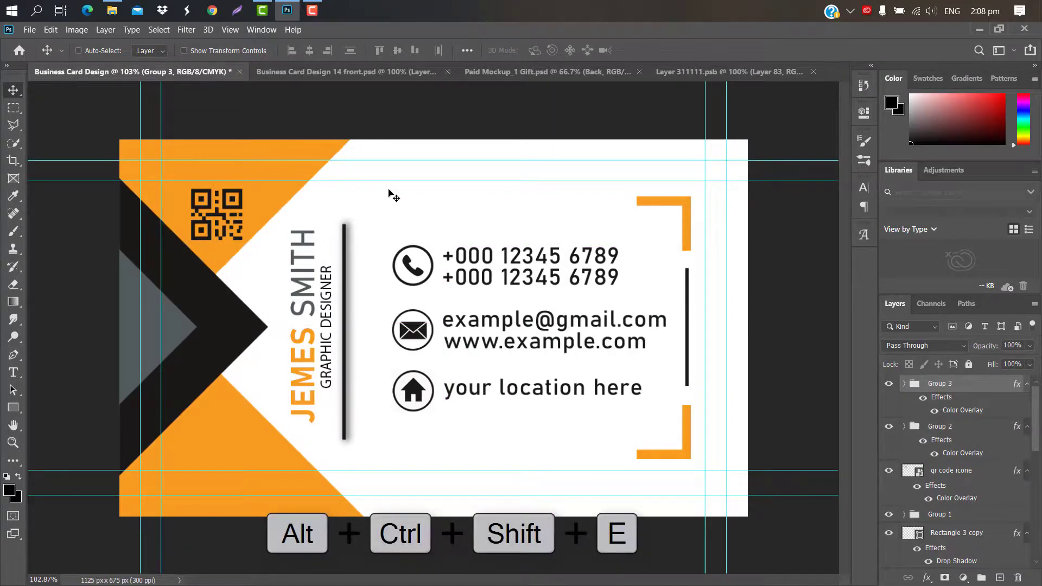
key(ctrl+alt+shift+e)
drag(383, 197, 383, 296)
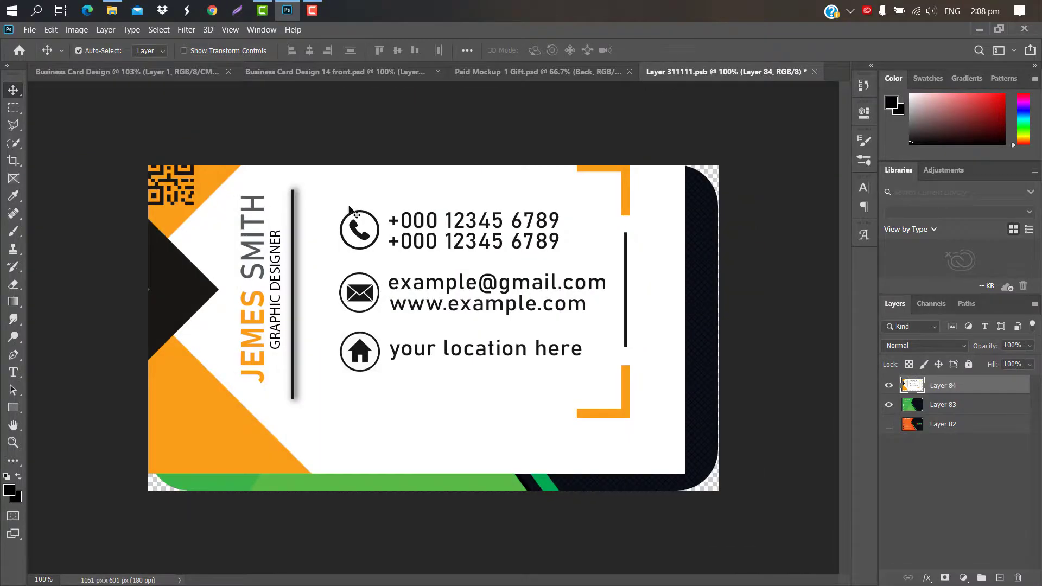
drag(347, 201, 410, 238)
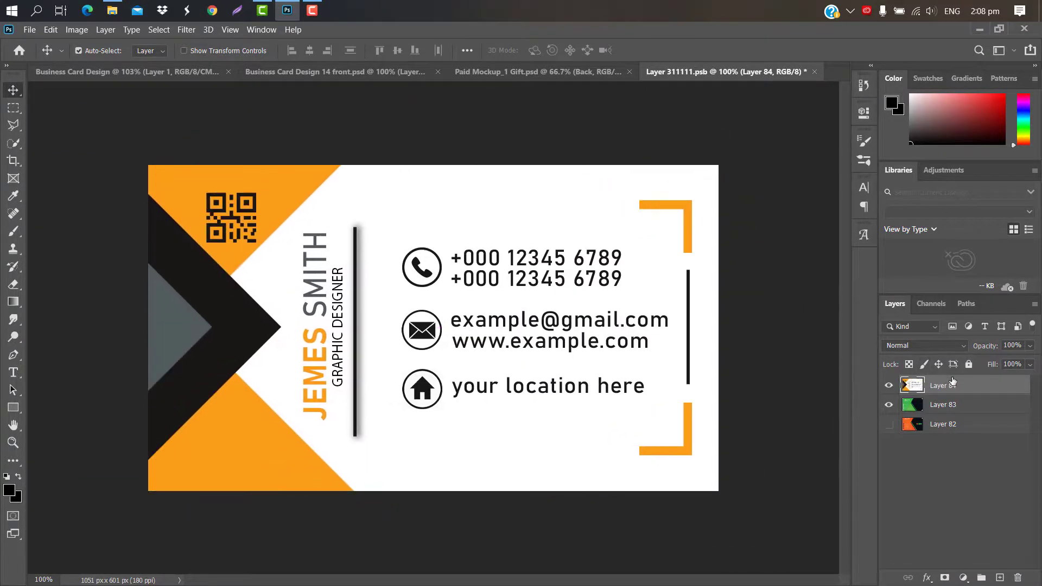
Clip the white contact side to the rounded green card layer, then close the Back smart object and save its changes
right_click(985, 387)
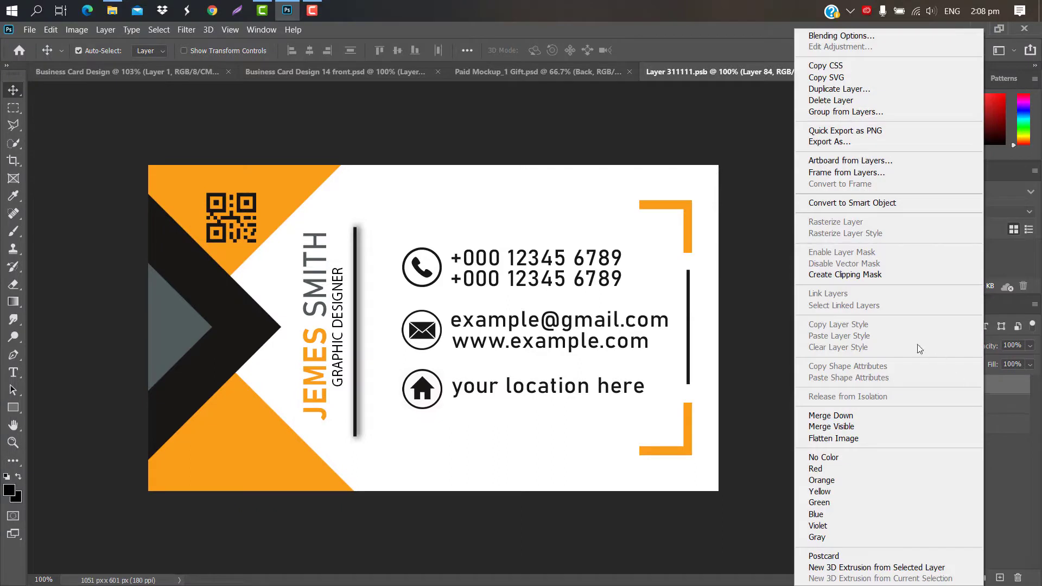
click(871, 275)
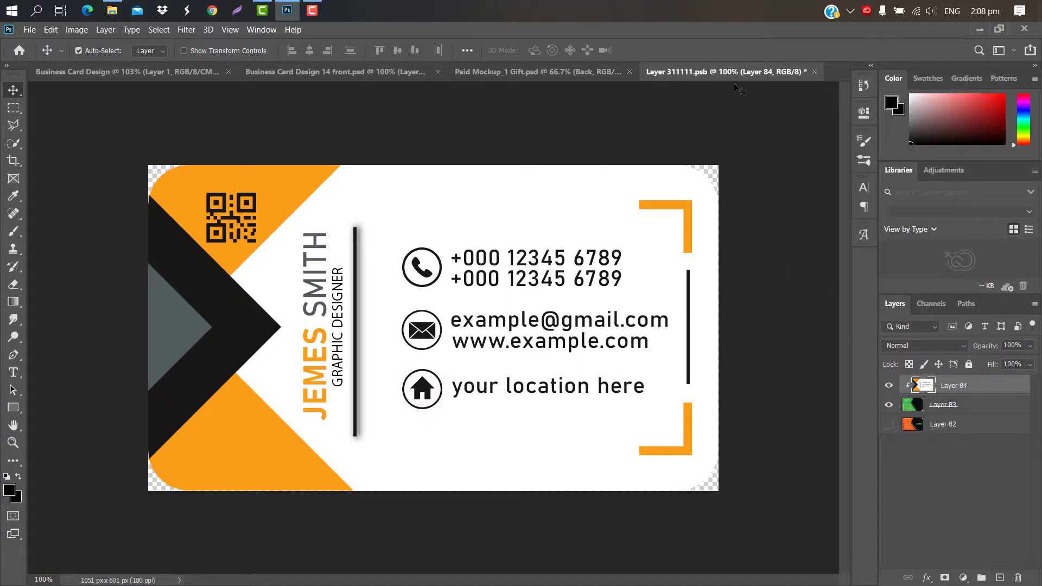
click(812, 71)
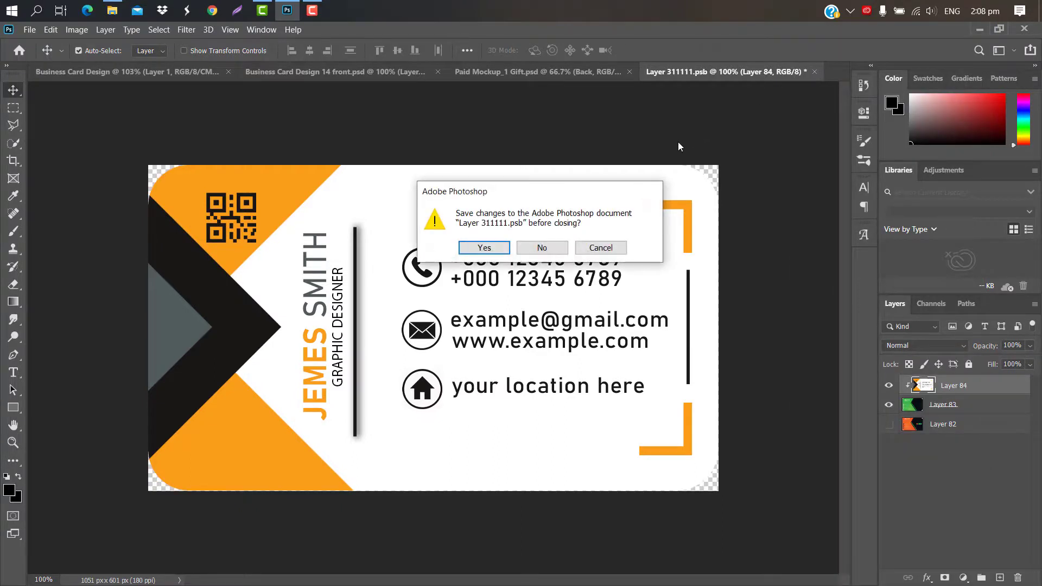
click(495, 249)
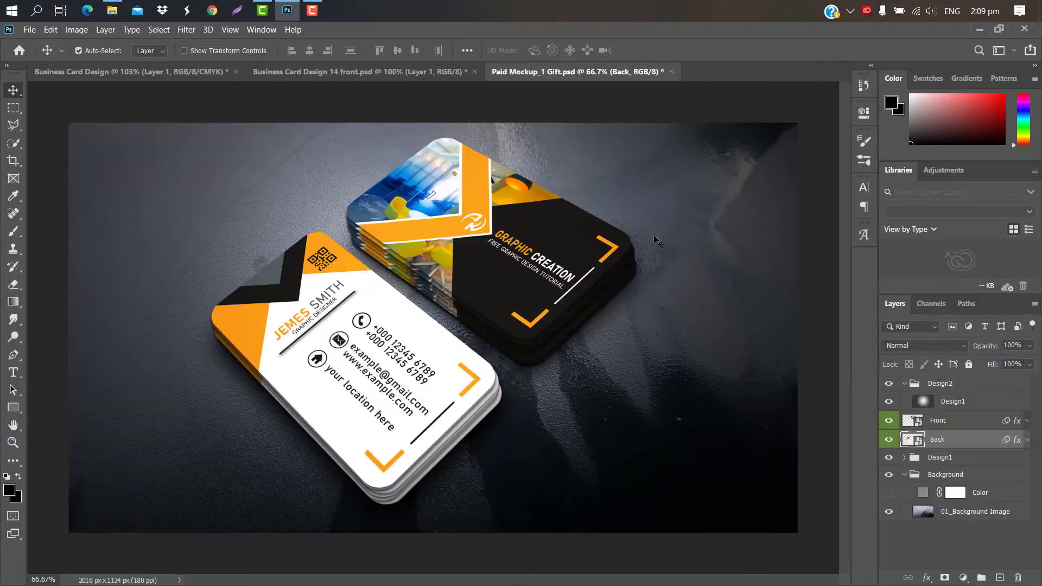